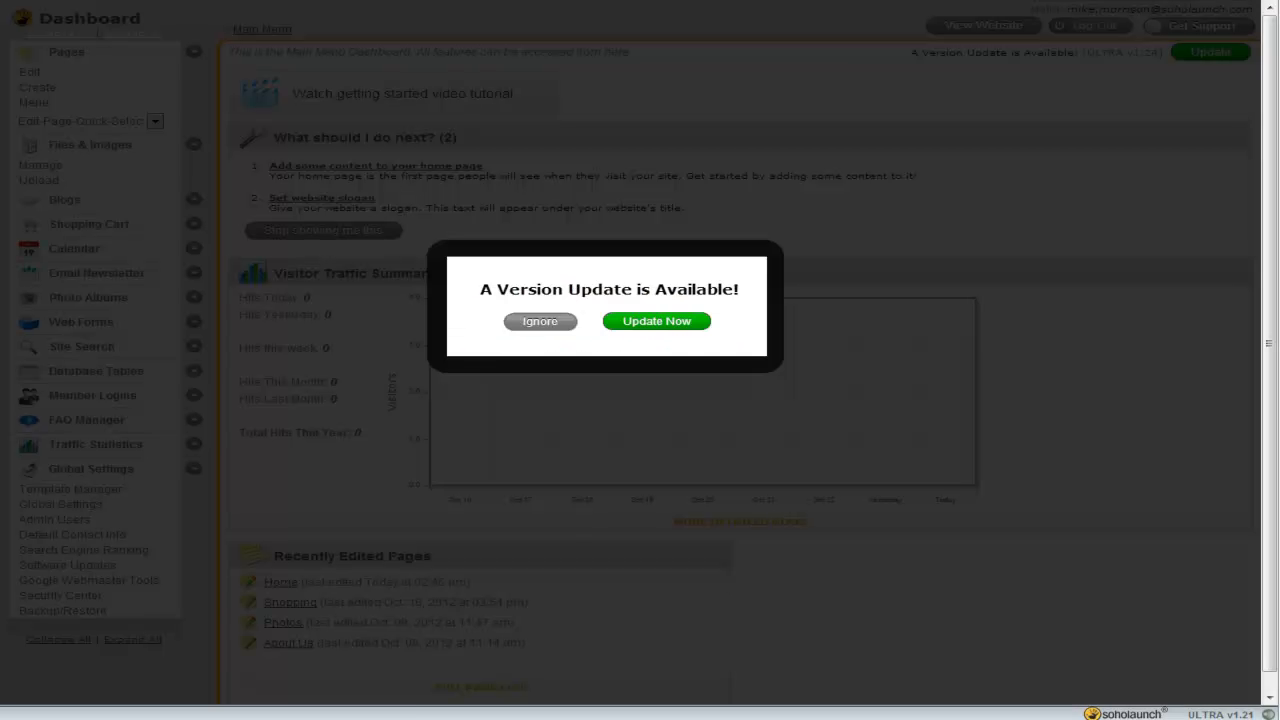
Ignore the version update and open the Home page's sidebar areas for editing
{"action": "left_click", "coordinate": [528, 325]}
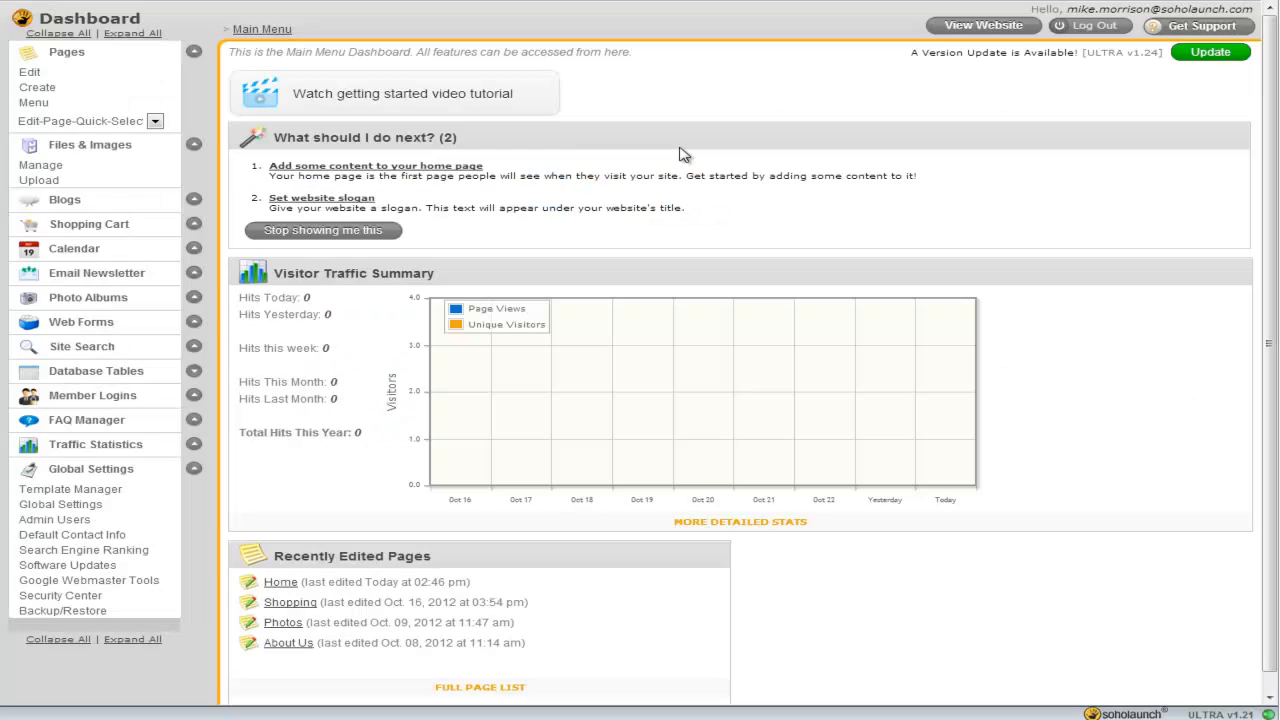
{"action": "left_click", "coordinate": [60, 75]}
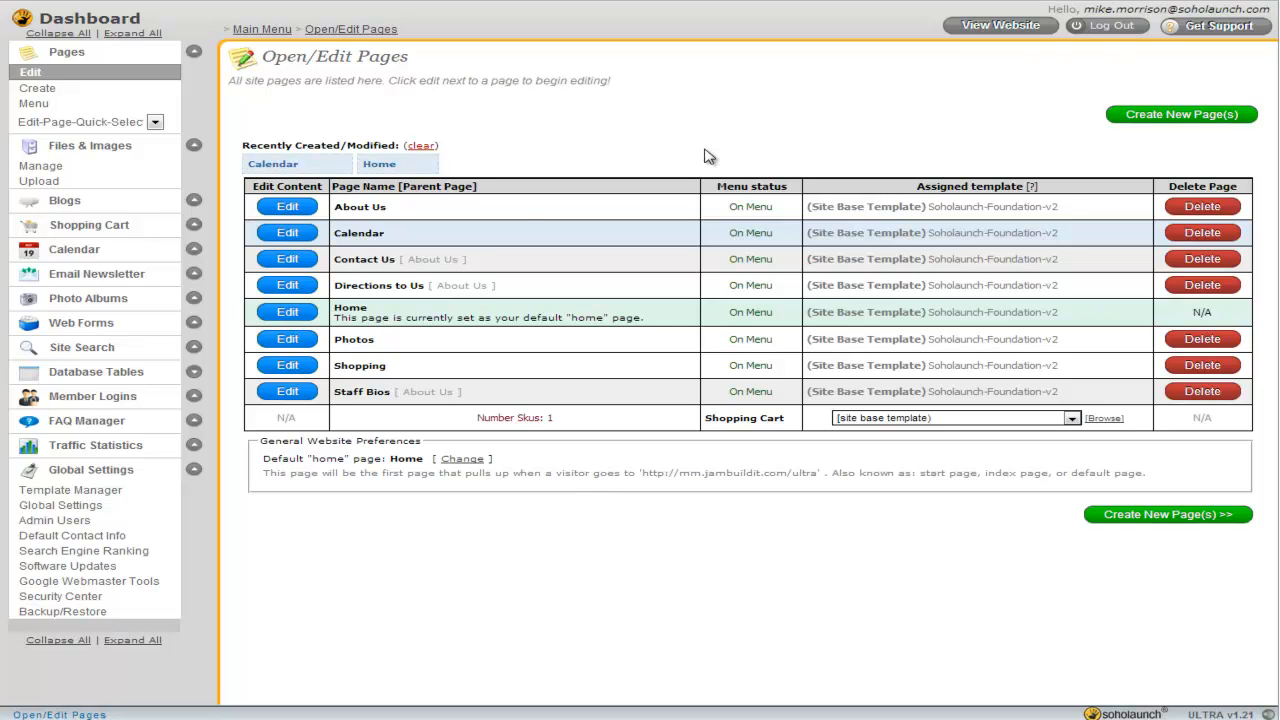
{"action": "left_click", "coordinate": [286, 313]}
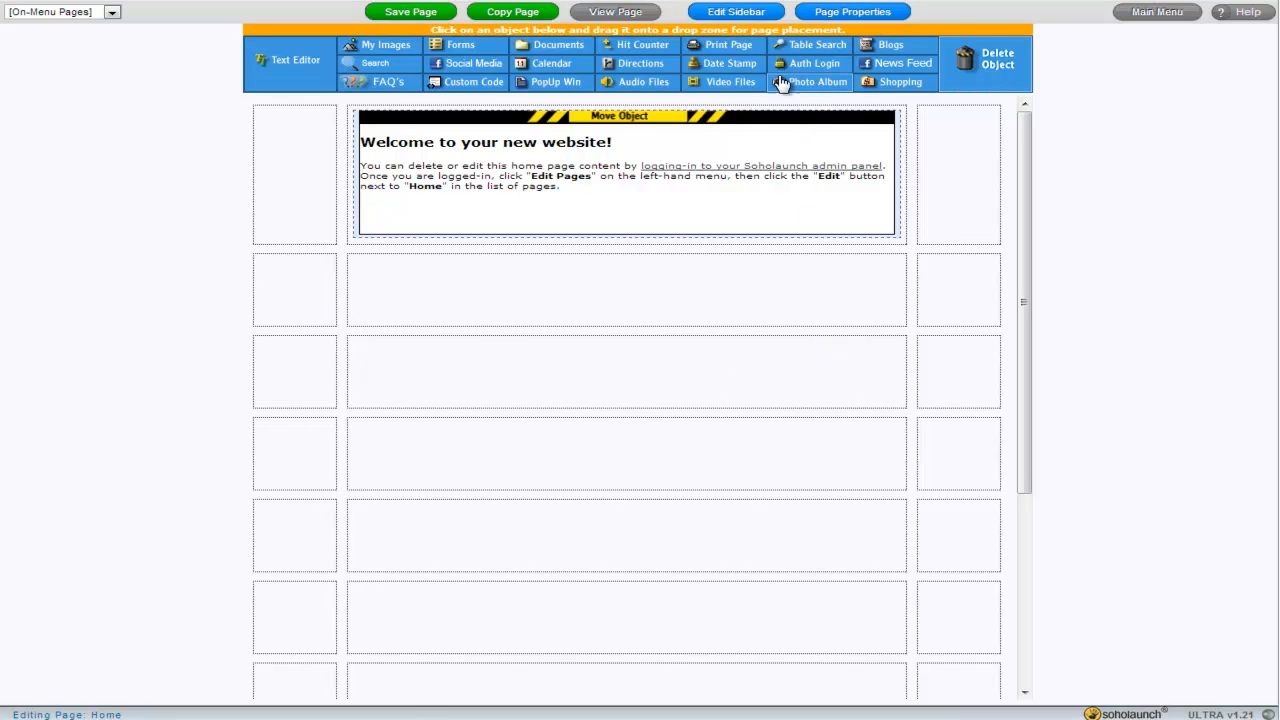
{"action": "left_click", "coordinate": [735, 12]}
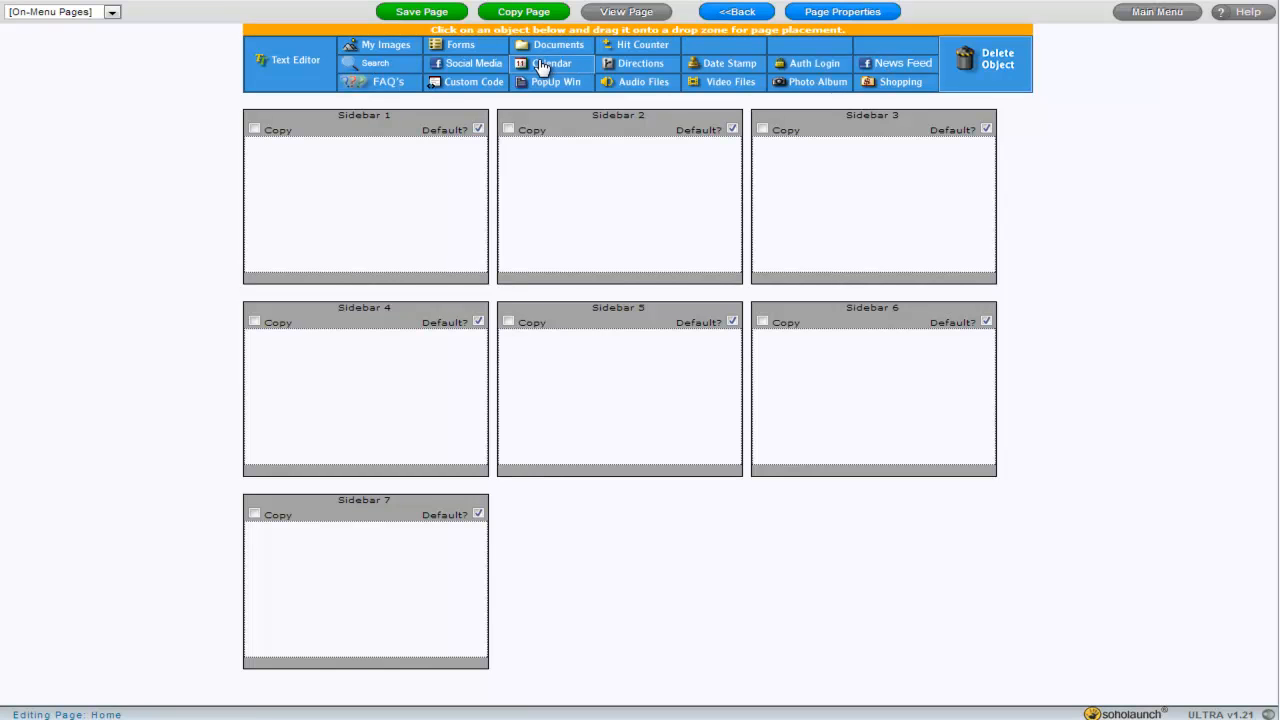
Add text objects reading "Sidebar 1", "Sidebar 2" and "Sidebar 3" to the matching sidebar areas
{"action": "left_click_drag", "start_coordinate": [290, 60], "coordinate": [362, 222]}
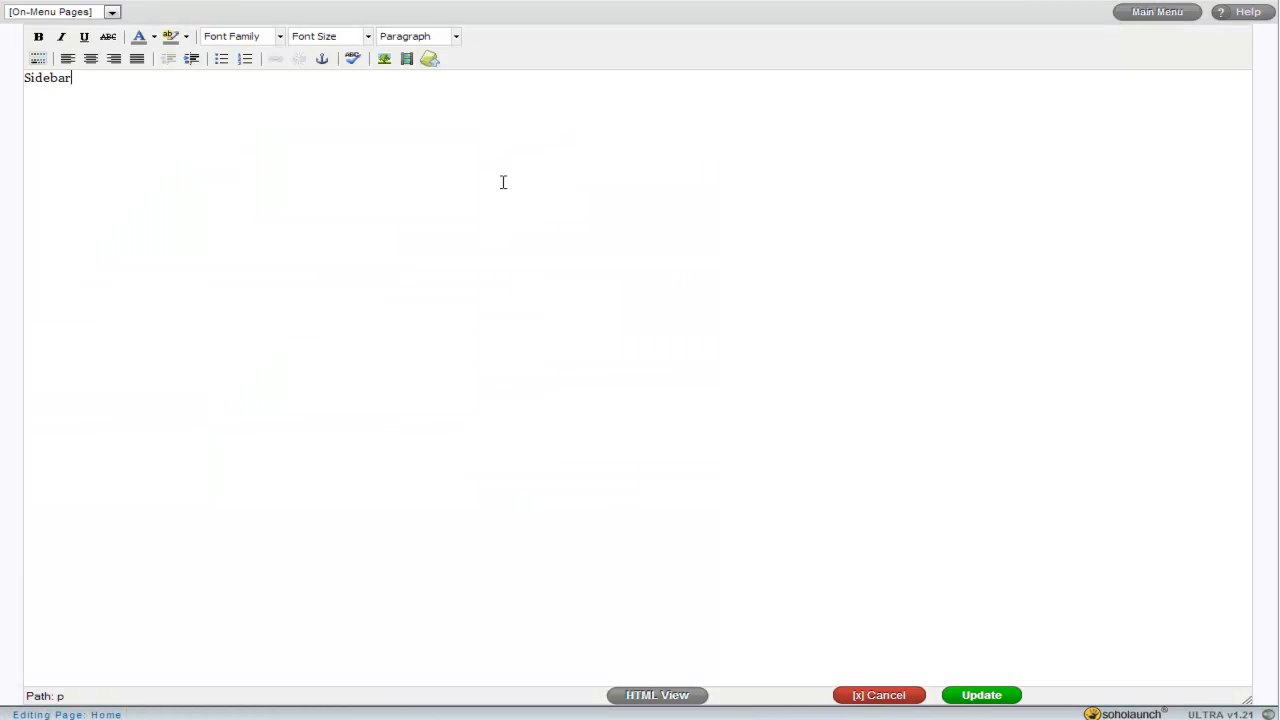
{"action": "key", "text": "shift+Home"}
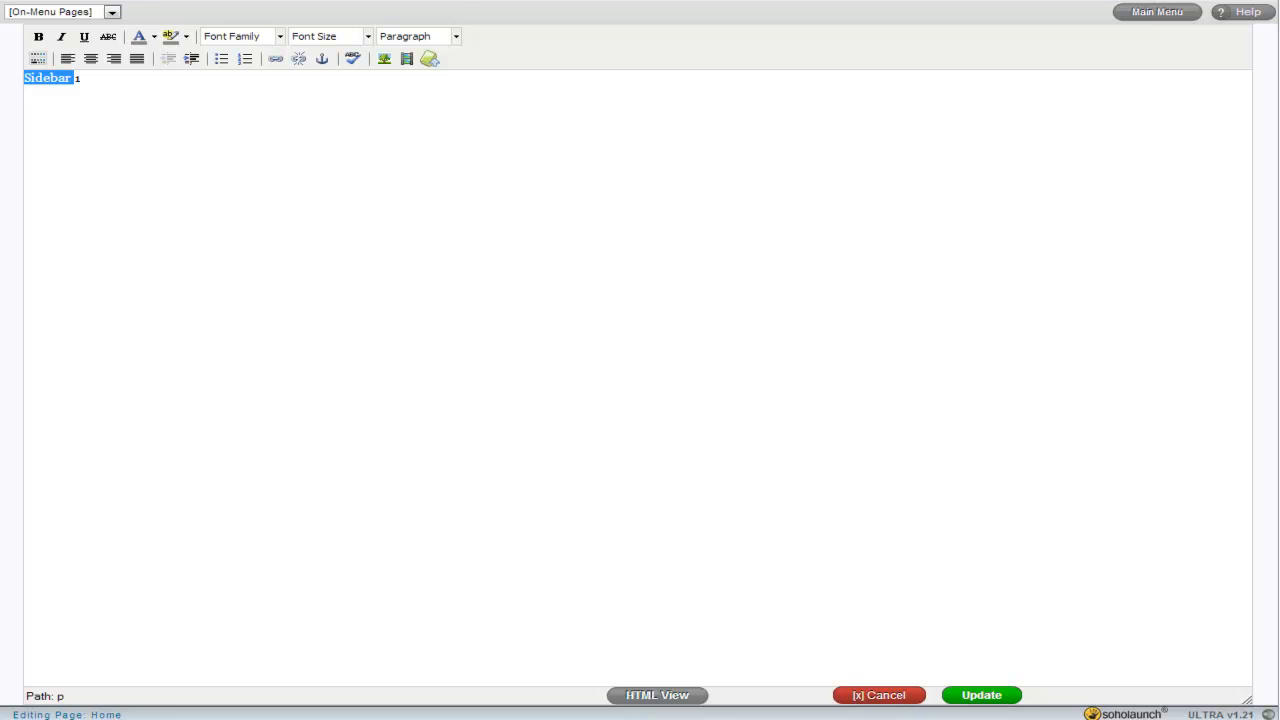
{"action": "left_click", "coordinate": [971, 697]}
{"action": "left_click_drag", "start_coordinate": [318, 82], "coordinate": [535, 186]}
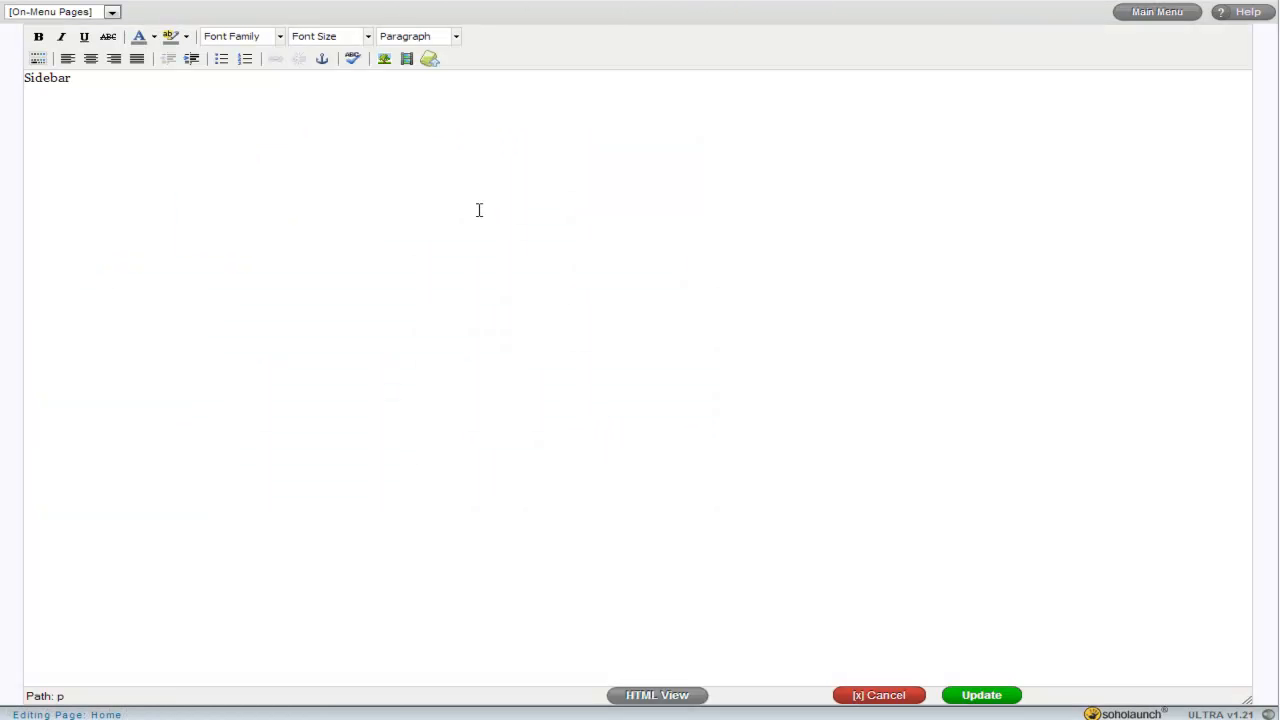
{"action": "left_click", "coordinate": [981, 695]}
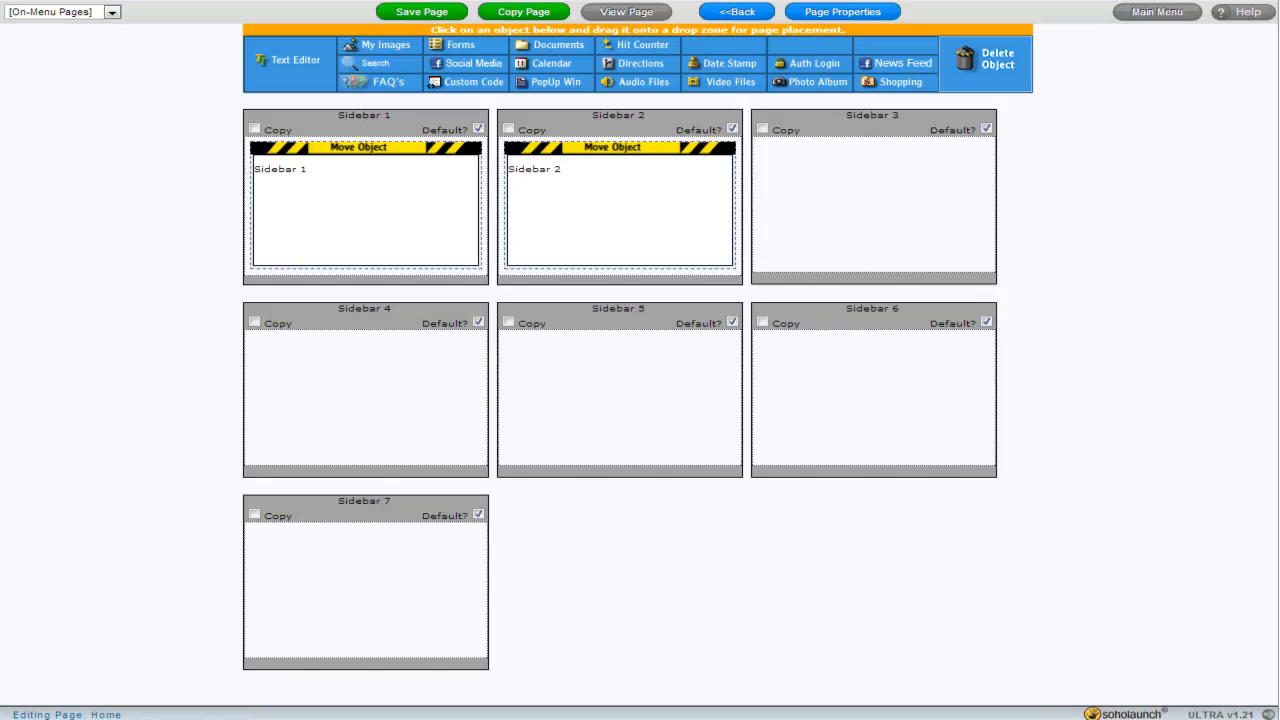
{"action": "left_click_drag", "start_coordinate": [340, 64], "coordinate": [850, 216]}
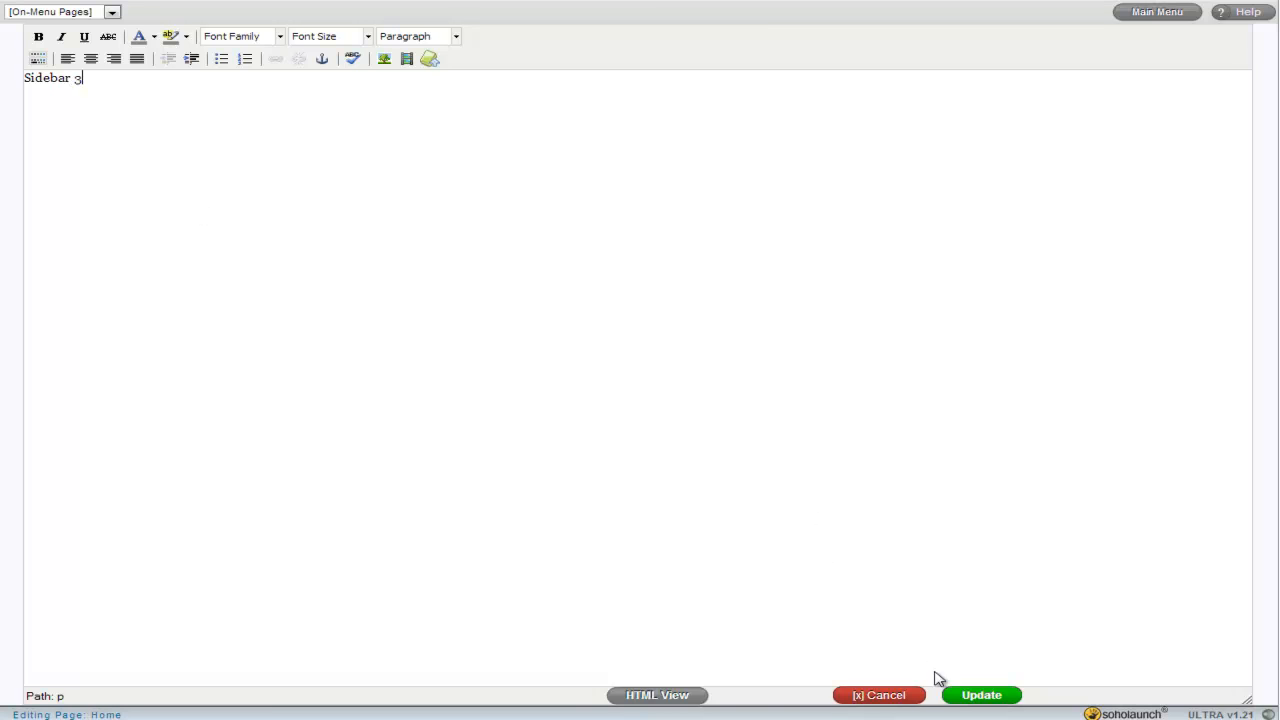
{"action": "left_click", "coordinate": [981, 695]}
Add text objects reading "Sidebar 4" through "Sidebar 7" to the matching sidebar areas and save the page
{"action": "left_click_drag", "start_coordinate": [305, 66], "coordinate": [364, 396]}
{"action": "left_click", "coordinate": [979, 697]}
{"action": "left_click_drag", "start_coordinate": [277, 62], "coordinate": [518, 345]}
{"action": "left_click", "coordinate": [980, 696]}
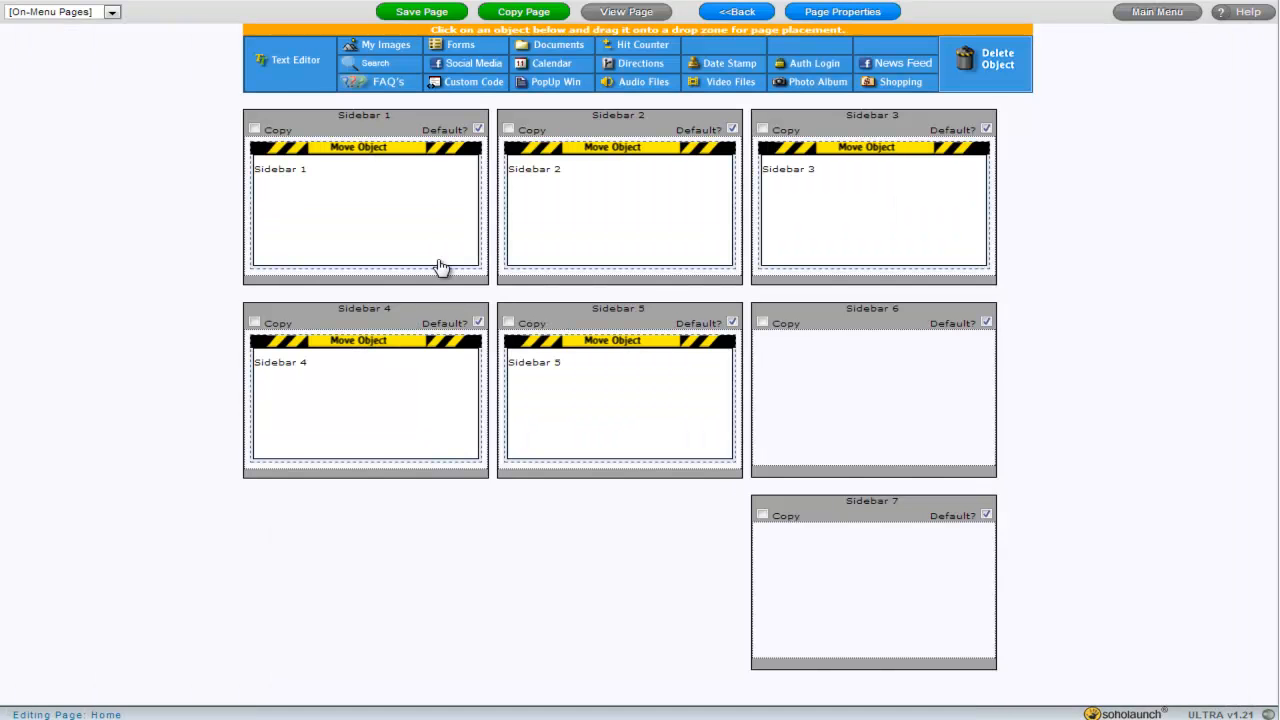
{"action": "left_click_drag", "start_coordinate": [280, 63], "coordinate": [840, 444]}
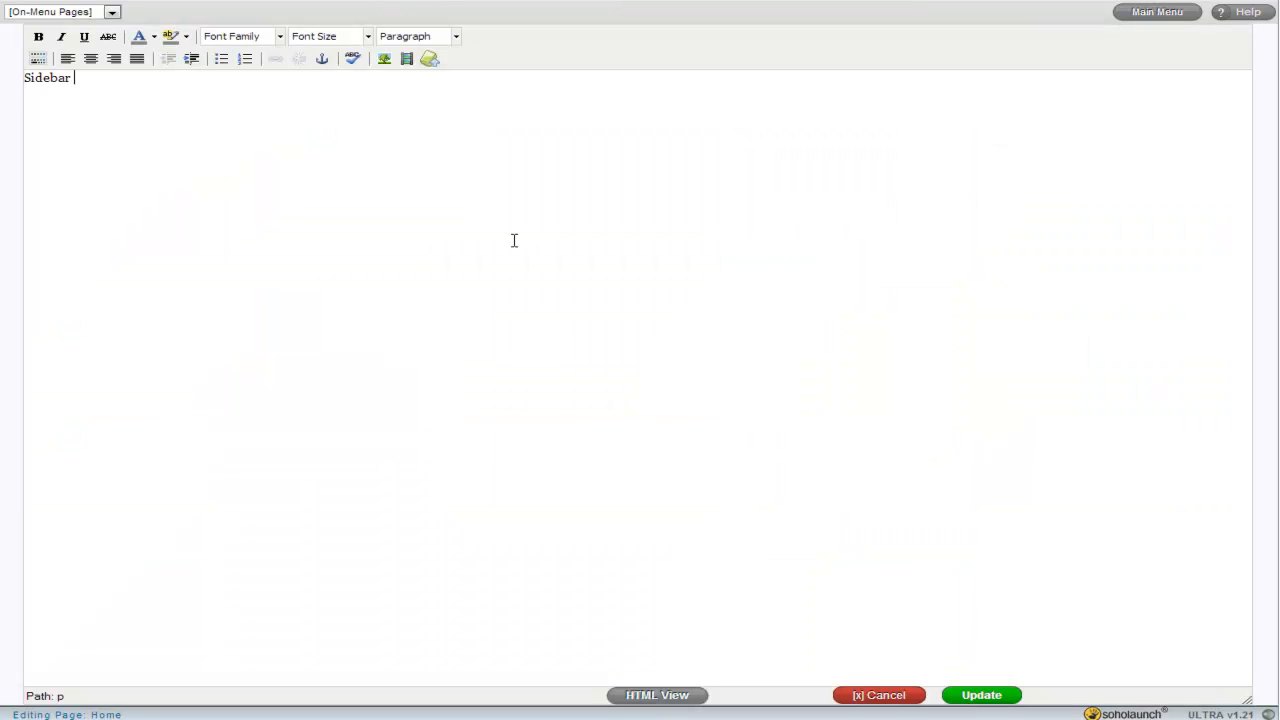
{"action": "left_click", "coordinate": [985, 695]}
{"action": "left_click_drag", "start_coordinate": [290, 82], "coordinate": [333, 580]}
{"action": "left_click", "coordinate": [1008, 694]}
{"action": "left_click", "coordinate": [435, 20]}
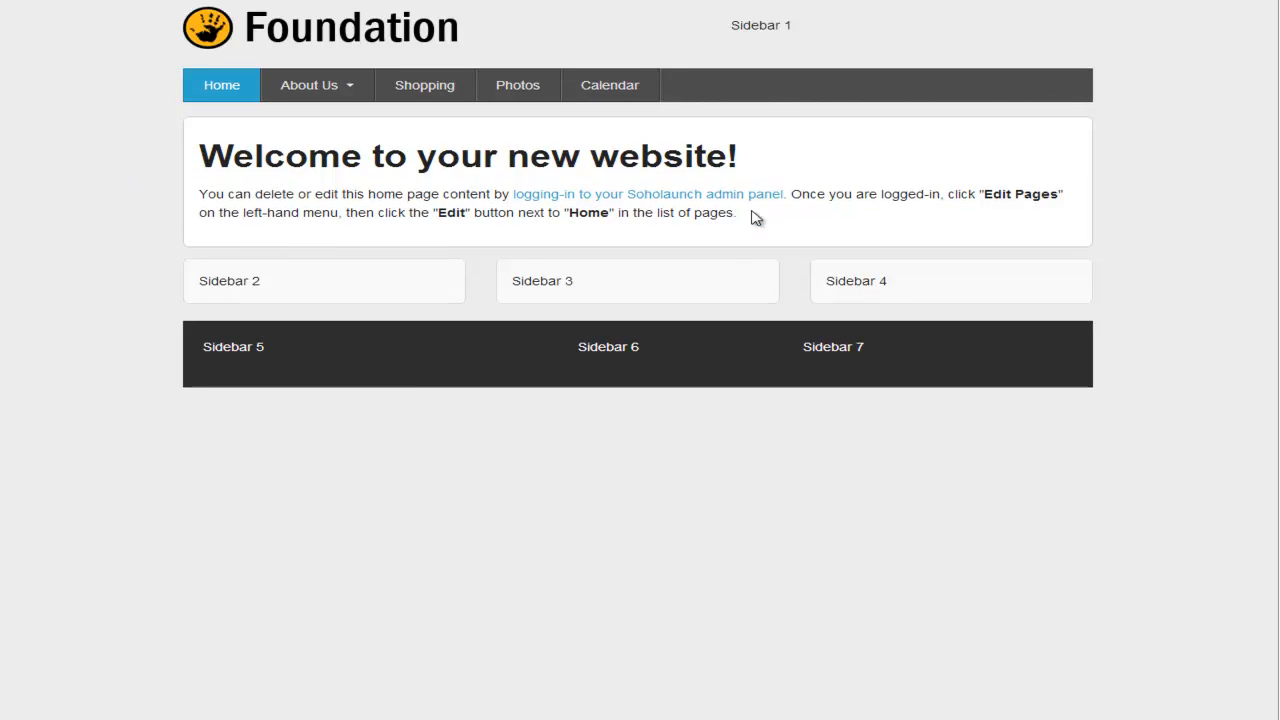
Examine where Sidebars 1 to 4 are positioned on the published home page
{"action": "left_click_drag", "start_coordinate": [728, 27], "coordinate": [810, 28]}
{"action": "left_click", "coordinate": [543, 217]}
{"action": "left_click_drag", "start_coordinate": [206, 280], "coordinate": [278, 289]}
{"action": "left_click_drag", "start_coordinate": [520, 281], "coordinate": [585, 283]}
{"action": "left_click", "coordinate": [876, 285]}
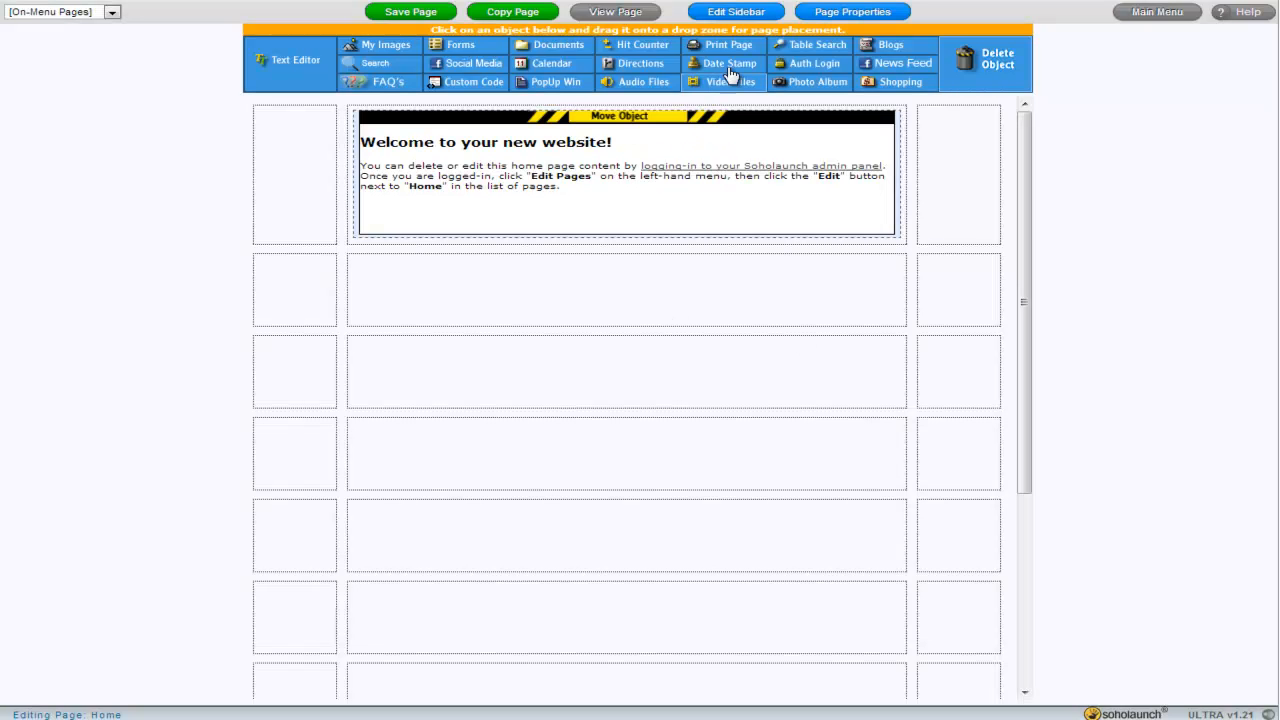
Reopen the Home page's sidebars and delete the text object from Sidebar 1
{"action": "left_click", "coordinate": [747, 13]}
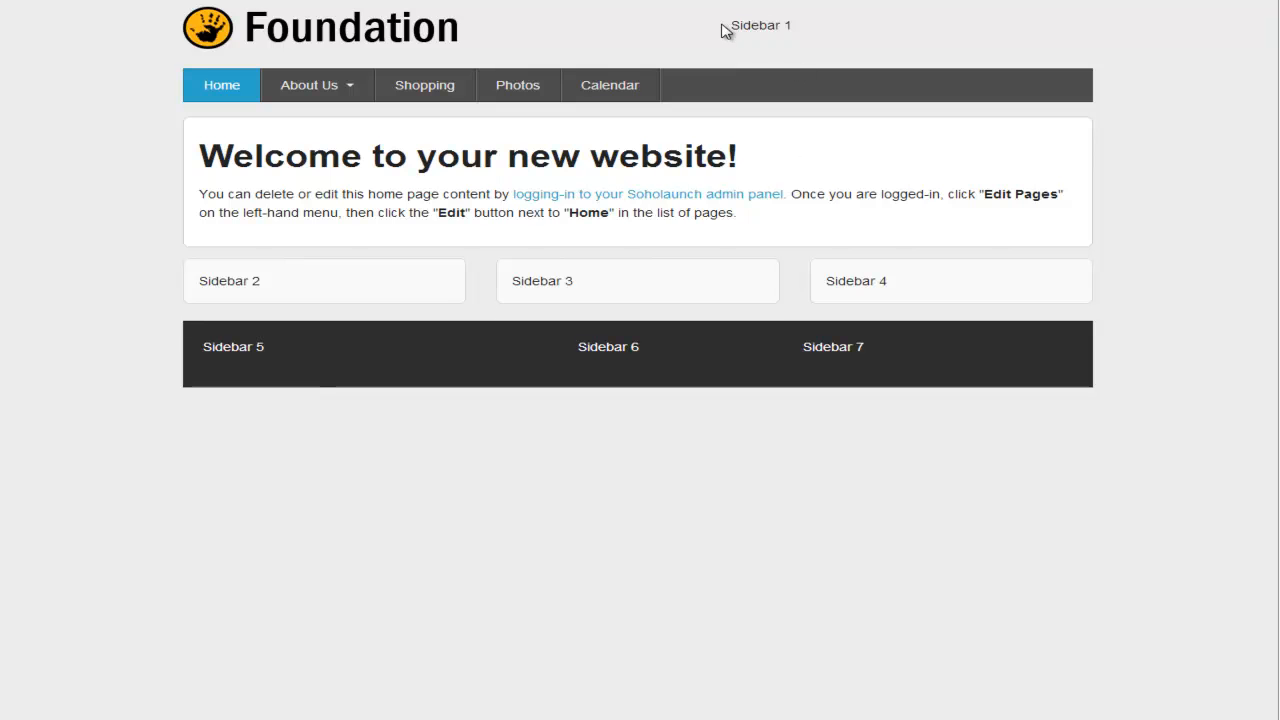
{"action": "left_click_drag", "start_coordinate": [720, 29], "coordinate": [820, 34]}
{"action": "left_click", "coordinate": [828, 37]}
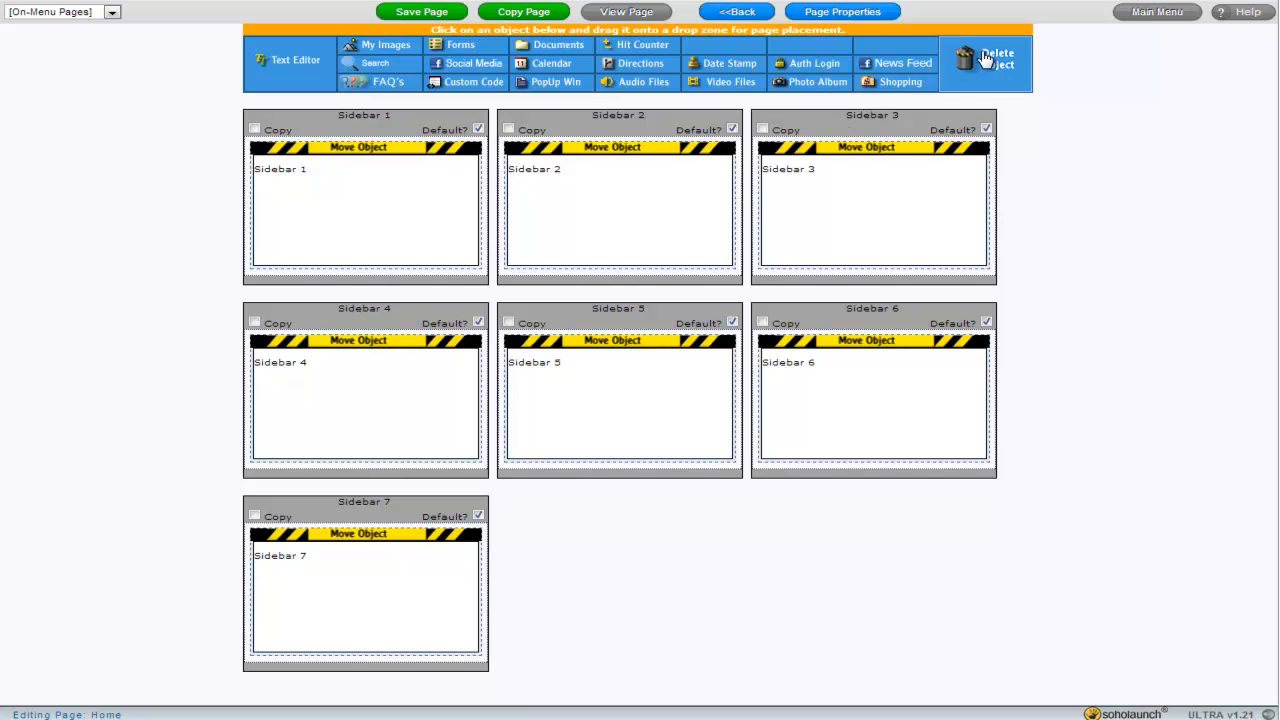
{"action": "left_click_drag", "start_coordinate": [985, 60], "coordinate": [386, 200]}
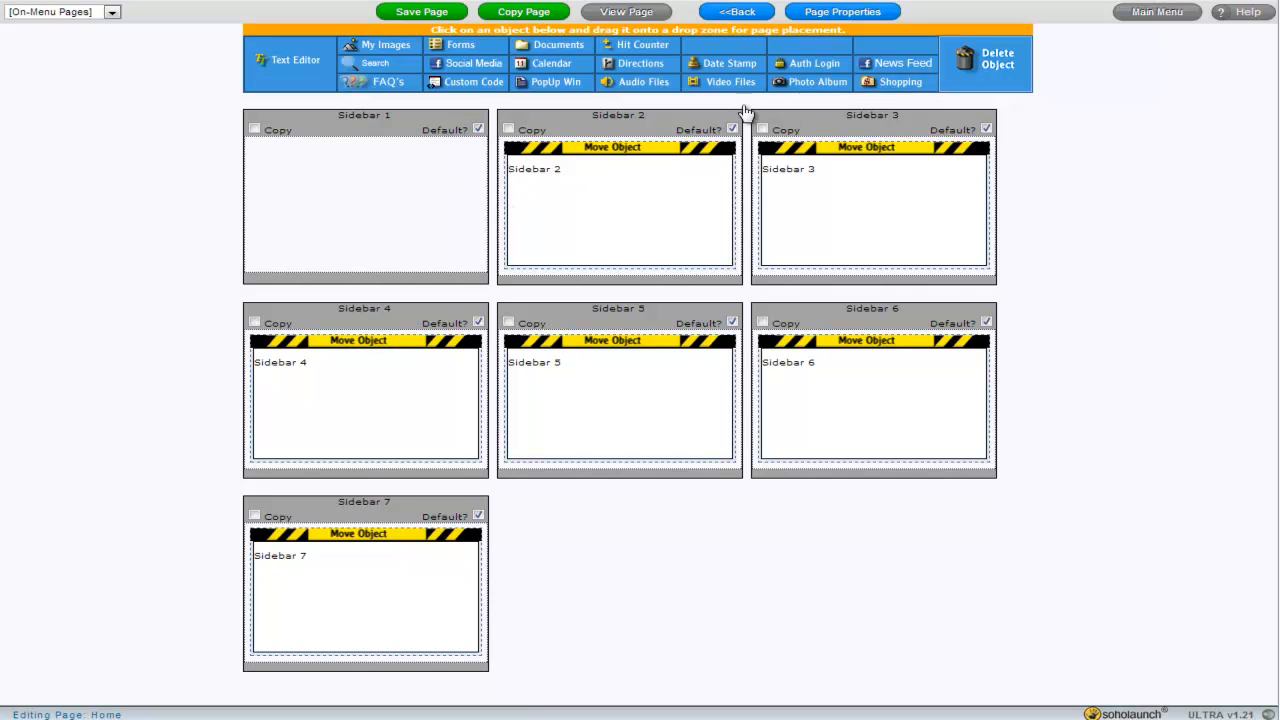
Place social media icons in Sidebar 1 for Facebook, Twitter and Google+, leaving out StumbleUpon, and save the page
{"action": "left_click_drag", "start_coordinate": [465, 63], "coordinate": [310, 201]}
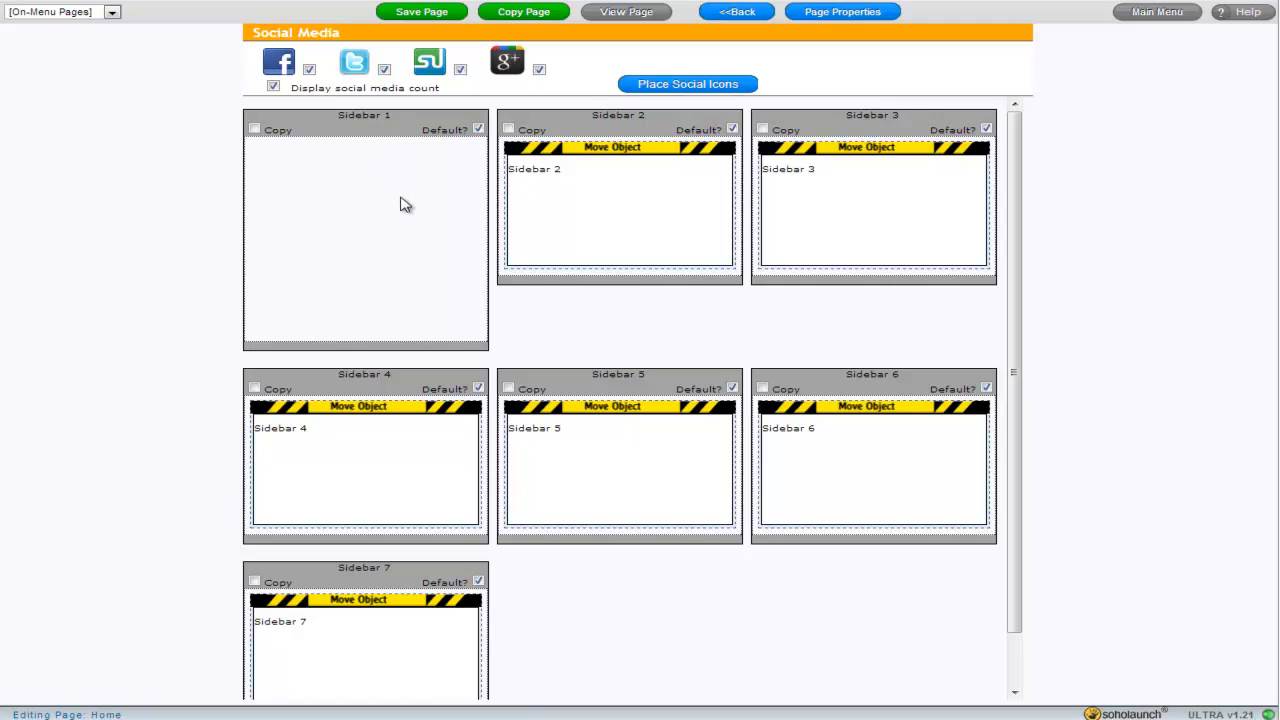
{"action": "left_click", "coordinate": [460, 70]}
{"action": "left_click", "coordinate": [705, 86]}
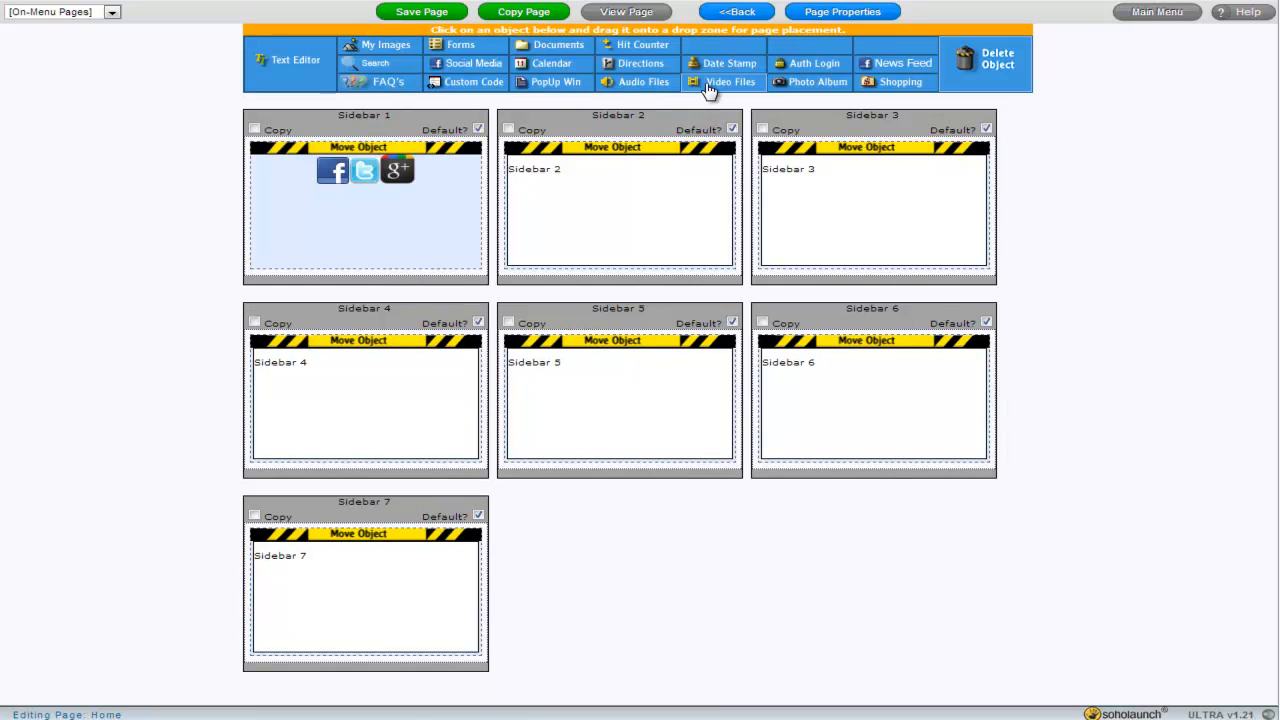
{"action": "left_click", "coordinate": [435, 54]}
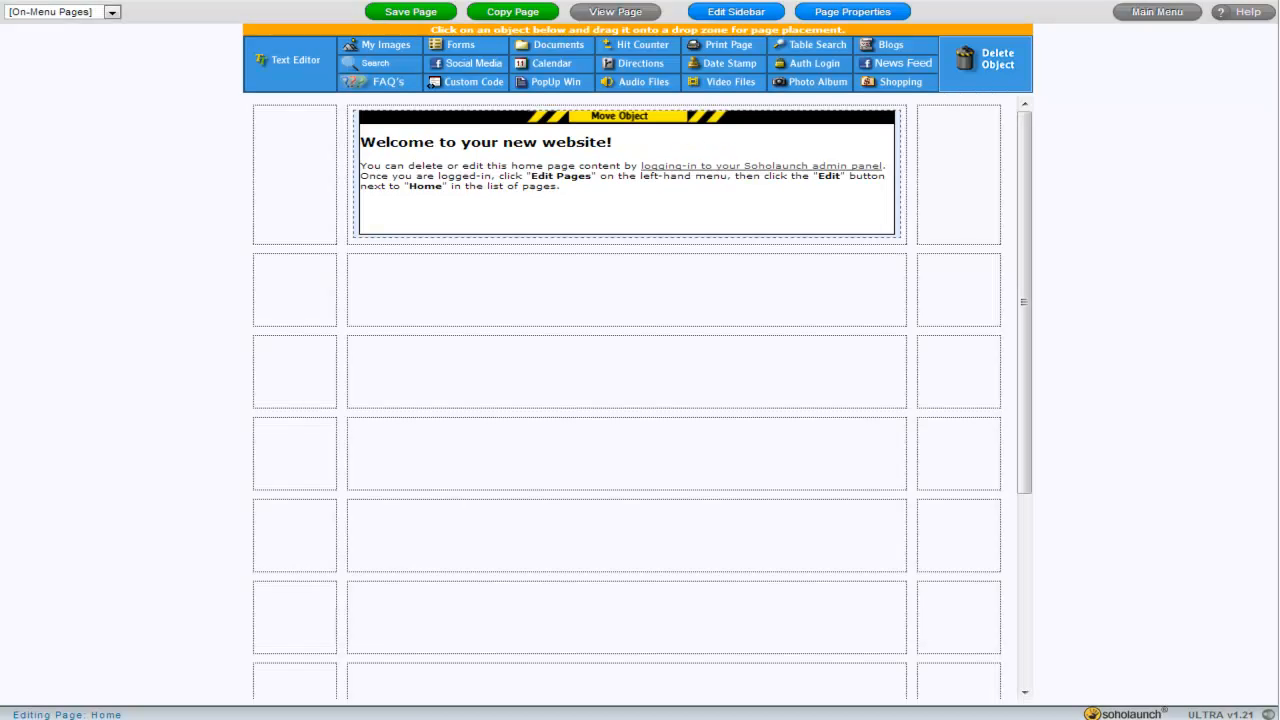
Reopen the Home page's sidebars and switch Sidebar 2's copy option on and back off
{"action": "left_click", "coordinate": [733, 13]}
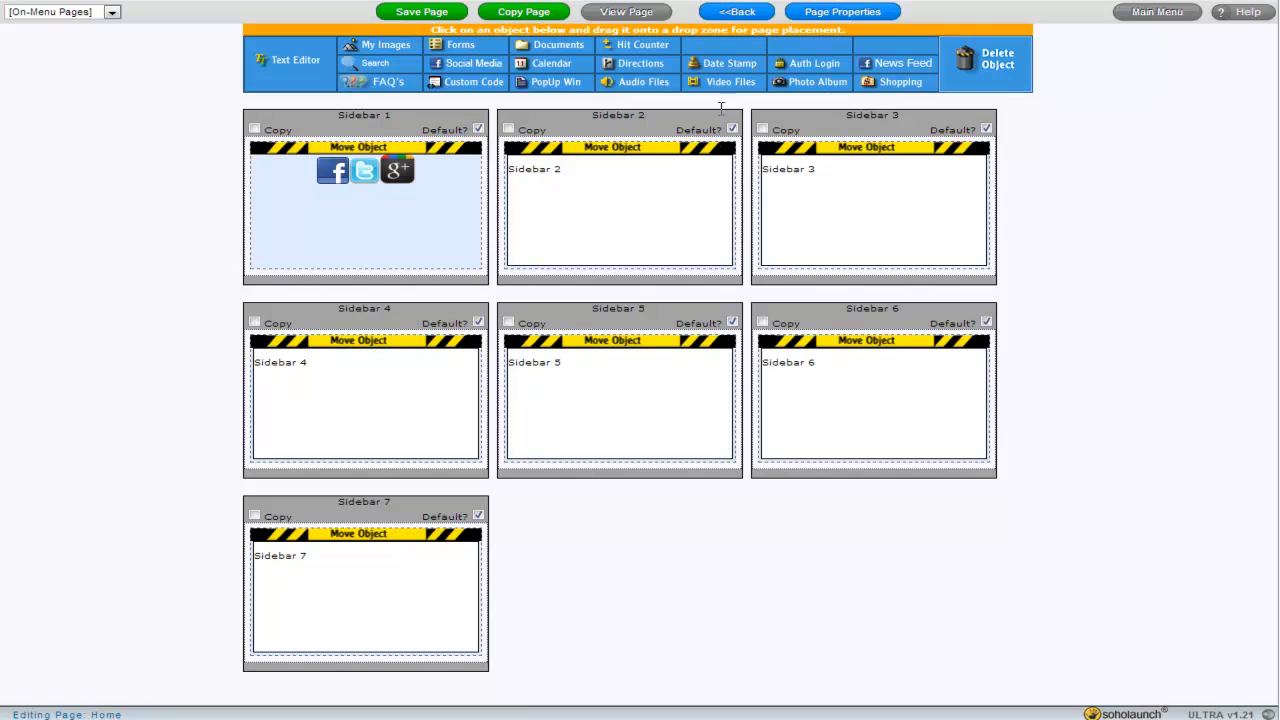
{"action": "left_click", "coordinate": [508, 130]}
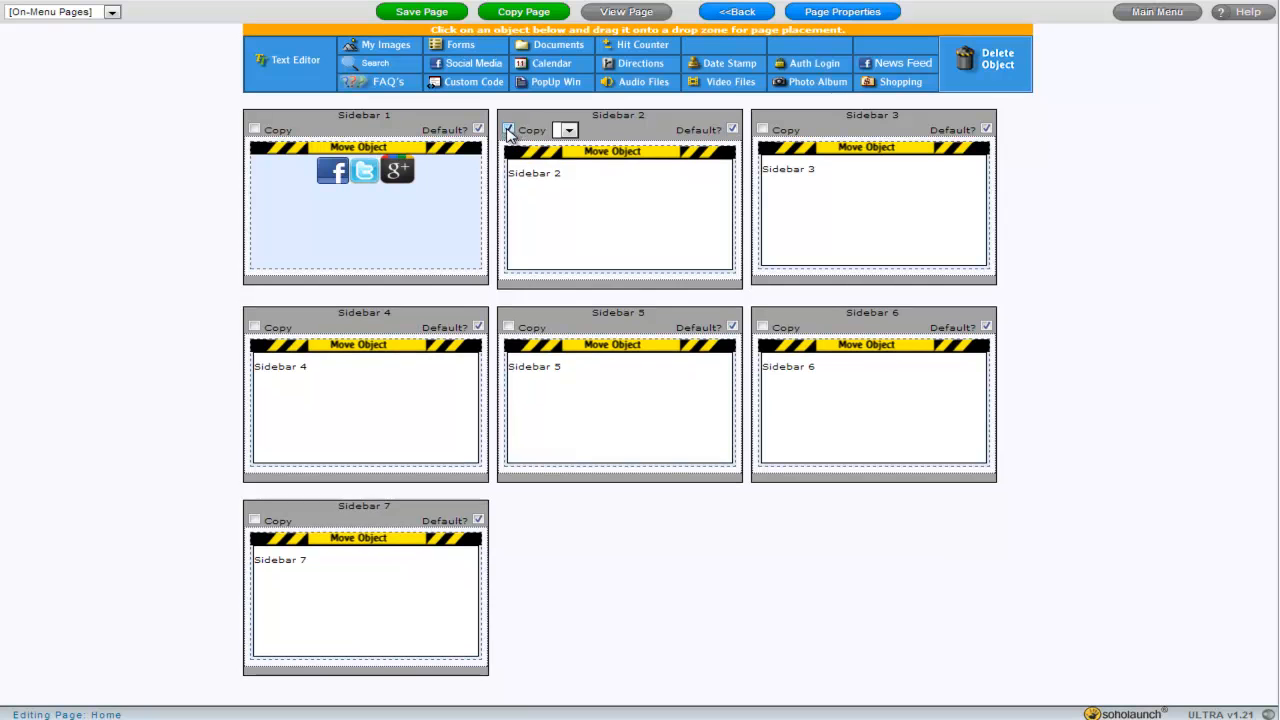
{"action": "left_click", "coordinate": [508, 130]}
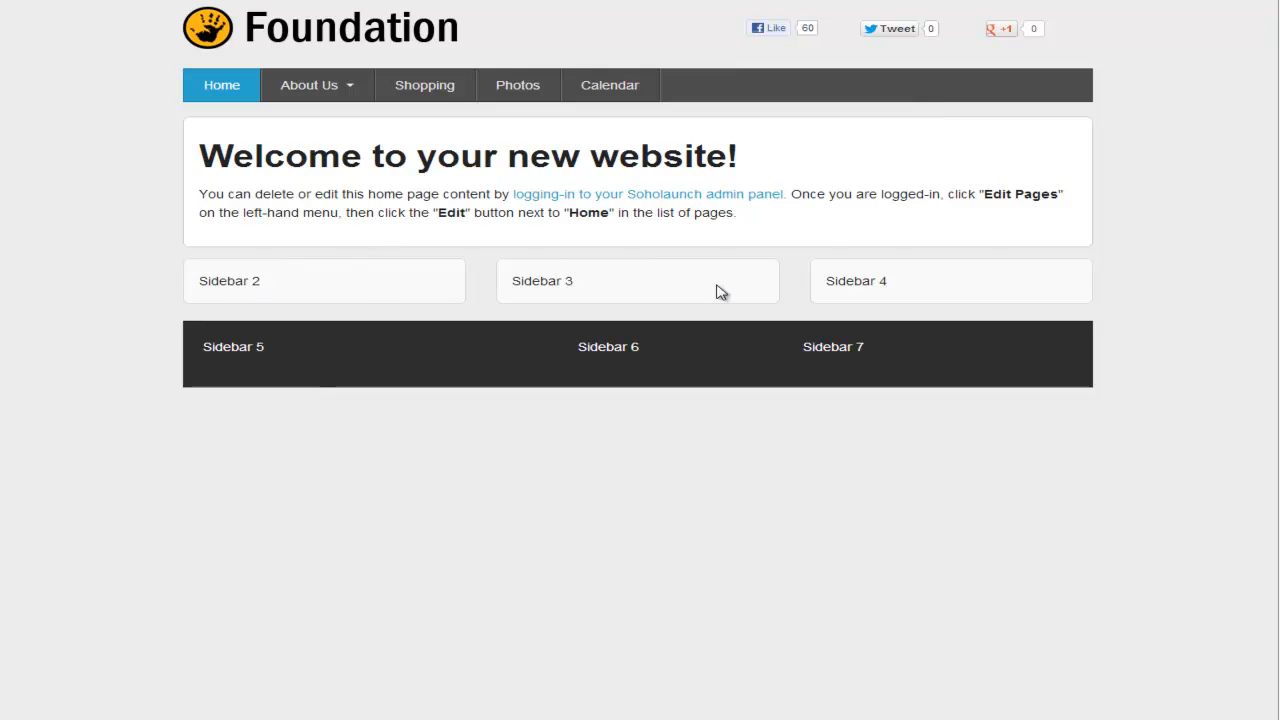
Replace the Sidebar 2 text with a "Testimonial!" line followed by "This is the best service ever!" on its own line
{"action": "left_click_drag", "start_coordinate": [269, 286], "coordinate": [223, 283]}
{"action": "left_click", "coordinate": [223, 283]}
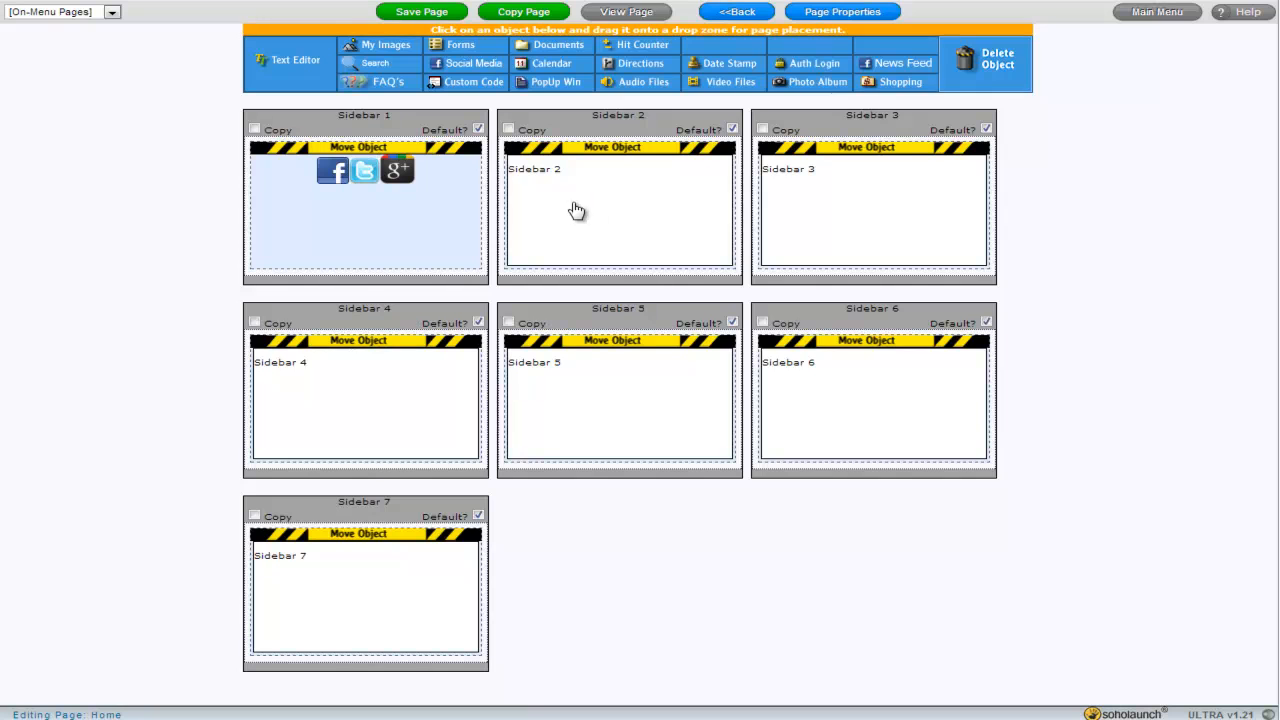
{"action": "left_click", "coordinate": [575, 197]}
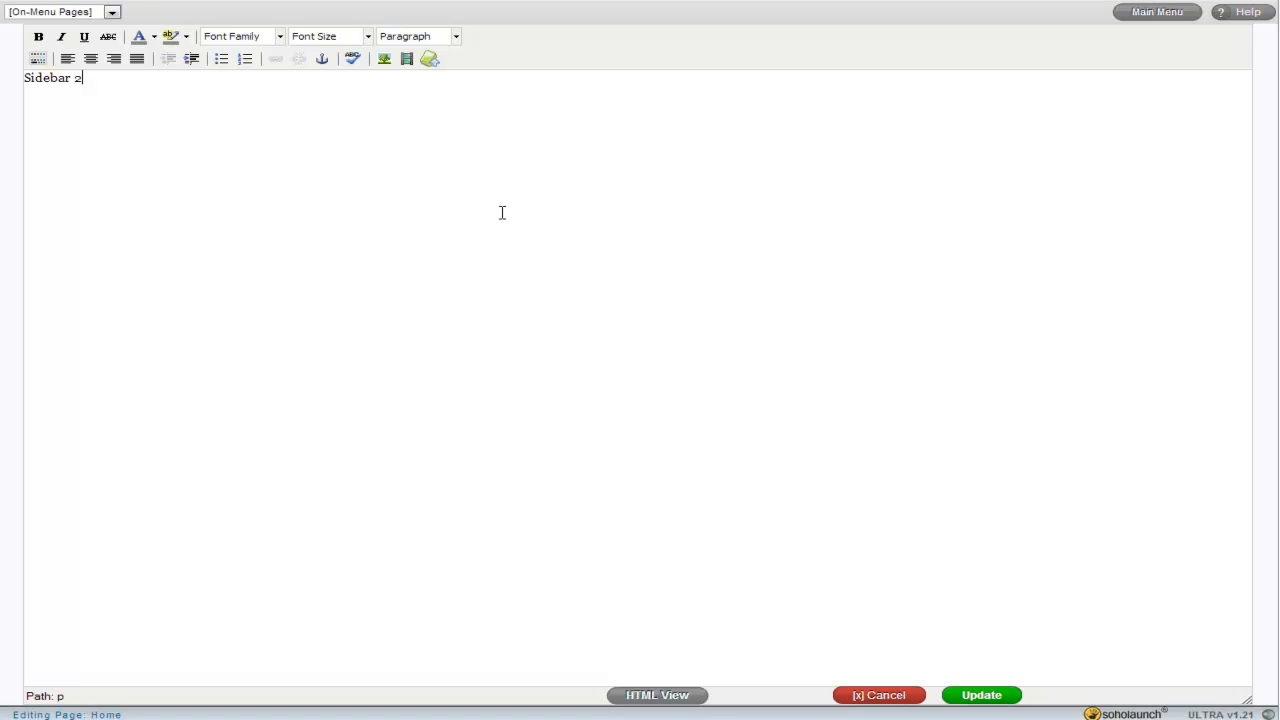
{"action": "key", "text": "ctrl+a"}
{"action": "type", "text": "Testimonia"}
{"action": "key", "text": "Return"}
{"action": "type", "text": "This is the best service ever! "}
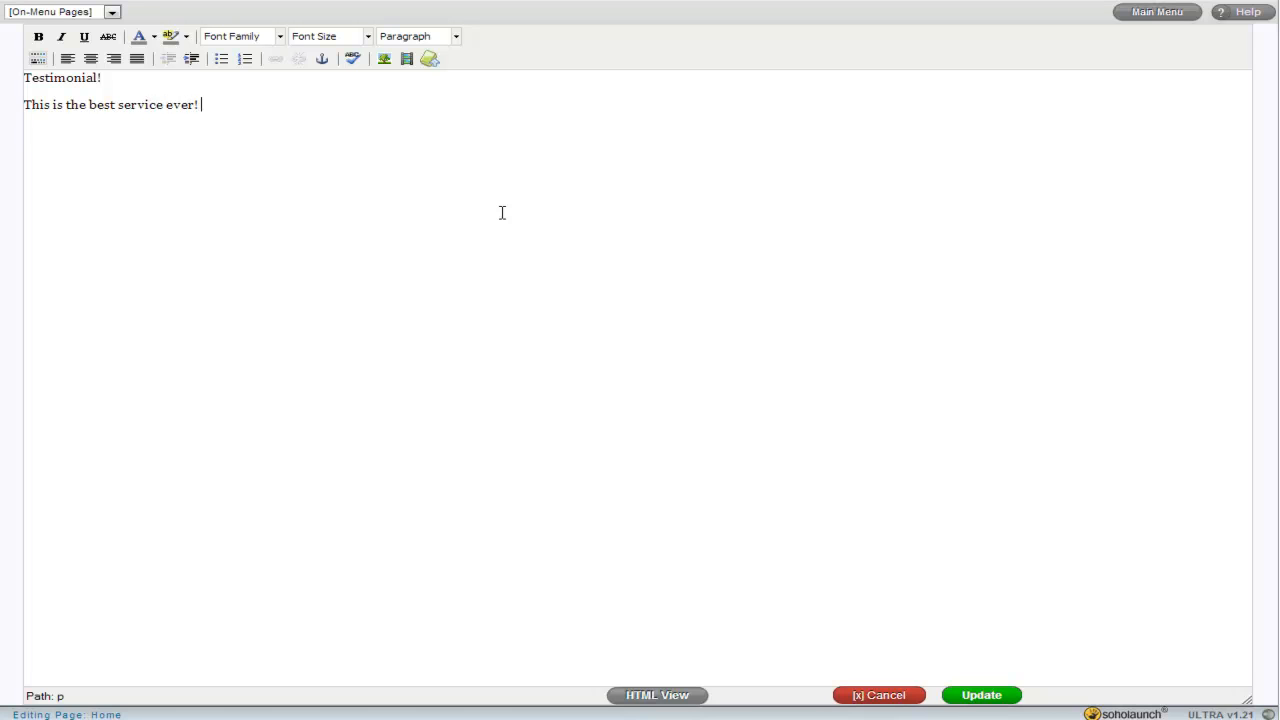
Extend the testimonial with "Me and my wife and 5 kids LOVE it!" and enclose the whole sentence line in quotation marks
{"action": "type", "text": "Meand m"}
{"action": "key", "text": "BackSpace"}
{"action": "key", "text": "BackSpace"}
{"action": "key", "text": "BackSpace"}
{"action": "key", "text": "BackSpace"}
{"action": "key", "text": "BackSpace"}
{"action": "type", "text": "and my wife and 5 kids "}
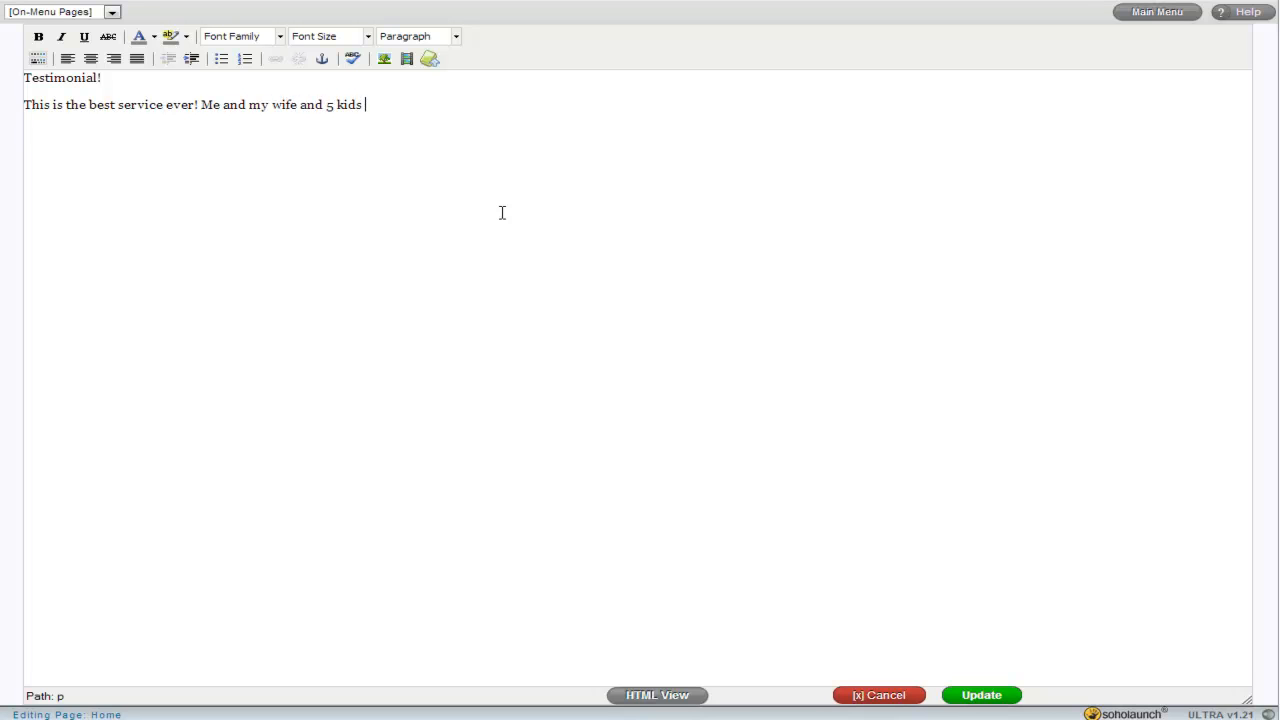
{"action": "type", "text": "LOVE it!\""}
Italicize the quoted testimonial line
{"action": "key", "text": "shift+End"}
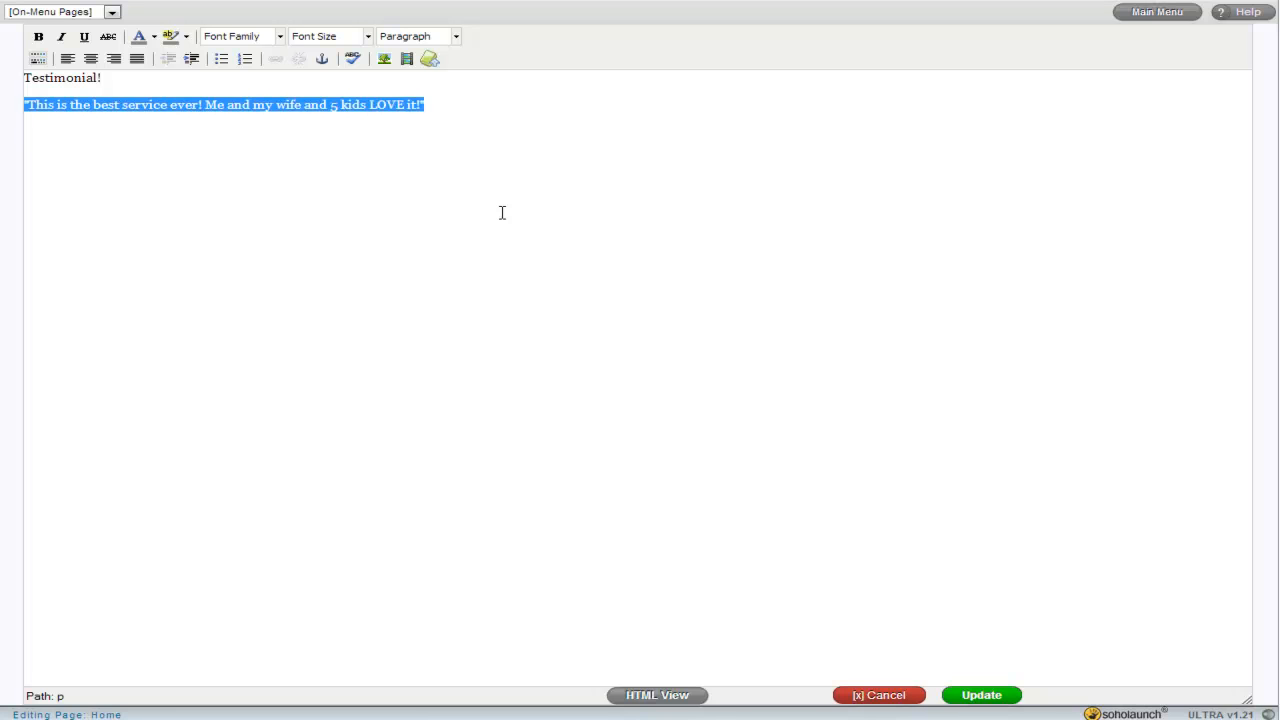
{"action": "left_click", "coordinate": [61, 37]}
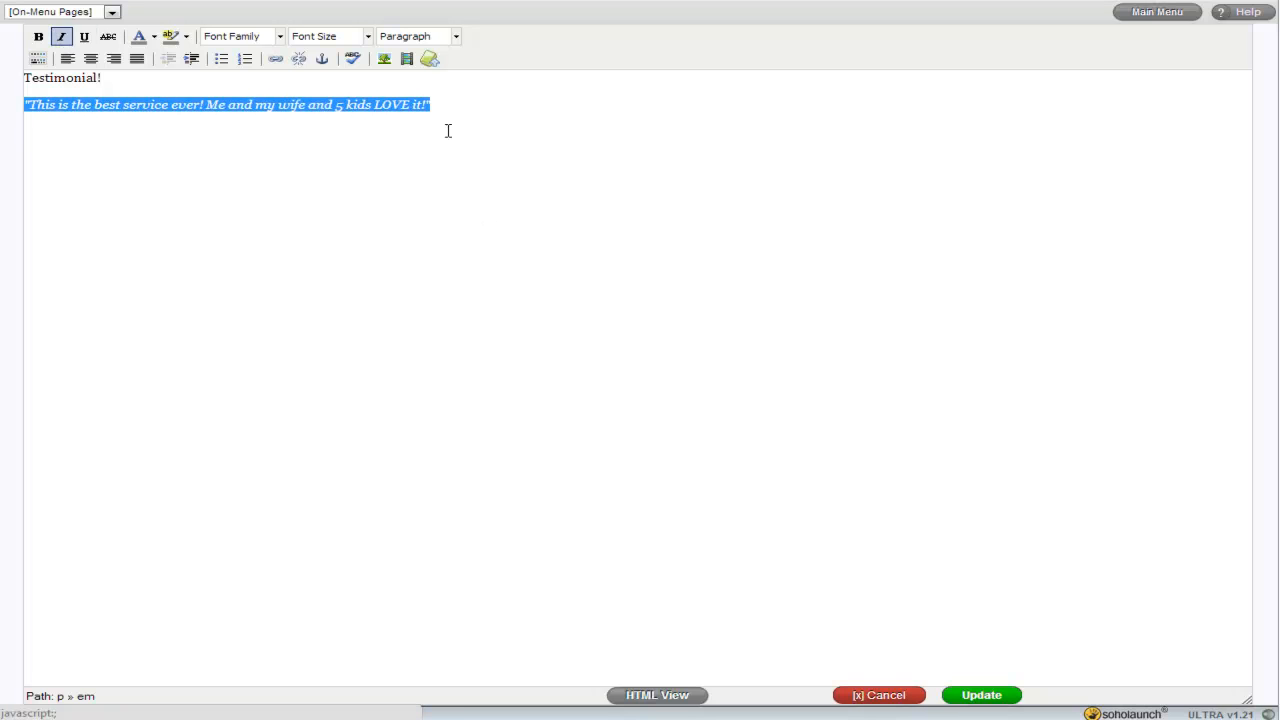
{"action": "left_click", "coordinate": [528, 130]}
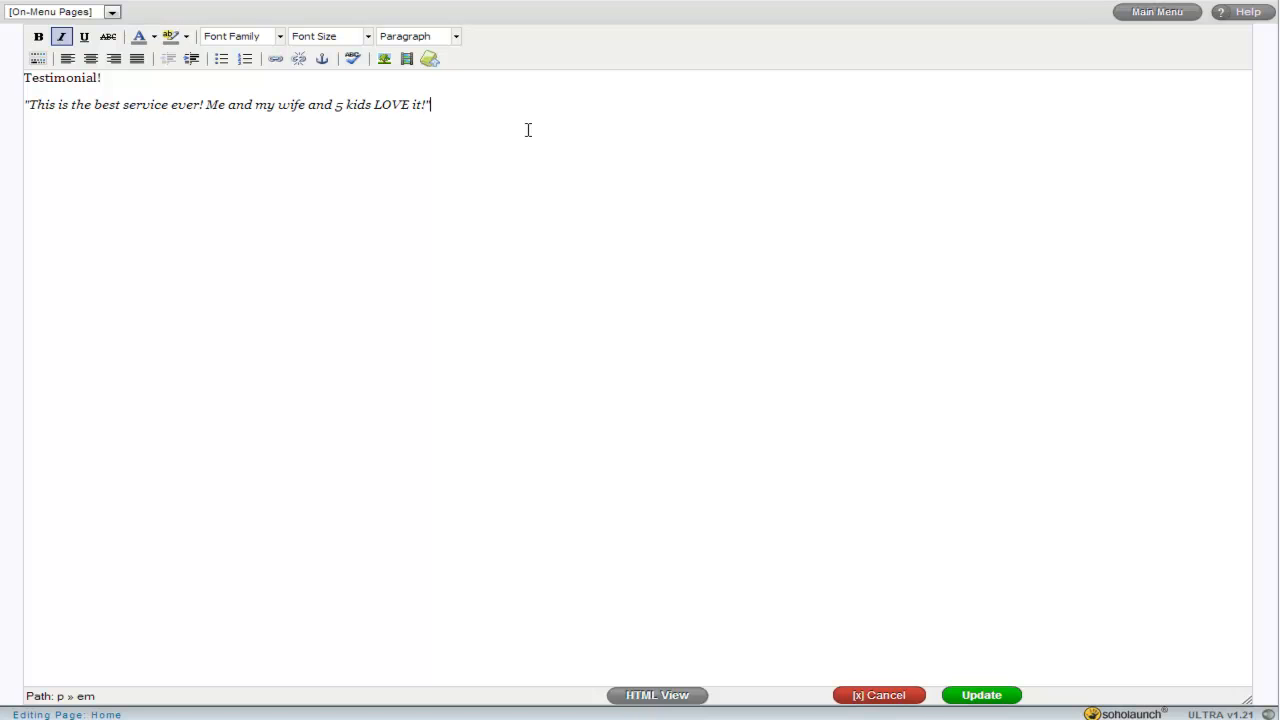
Format the "Testimonial!" line as Heading 3
{"action": "key", "text": "ctrl+Home"}
{"action": "key", "text": "shift+End"}
{"action": "left_click", "coordinate": [457, 38]}
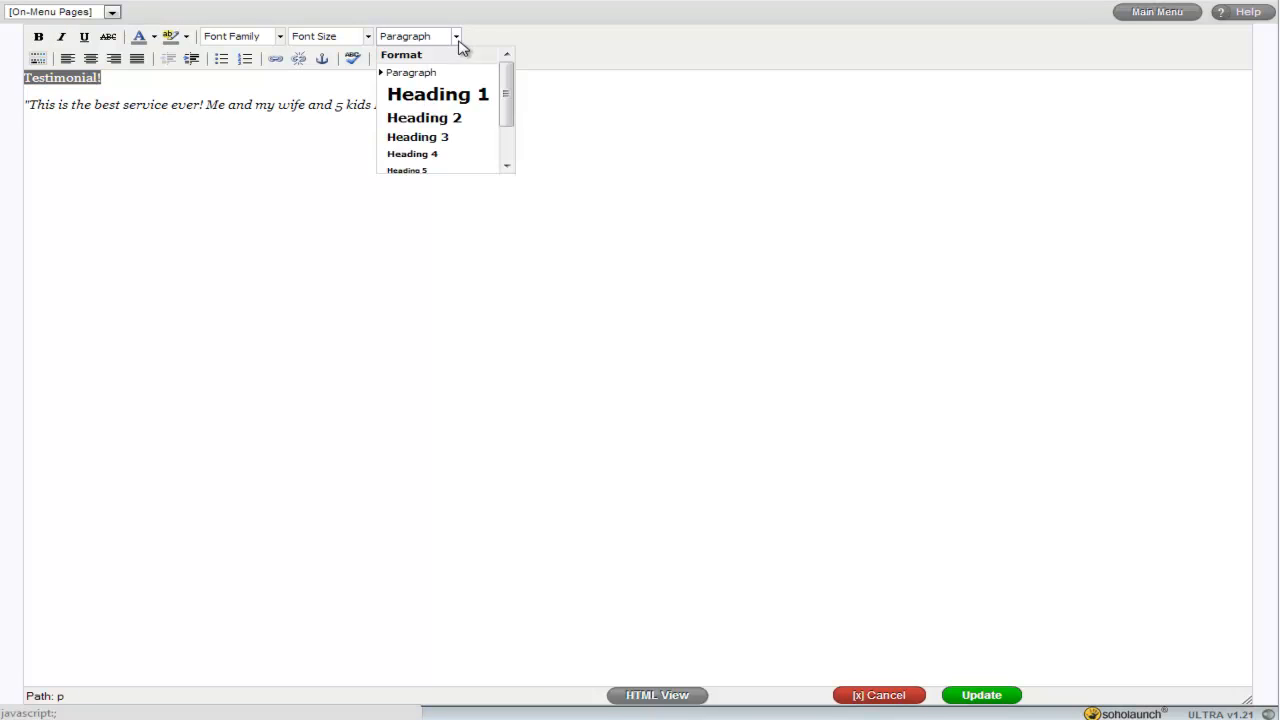
{"action": "scroll", "coordinate": [510, 100], "scroll_direction": "down", "scroll_amount": 1}
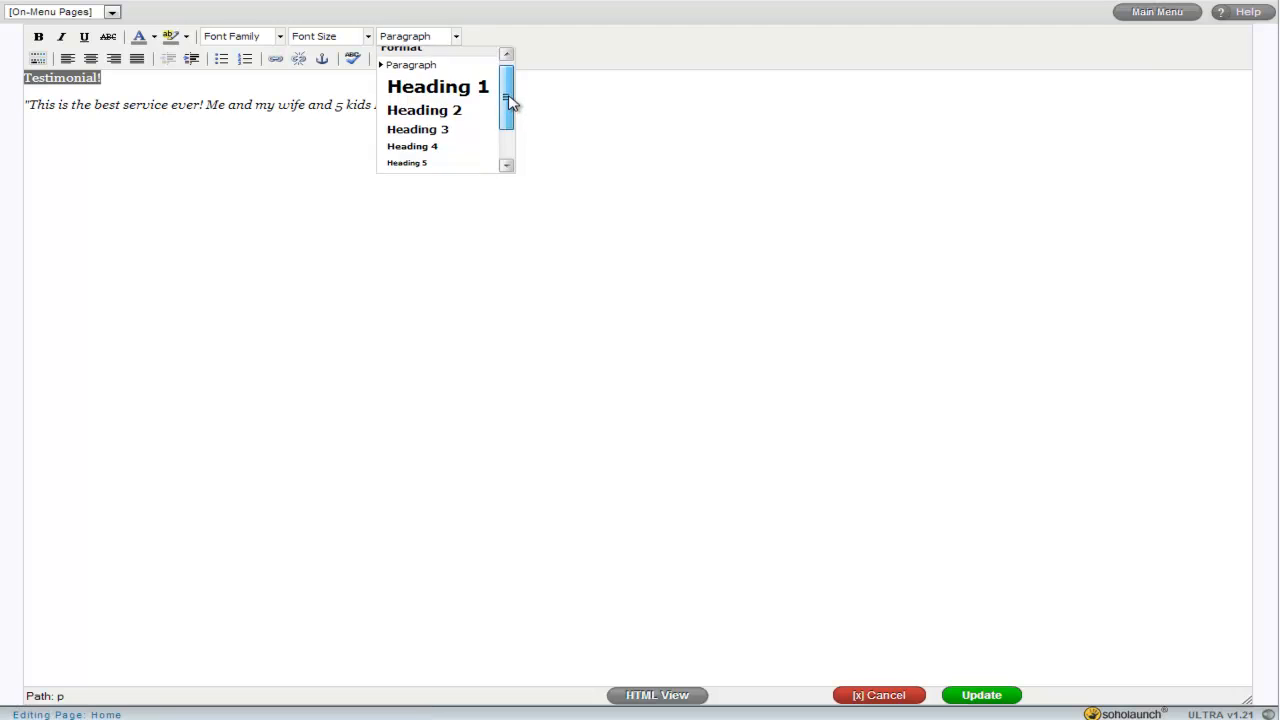
{"action": "left_click", "coordinate": [446, 121]}
Keep the quote in paragraph format and update Sidebar 2 with the finished testimonial
{"action": "left_click", "coordinate": [94, 106]}
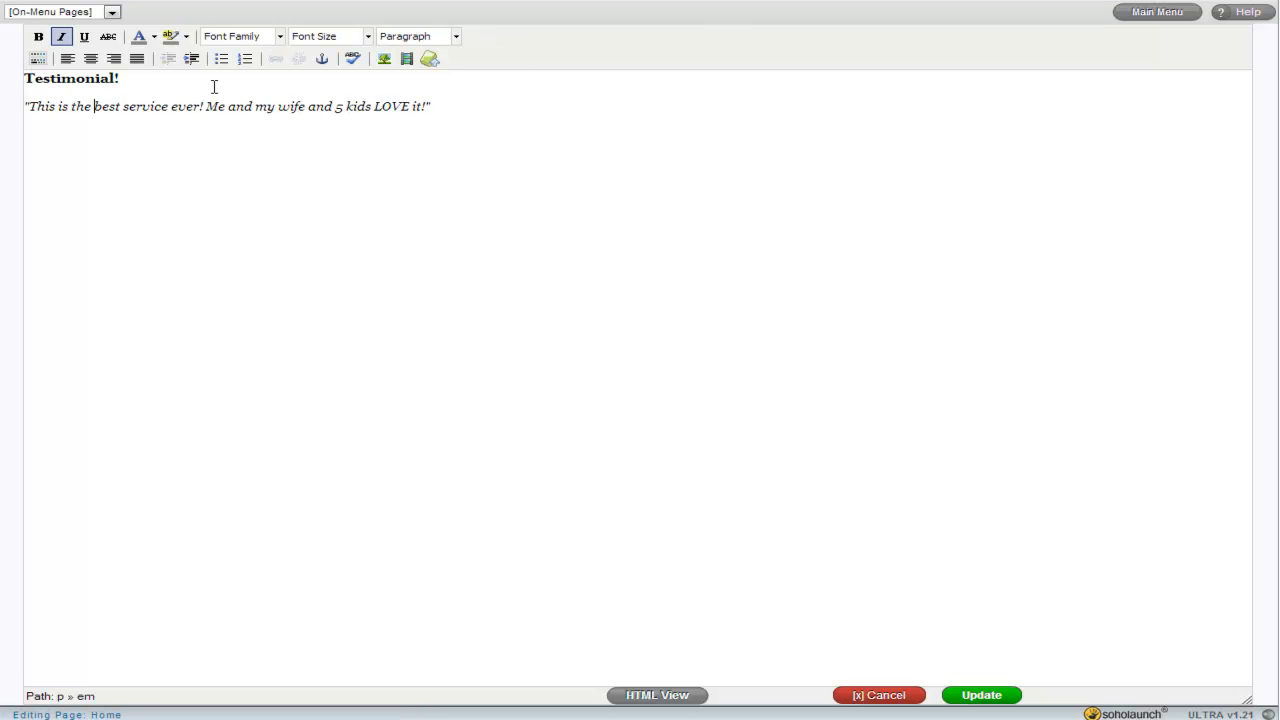
{"action": "left_click", "coordinate": [457, 37]}
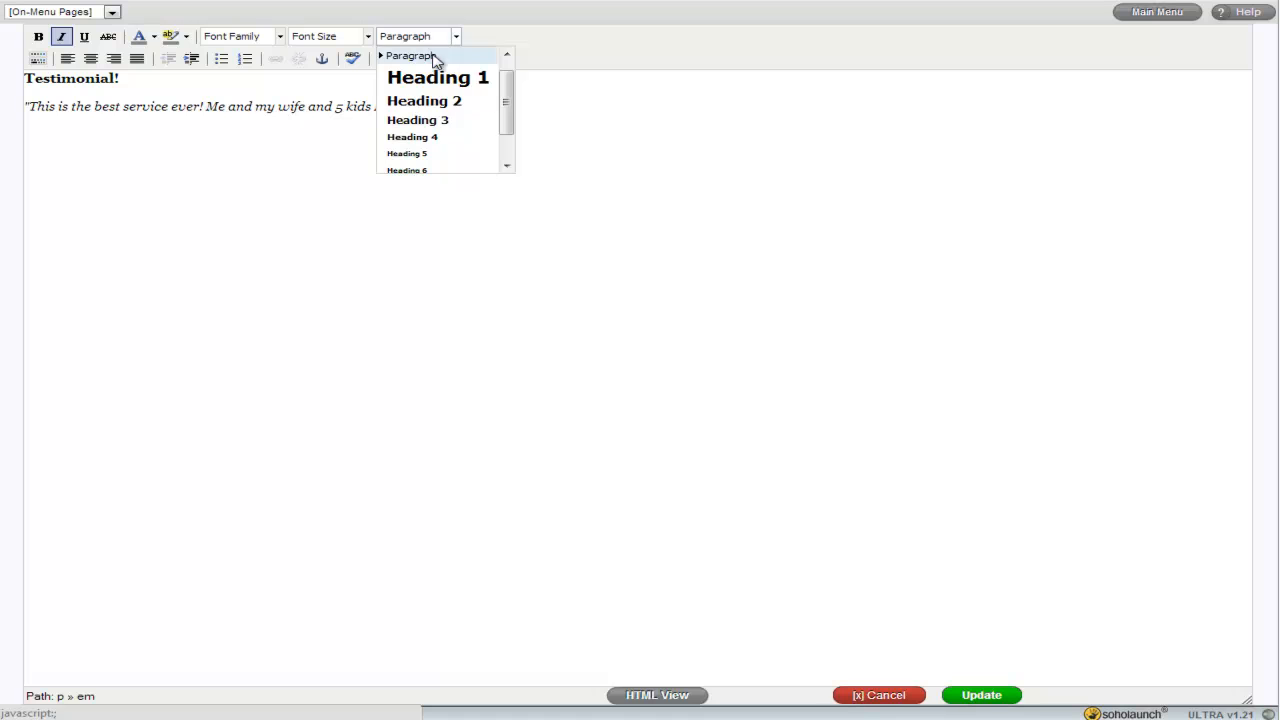
{"action": "left_click", "coordinate": [510, 53]}
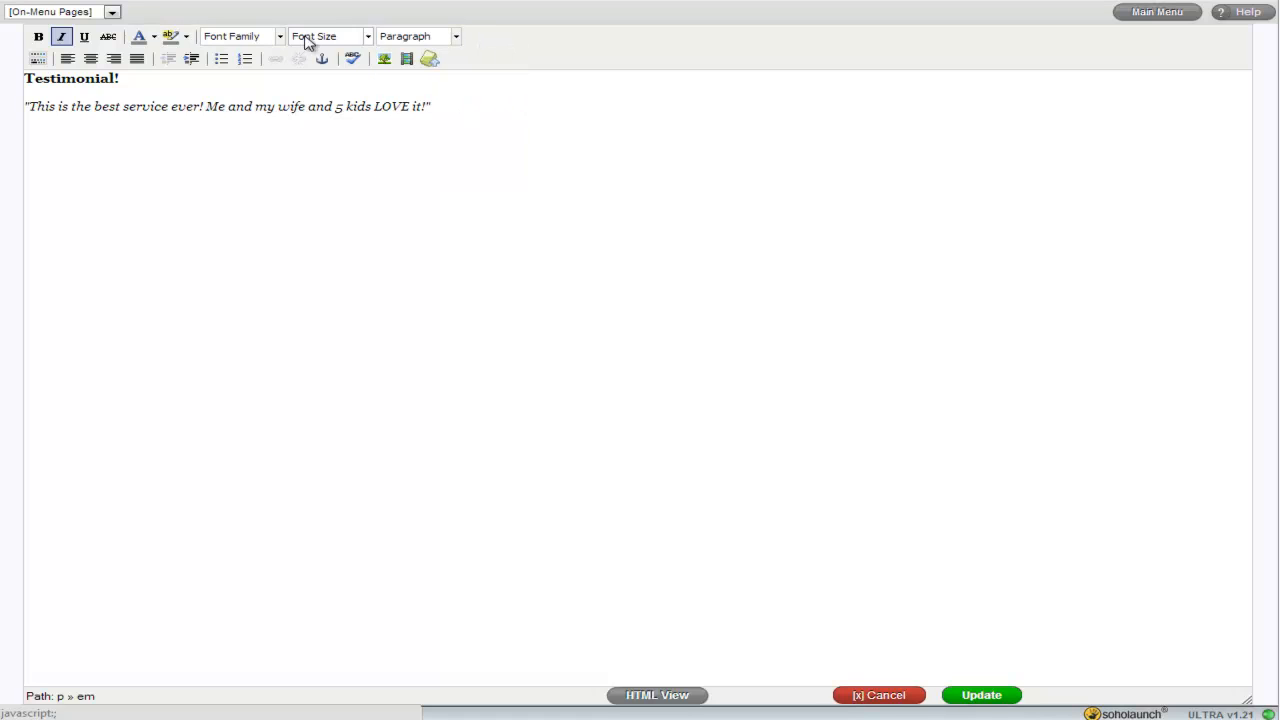
{"action": "left_click", "coordinate": [212, 89]}
{"action": "left_click", "coordinate": [446, 106]}
{"action": "left_click", "coordinate": [970, 697]}
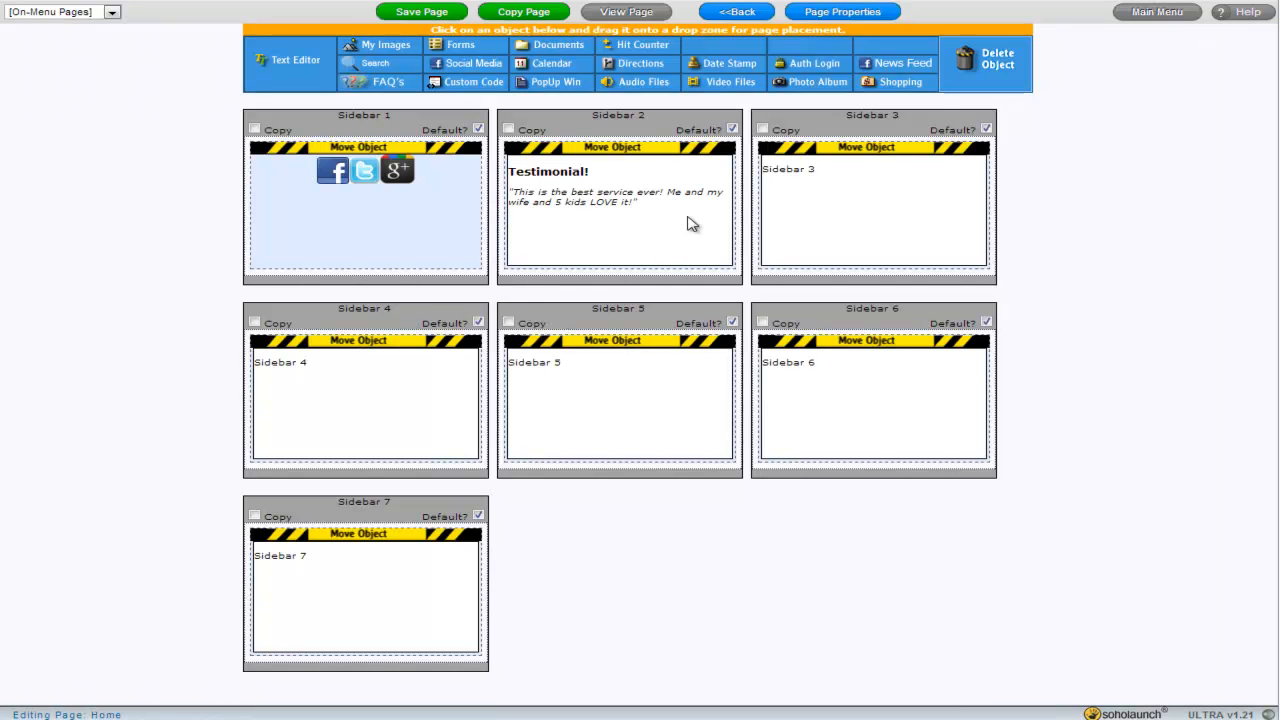
Replace Sidebar 3's text with an "Events!" line and a second line reading "Check out our schedule of events in our Calendar!"
{"action": "left_click", "coordinate": [847, 205]}
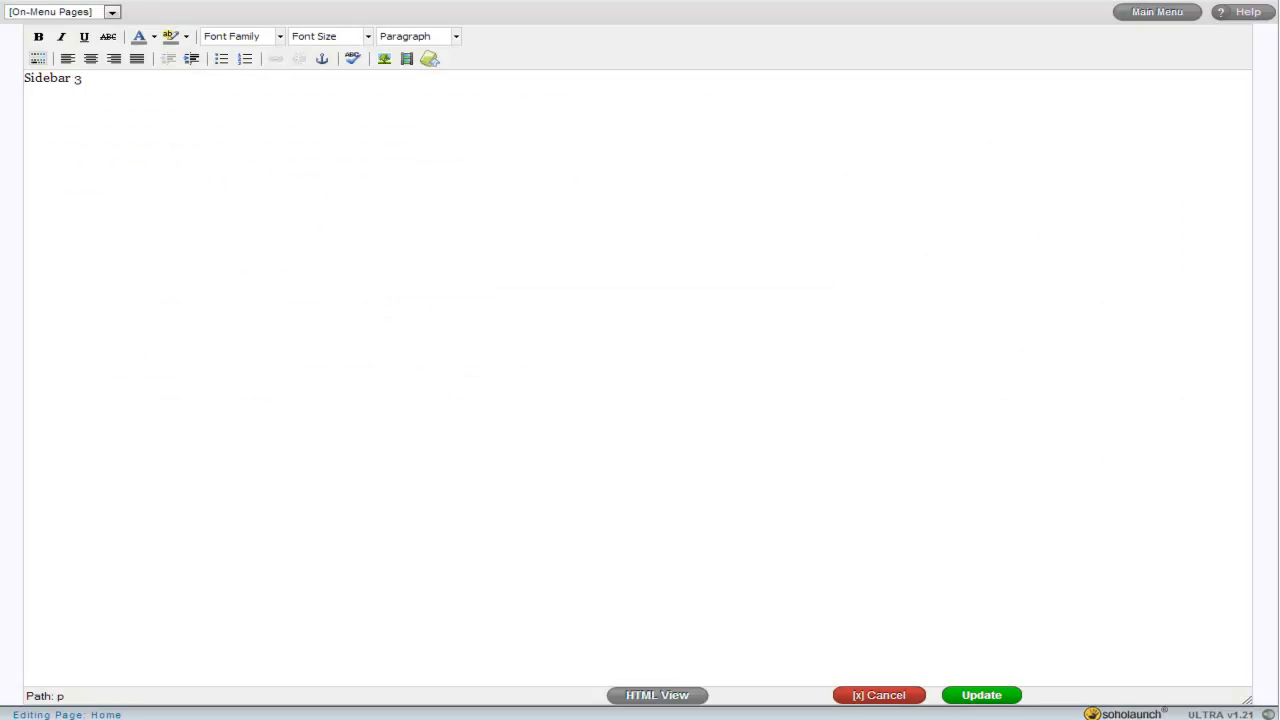
{"action": "key", "text": "ctrl+a"}
{"action": "type", "text": "Events!"}
{"action": "key", "text": "Return"}
{"action": "type", "text": "Check out our sc"}
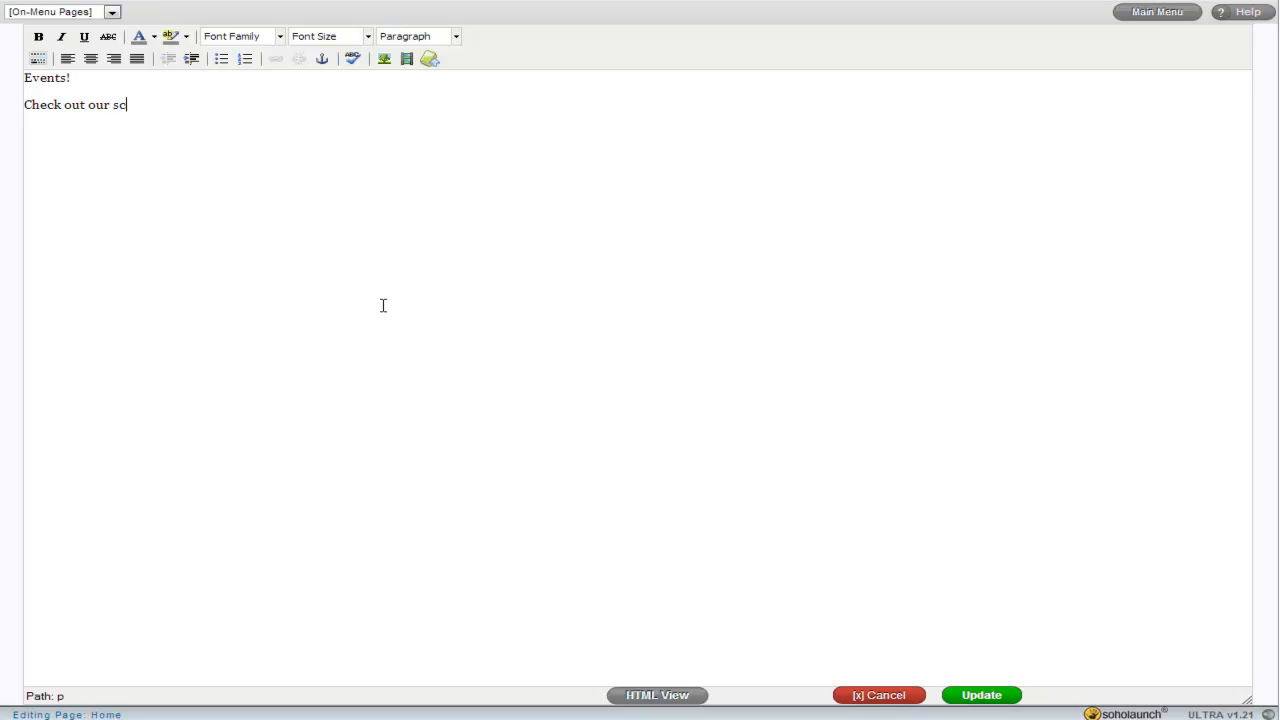
{"action": "type", "text": "hedule of events in our Calendar!"}
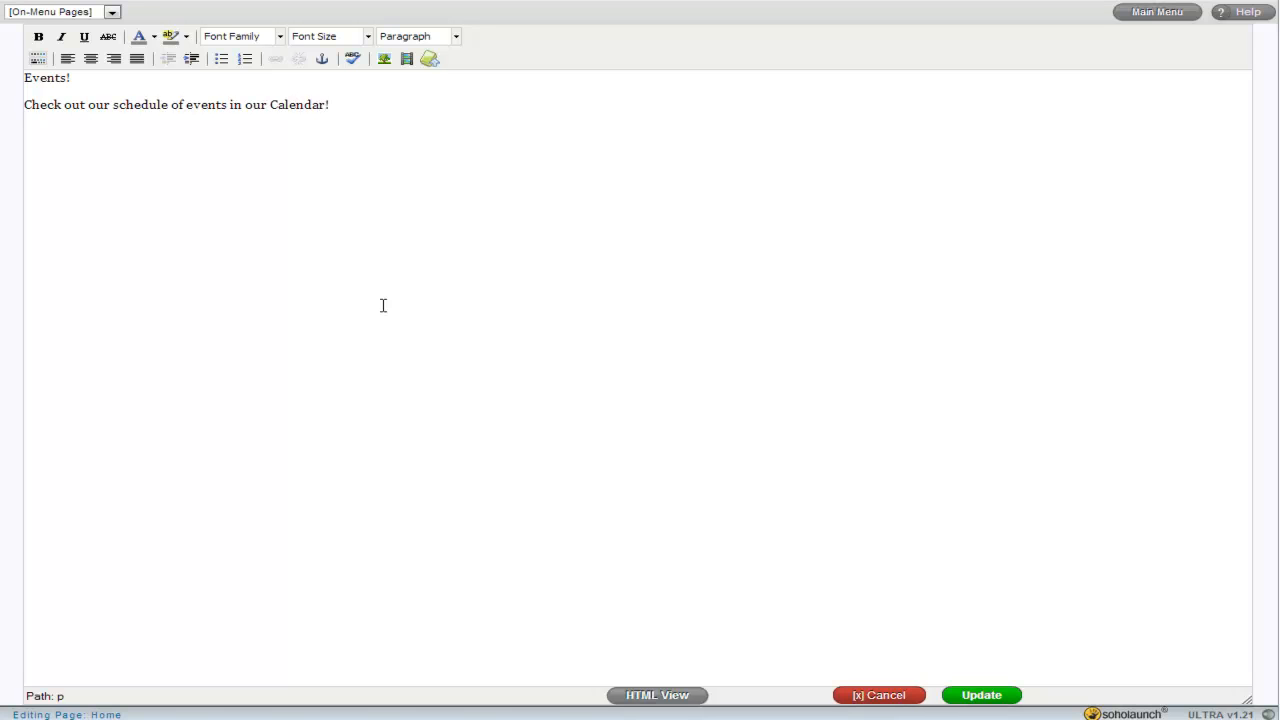
Link the words "our Calendar" to the site's Calendar page
{"action": "key", "text": "ctrl+shift+Left"}
{"action": "key", "text": "ctrl+shift+Left"}
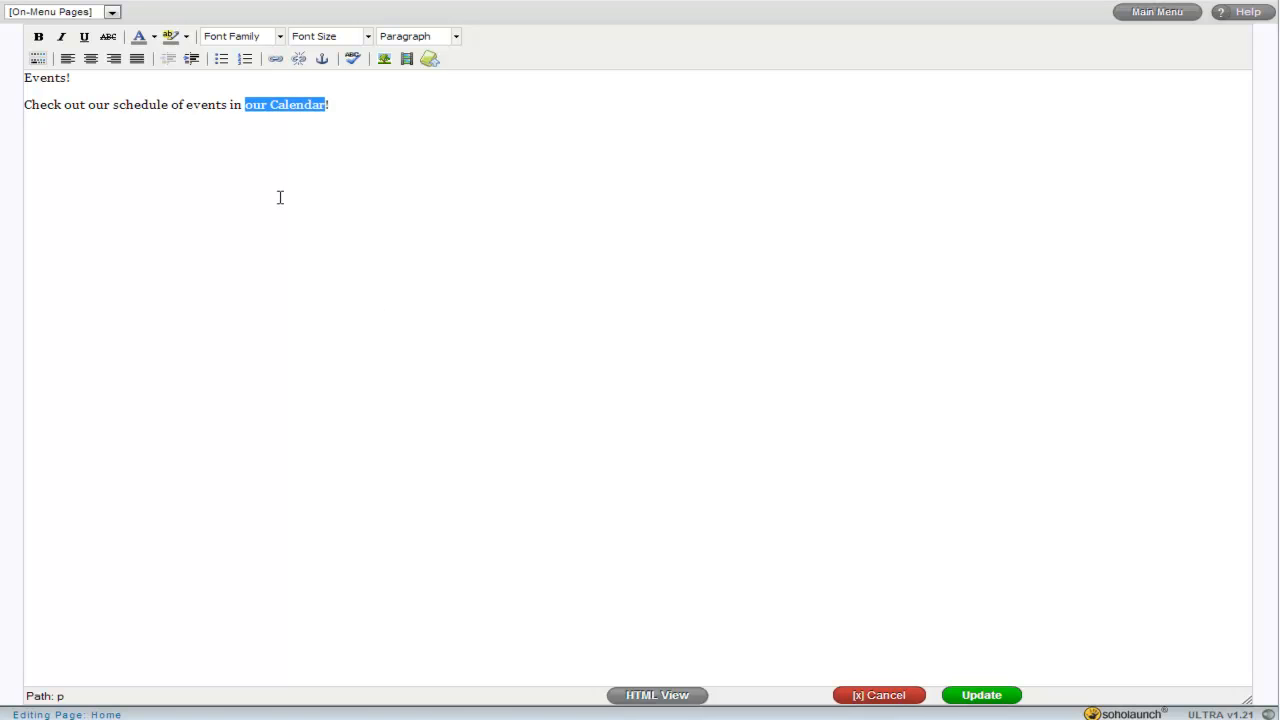
{"action": "left_click", "coordinate": [276, 60]}
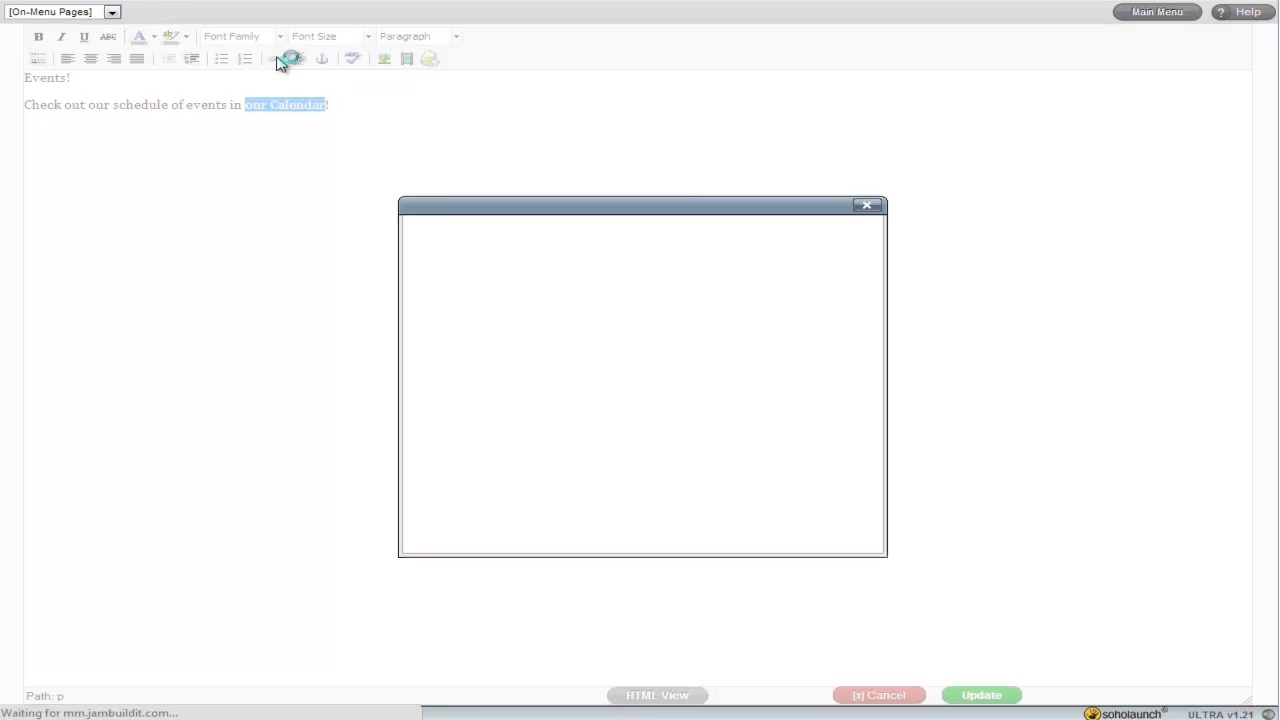
{"action": "left_click", "coordinate": [757, 286]}
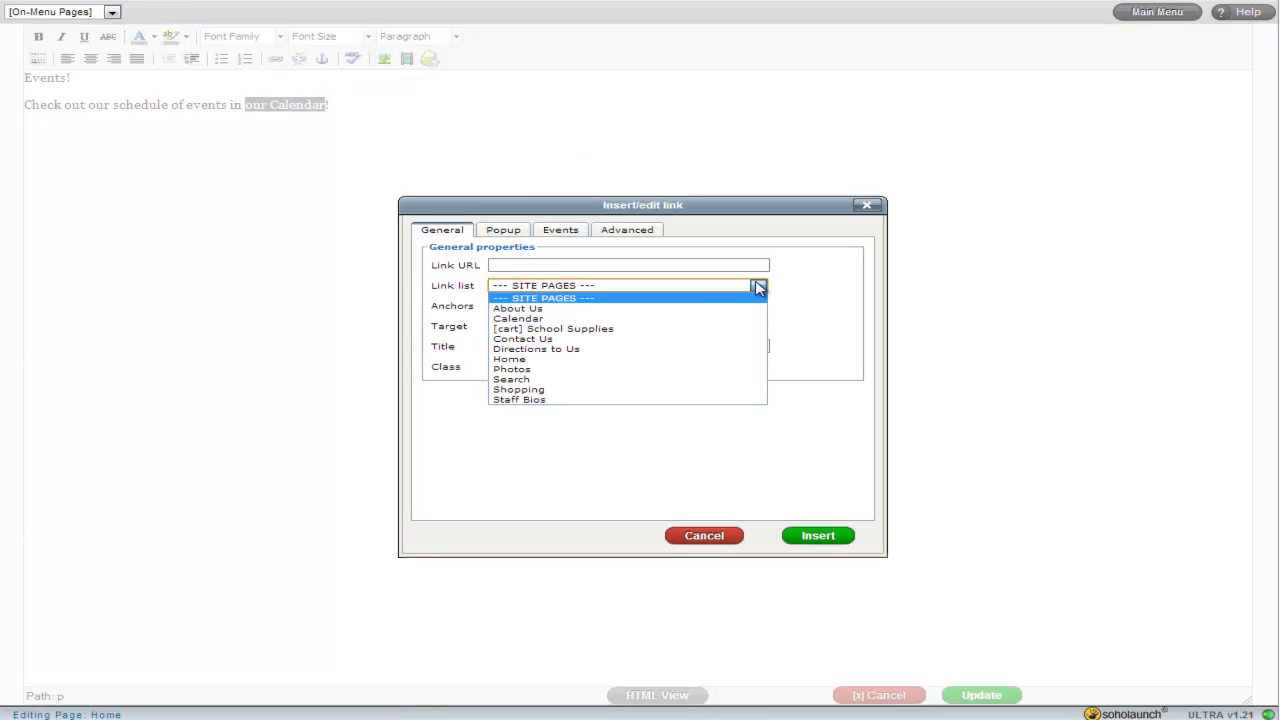
{"action": "left_click", "coordinate": [697, 318]}
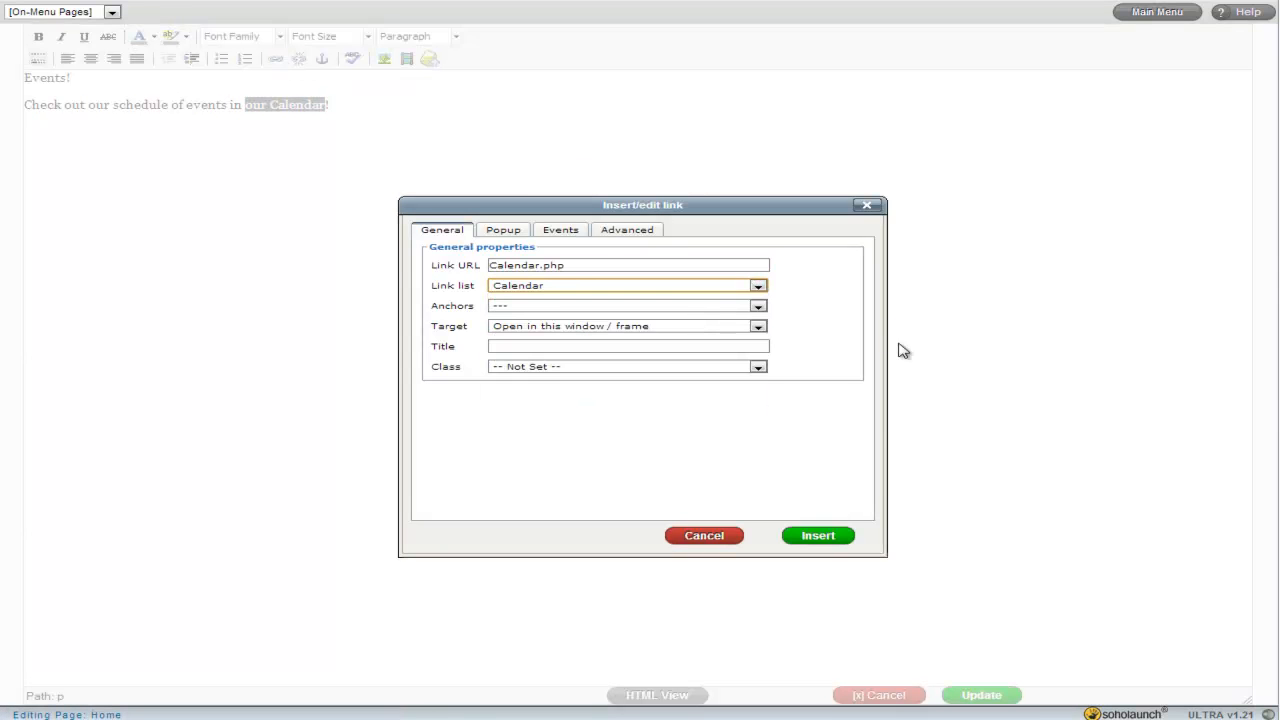
{"action": "left_click", "coordinate": [818, 537]}
Format the "Events!" line as Heading 3, then update Sidebar 3 and save the page
{"action": "left_click", "coordinate": [171, 84]}
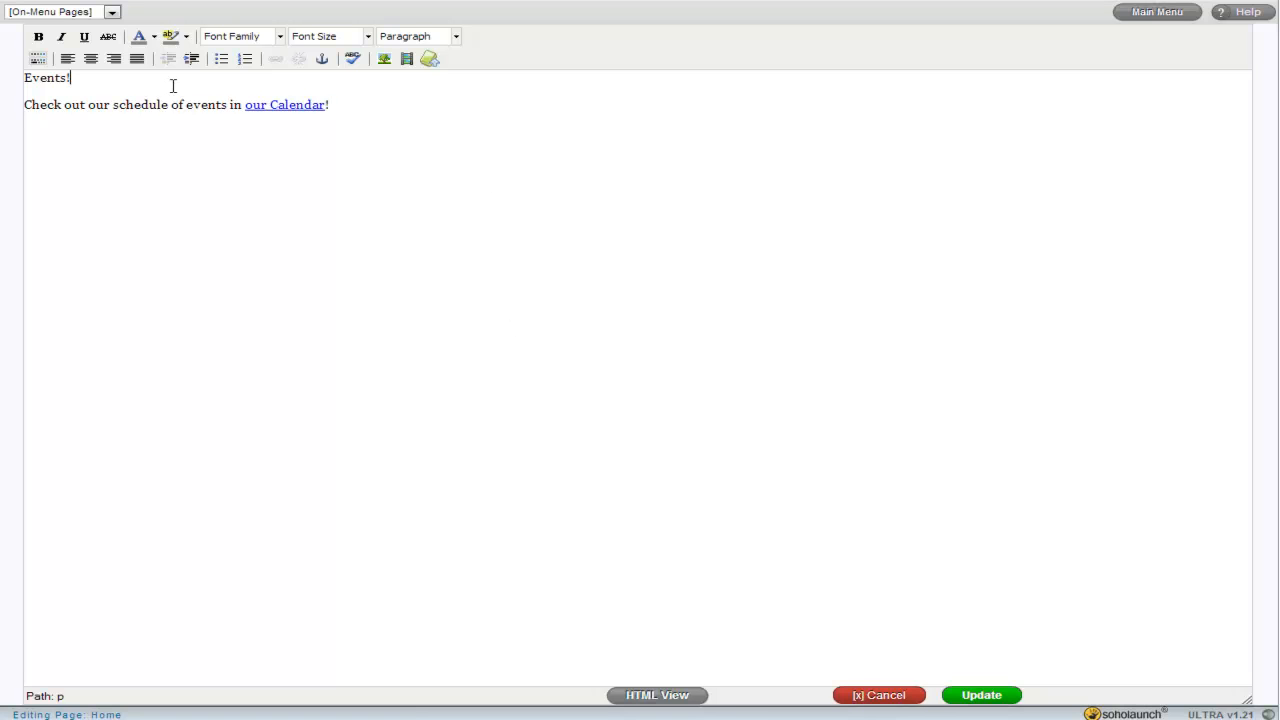
{"action": "key", "text": "shift+Home"}
{"action": "left_click", "coordinate": [455, 38]}
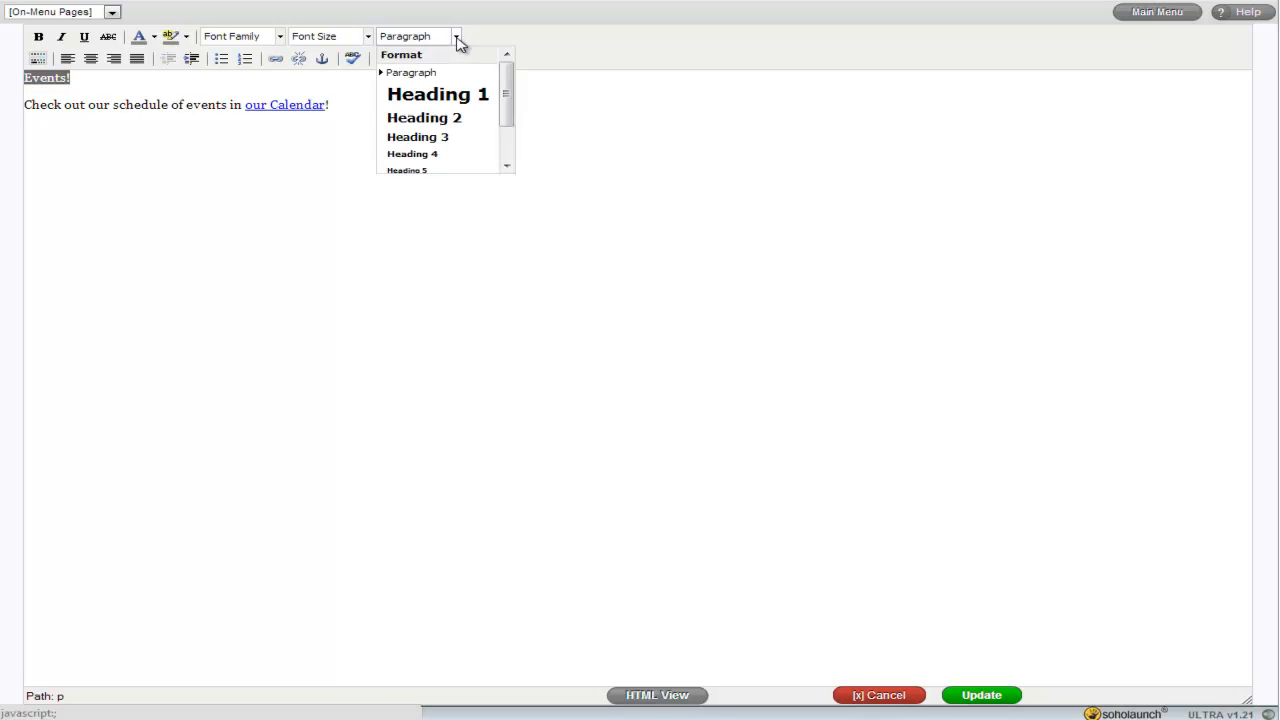
{"action": "left_click", "coordinate": [437, 136]}
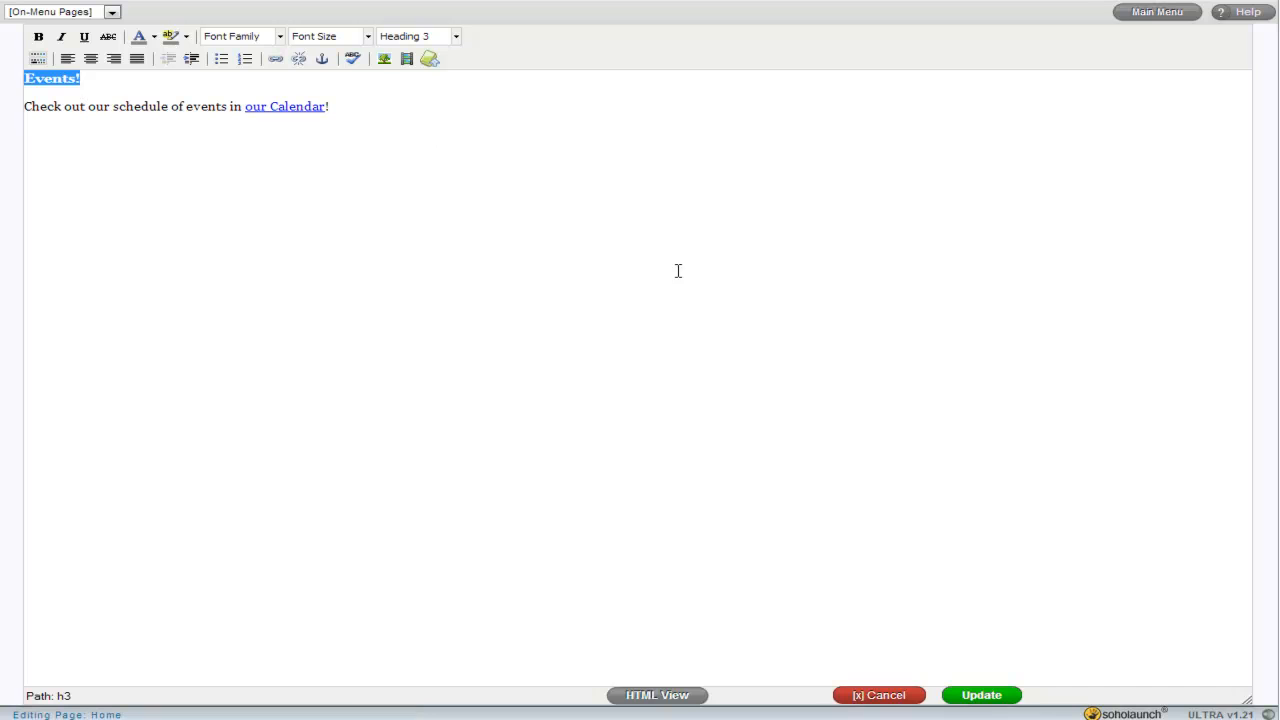
{"action": "left_click", "coordinate": [981, 695]}
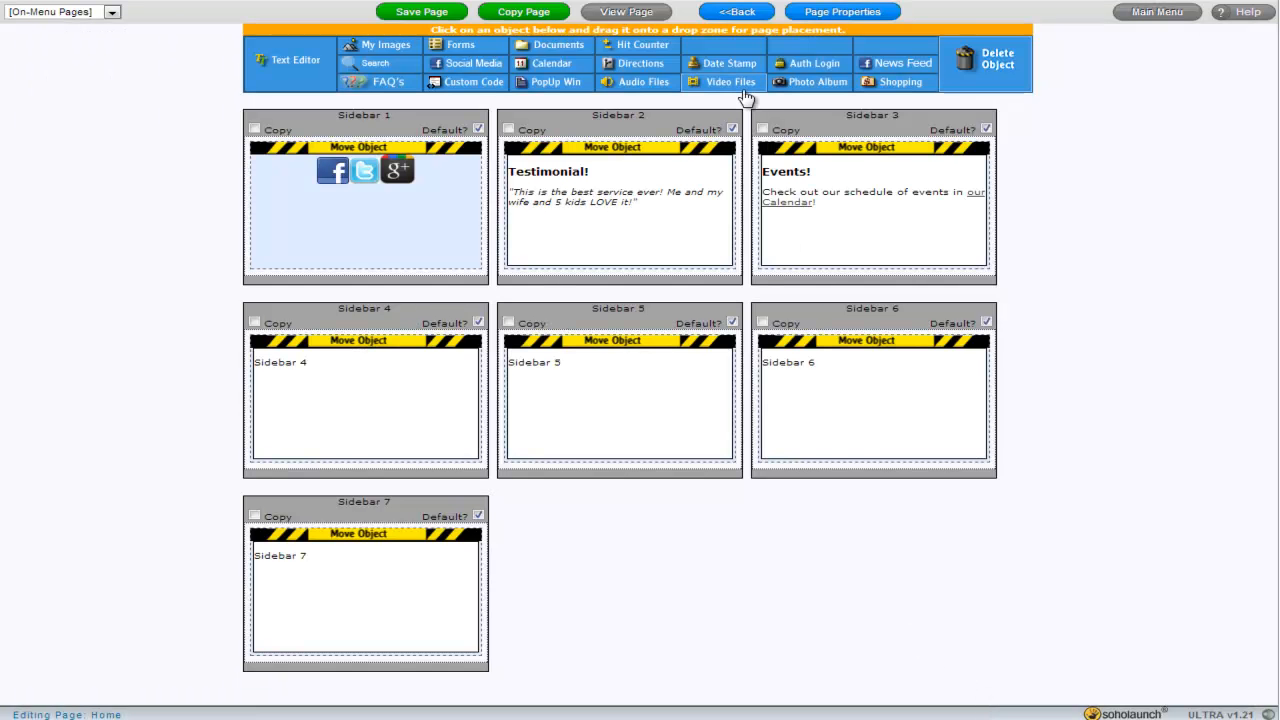
{"action": "left_click", "coordinate": [424, 16]}
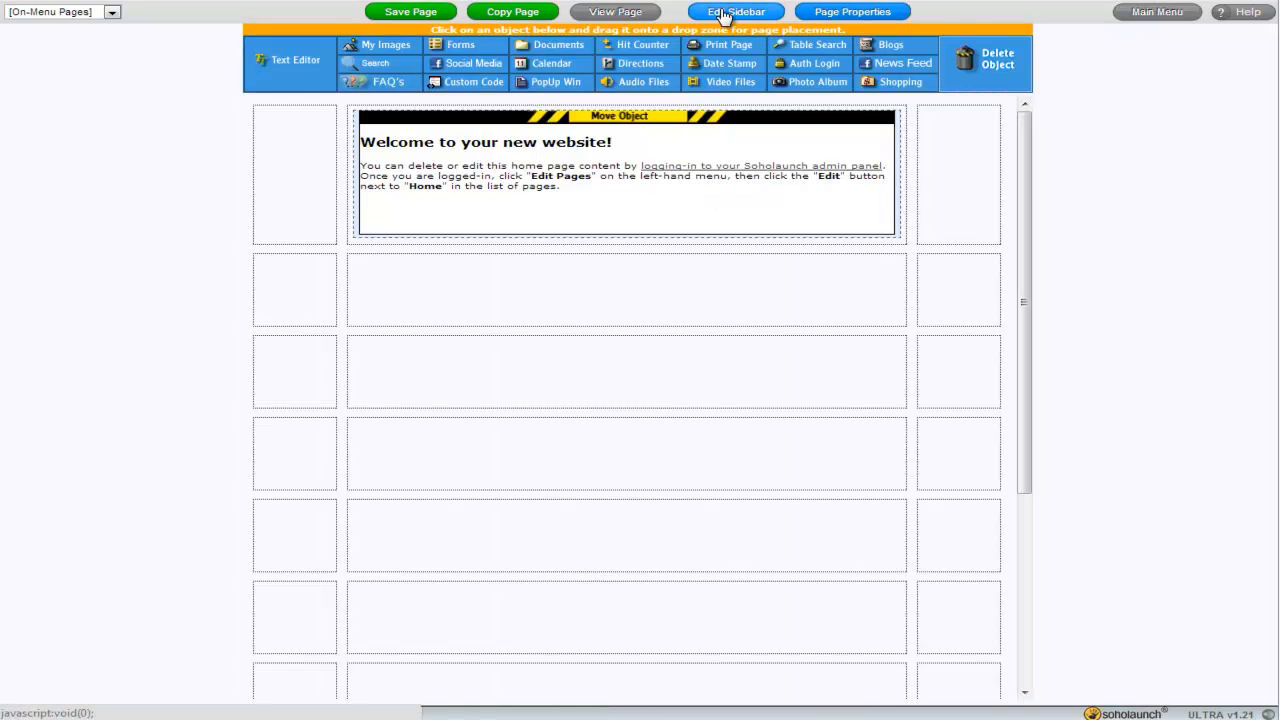
Replace Sidebar 4's text with a "News!" line and a second line reading "We just announced a crazy-huge partnership! Details here."
{"action": "left_click", "coordinate": [724, 16]}
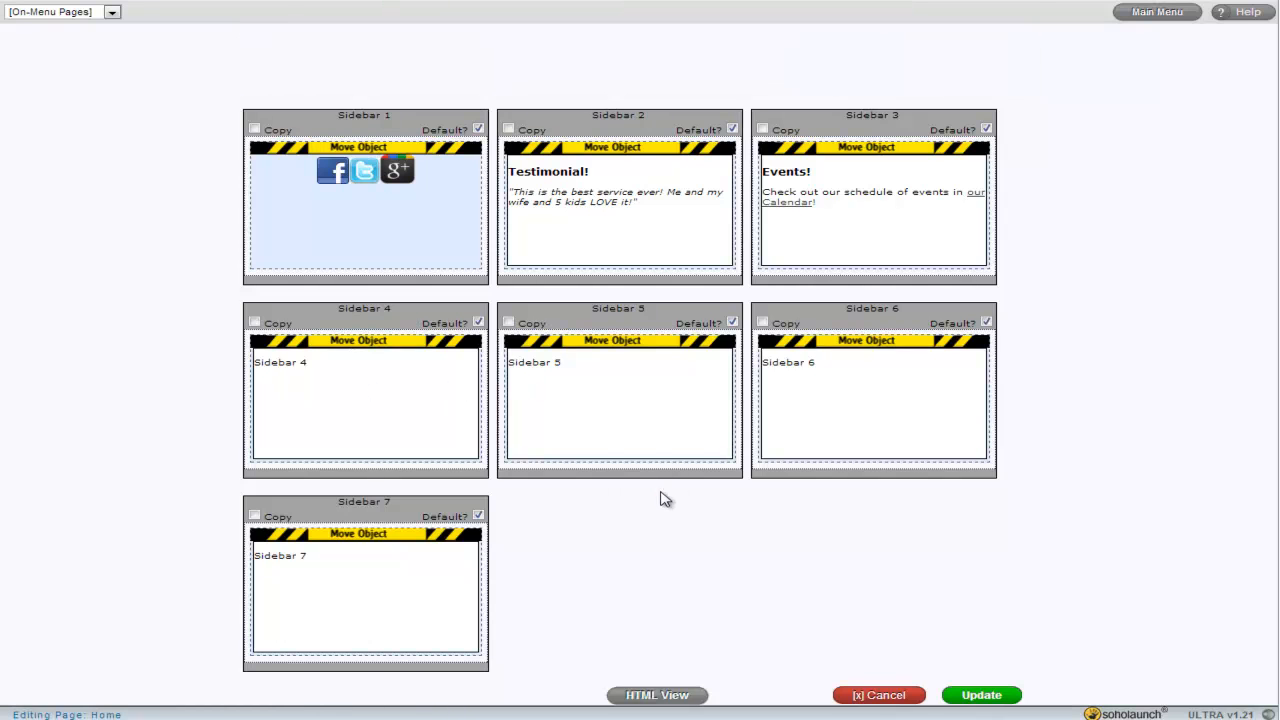
{"action": "key", "text": "ctrl+a"}
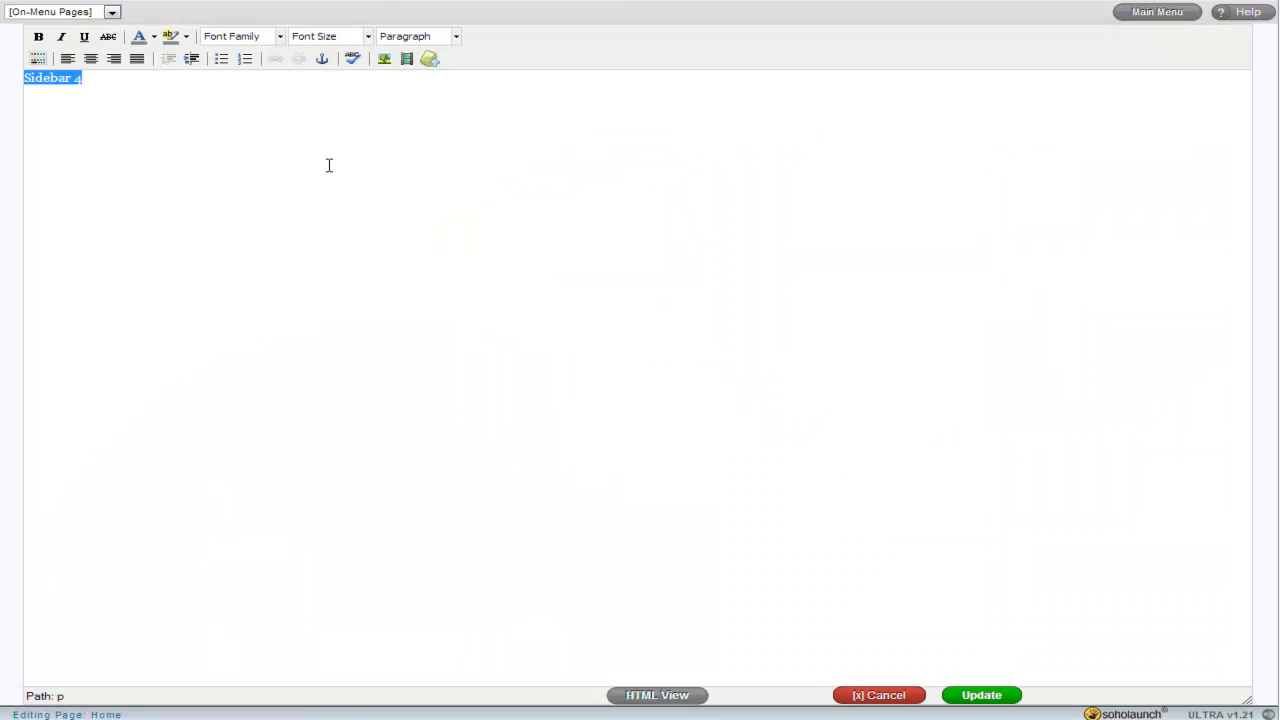
{"action": "key", "text": "alt+Tab"}
{"action": "left_click", "coordinate": [414, 157]}
{"action": "key", "text": "ctrl+a"}
{"action": "type", "text": "News! "}
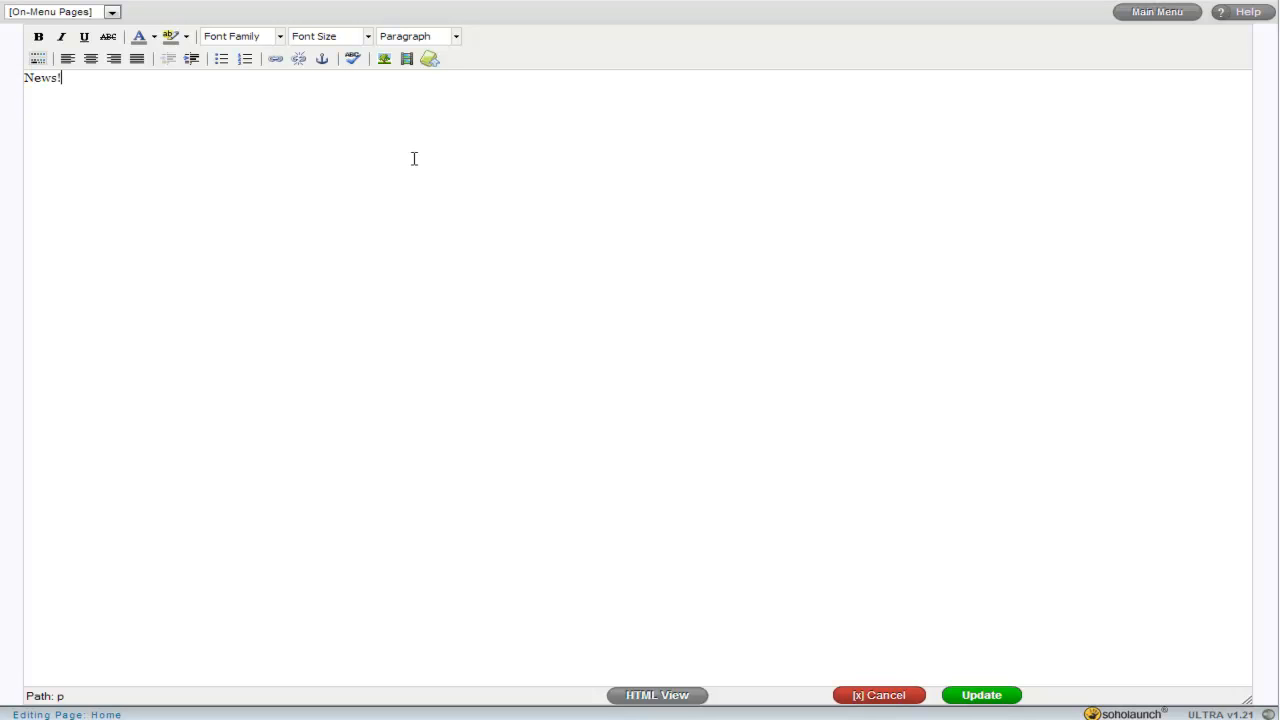
{"action": "type", "text": "We just anno"}
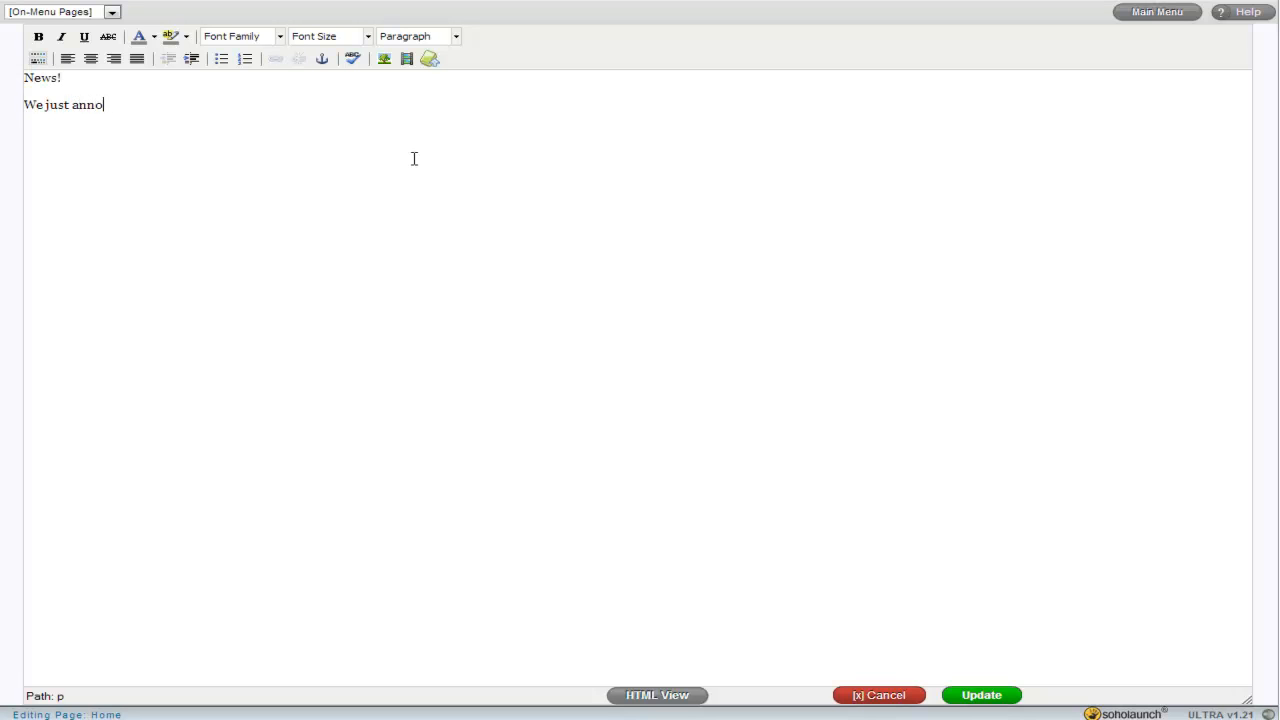
{"action": "type", "text": "unced a crazy-huge partnership! D"}
{"action": "type", "text": "ls here"}
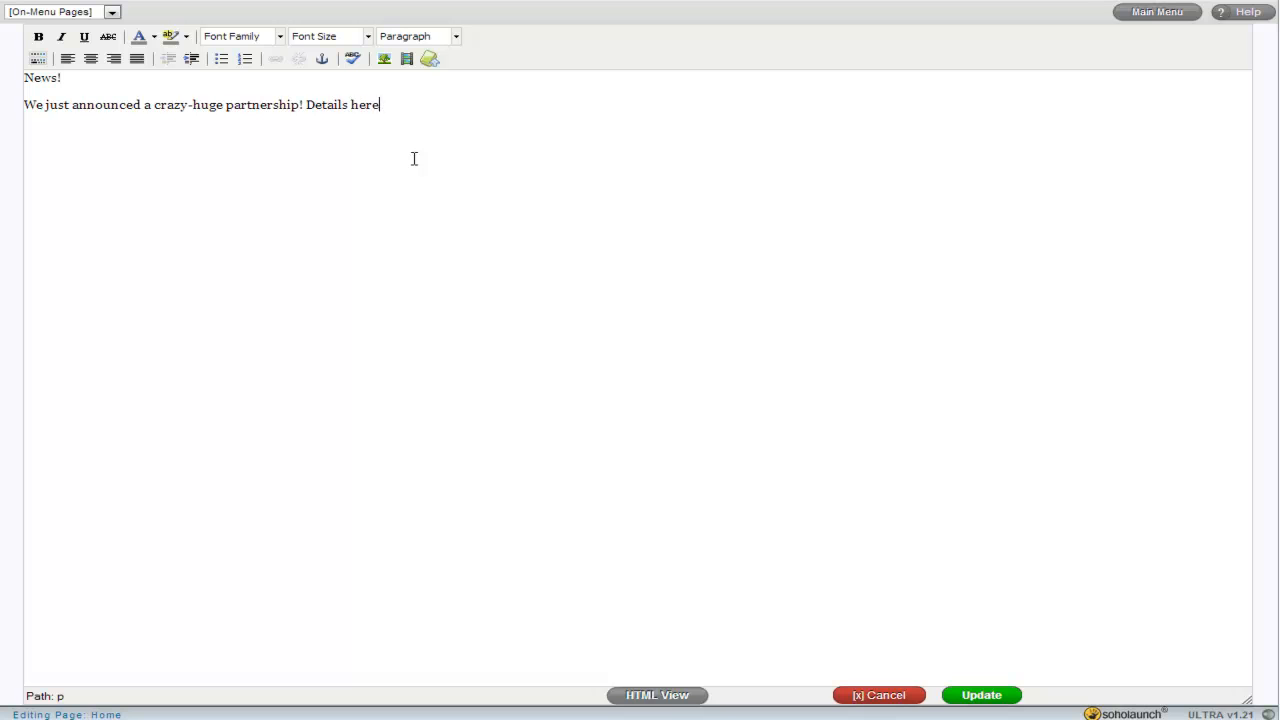
{"action": "key", "text": "ctrl+shift+Left"}
{"action": "key", "text": "ctrl+shift+Left"}
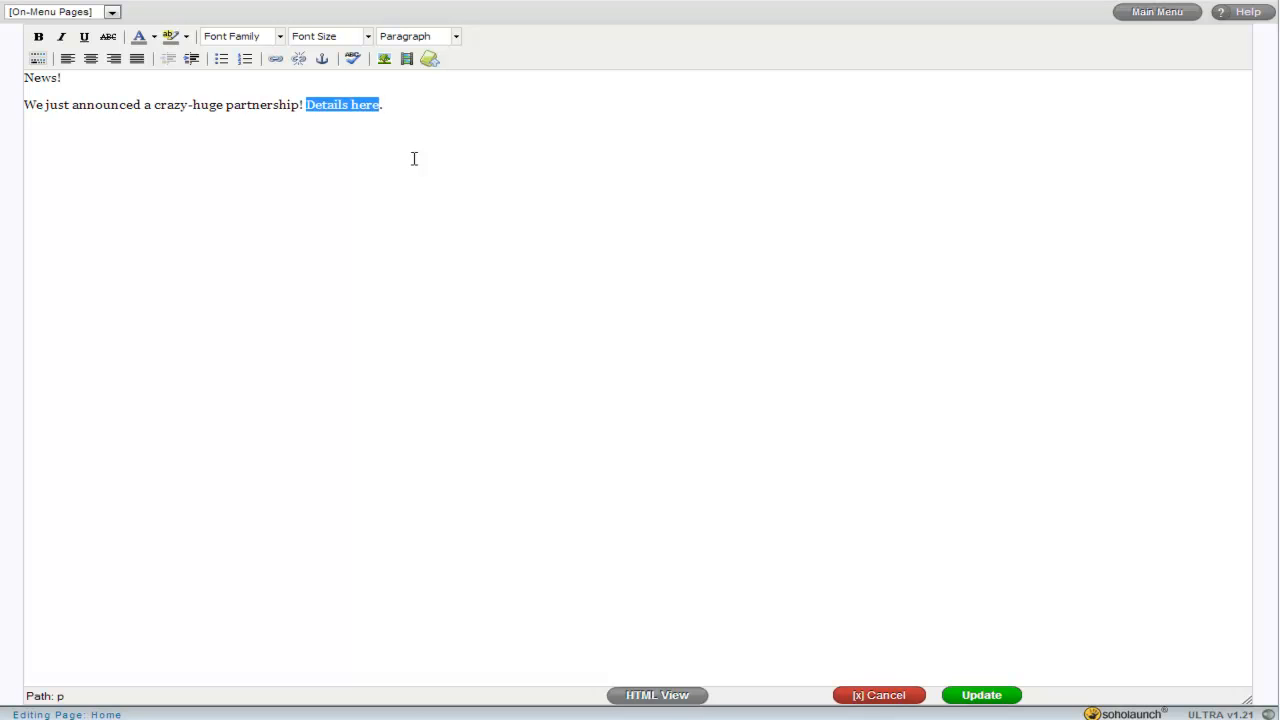
{"action": "left_click", "coordinate": [275, 58]}
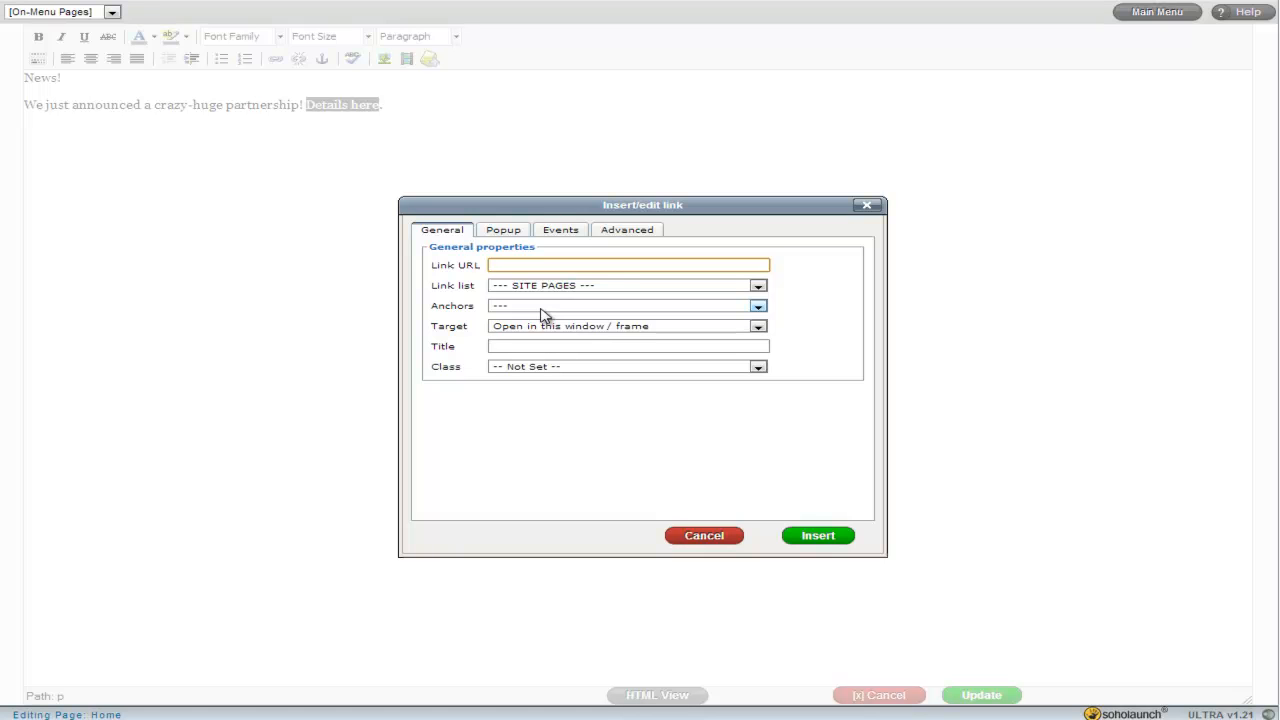
{"action": "type", "text": "http://prwebs.com"}
{"action": "left_click", "coordinate": [538, 345]}
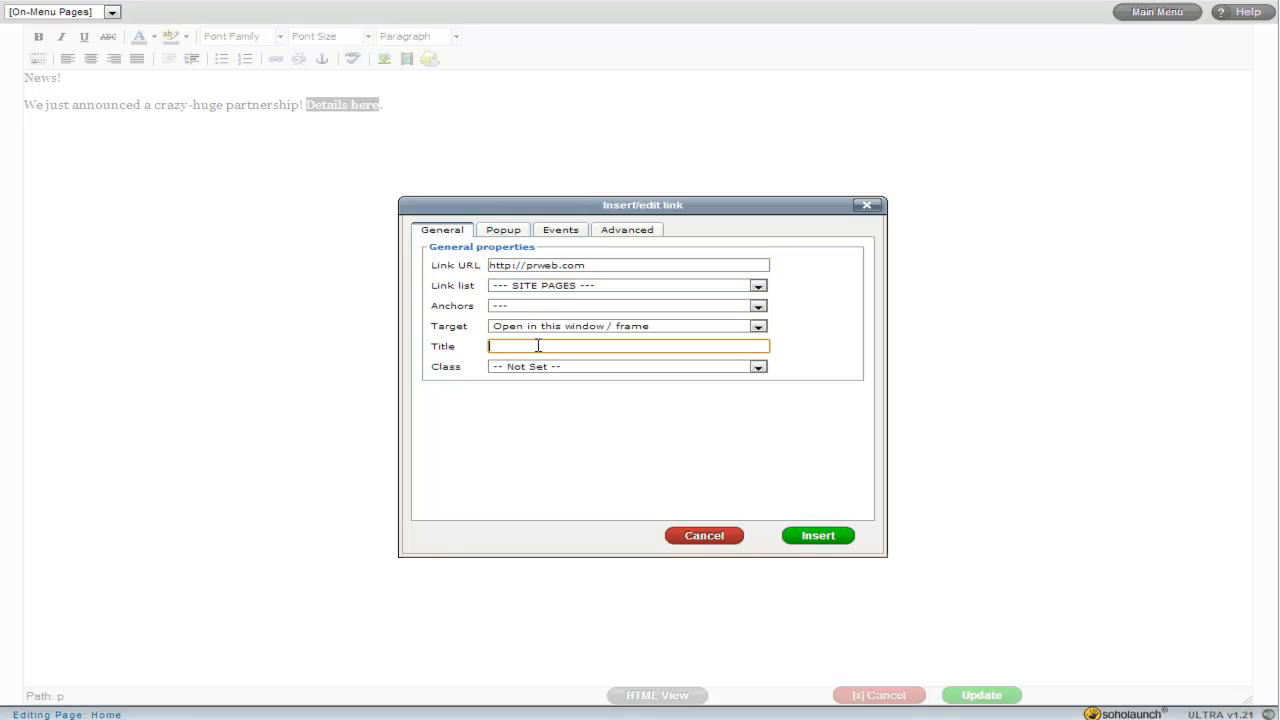
{"action": "type", "text": "PR Web"}
{"action": "type", "text": "for Press RE"}
{"action": "type", "text": "leases)"}
{"action": "left_click", "coordinate": [538, 346]}
{"action": "type", "text": "("}
{"action": "left_click", "coordinate": [697, 346]}
{"action": "left_click", "coordinate": [820, 541]}
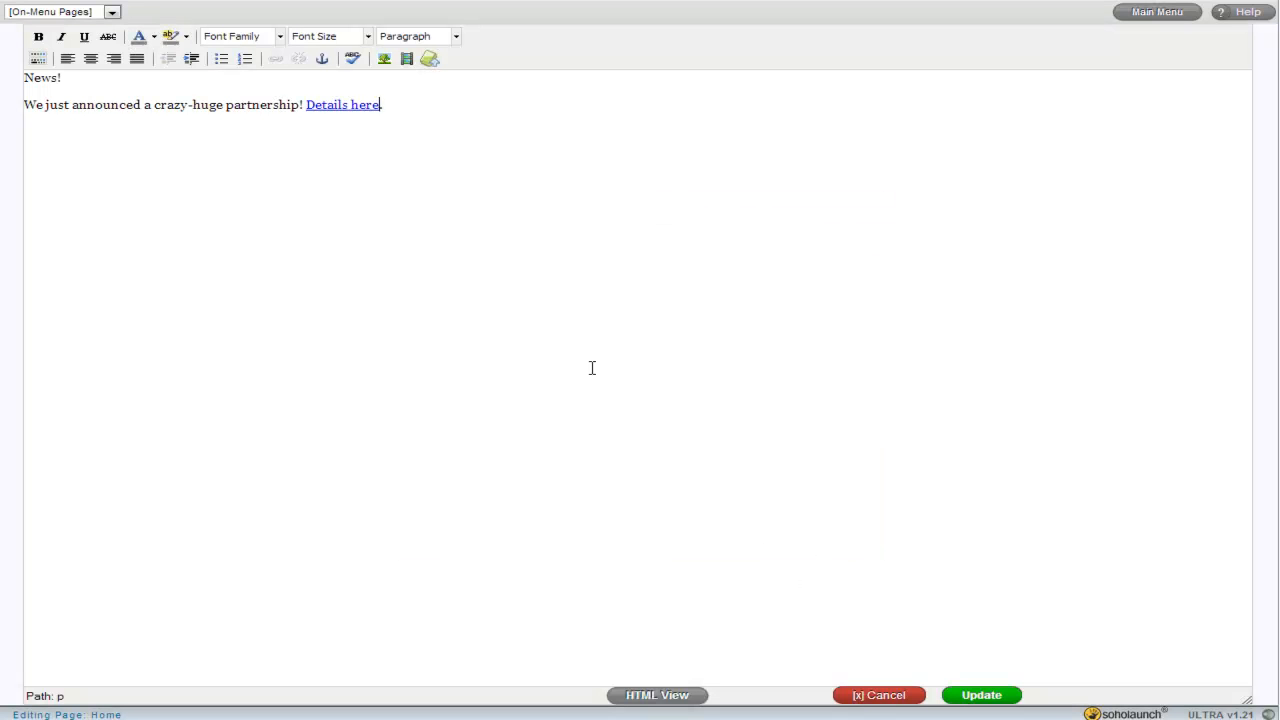
Format the "News!" line as Heading 3, then update Sidebar 4 and save the page
{"action": "left_click", "coordinate": [81, 80]}
{"action": "double_click", "coordinate": [81, 80]}
{"action": "left_click", "coordinate": [457, 37]}
{"action": "scroll", "coordinate": [490, 85], "scroll_direction": "down", "scroll_amount": 2}
{"action": "left_click", "coordinate": [455, 115]}
{"action": "left_click", "coordinate": [104, 107]}
{"action": "left_click", "coordinate": [1000, 698]}
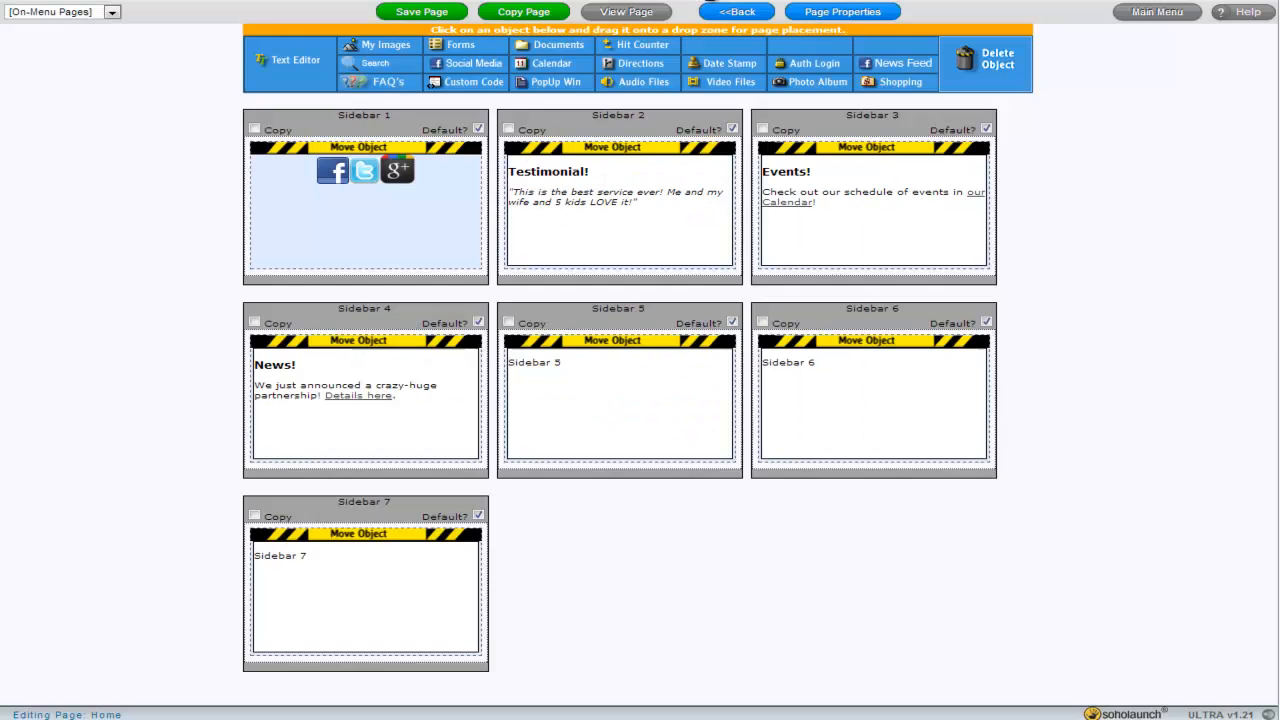
{"action": "left_click", "coordinate": [445, 12]}
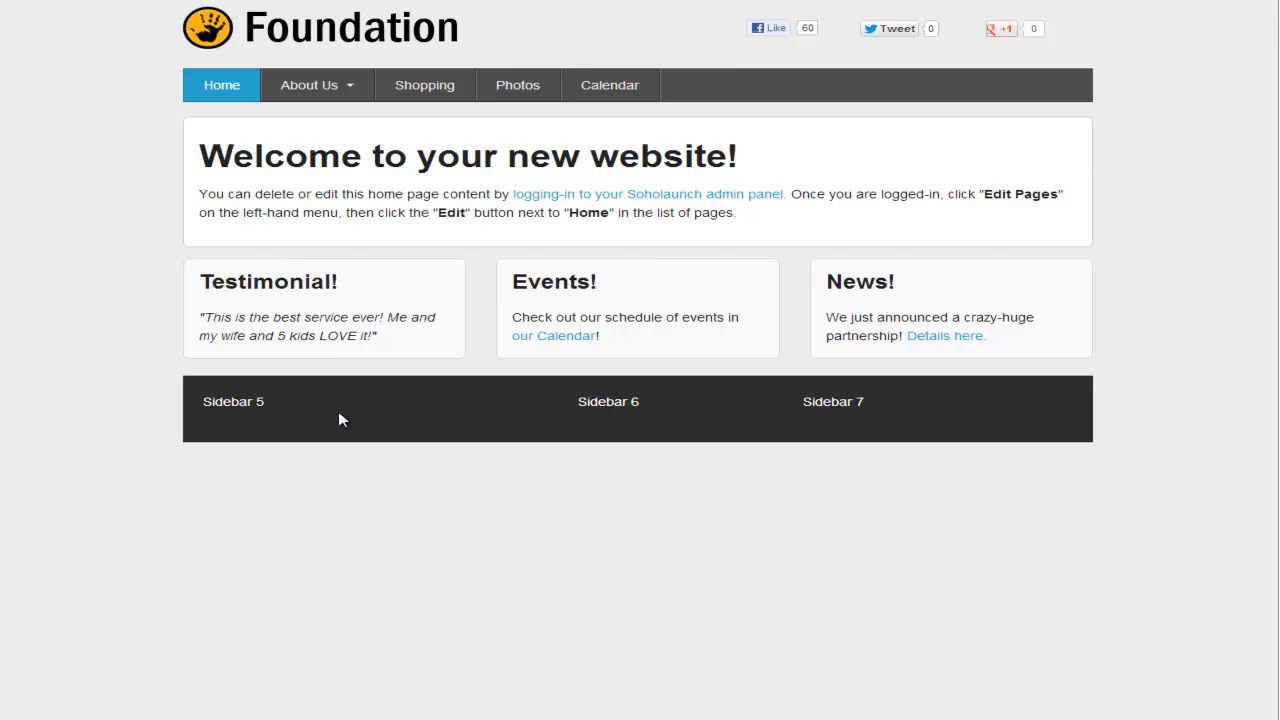
Examine where Sidebars 5, 6 and 7 are placed in the dark footer of the published Home page
{"action": "left_click_drag", "start_coordinate": [211, 404], "coordinate": [286, 410]}
{"action": "left_click", "coordinate": [286, 410]}
{"action": "left_click_drag", "start_coordinate": [577, 403], "coordinate": [643, 403]}
{"action": "left_click", "coordinate": [797, 403]}
{"action": "mouse_move", "coordinate": [823, 401]}
{"action": "left_mouse_down"}
{"action": "mouse_move", "coordinate": [902, 399]}
{"action": "mouse_move", "coordinate": [807, 408]}
{"action": "left_mouse_up"}
{"action": "left_click", "coordinate": [807, 408]}
{"action": "left_click_drag", "start_coordinate": [293, 416], "coordinate": [207, 408]}
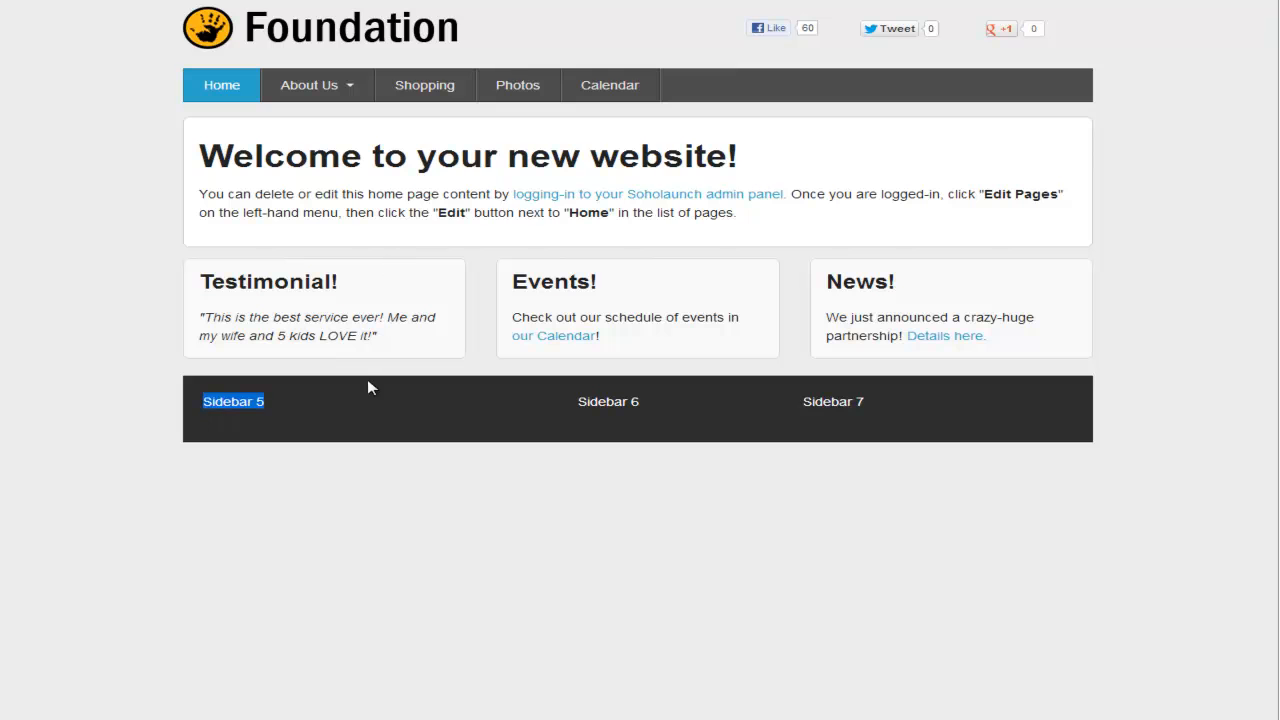
Replace Sidebar 5's text with an "About Us" line and a paragraph beginning "Widgets, Inc. is a high-volume 3D-Printing shop. We were founded in 2012"
{"action": "left_click", "coordinate": [527, 165]}
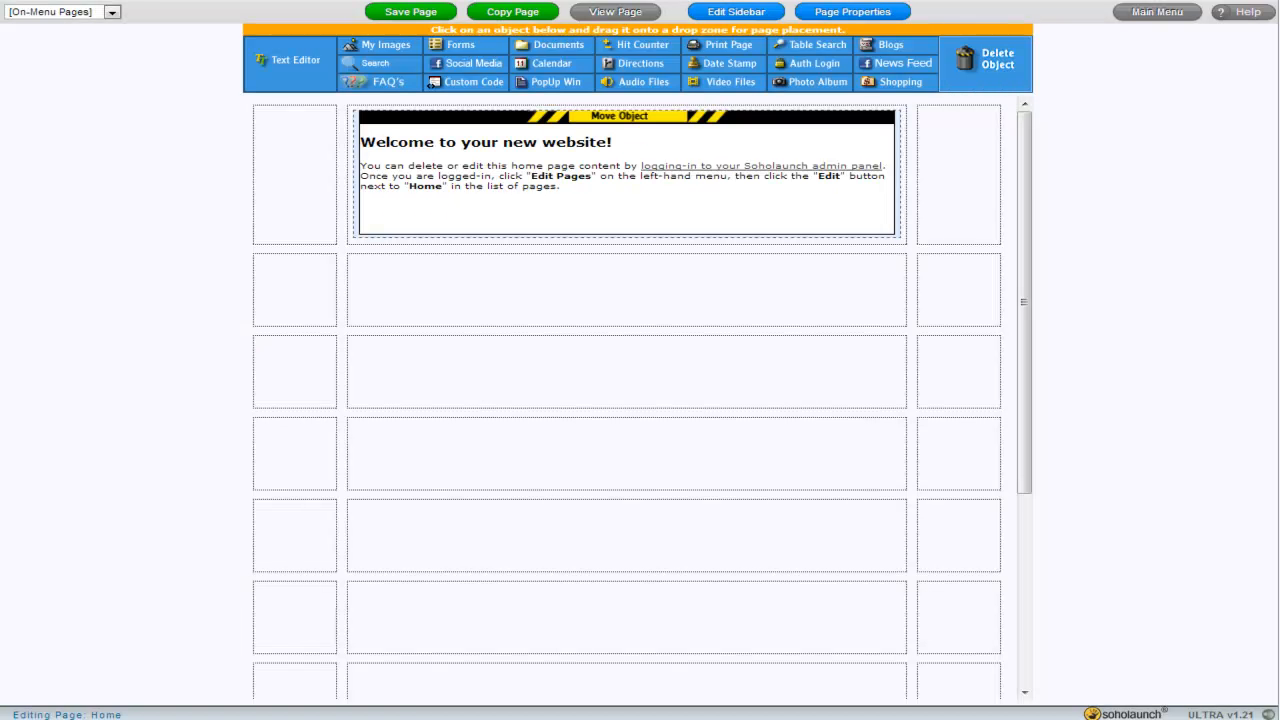
{"action": "left_click", "coordinate": [734, 14]}
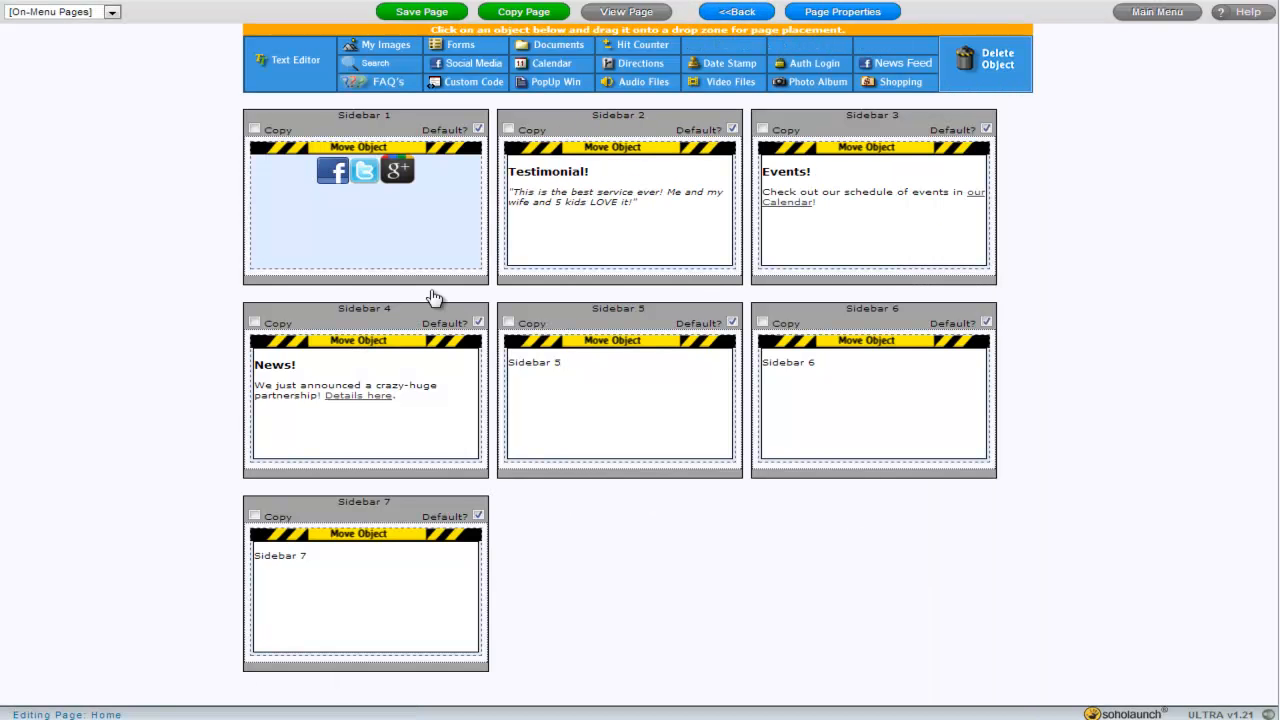
{"action": "left_click", "coordinate": [629, 388]}
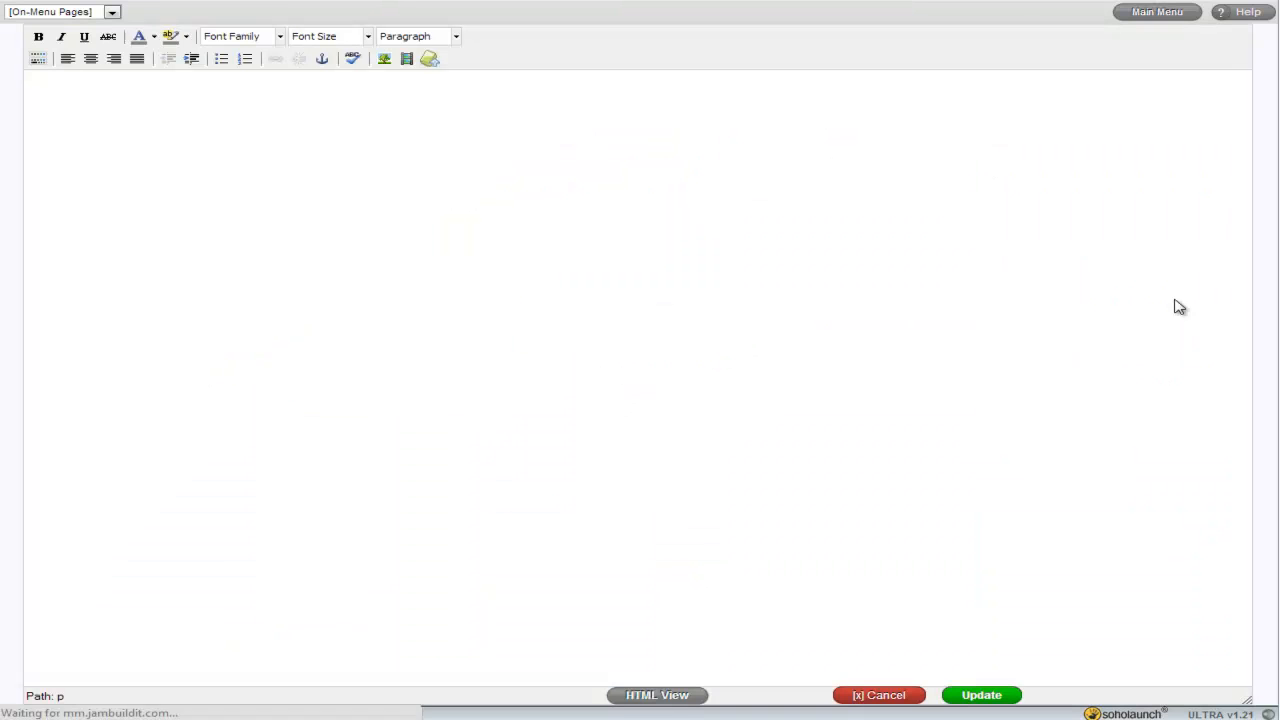
{"action": "key", "text": "ctrl+a"}
{"action": "type", "text": "About U"}
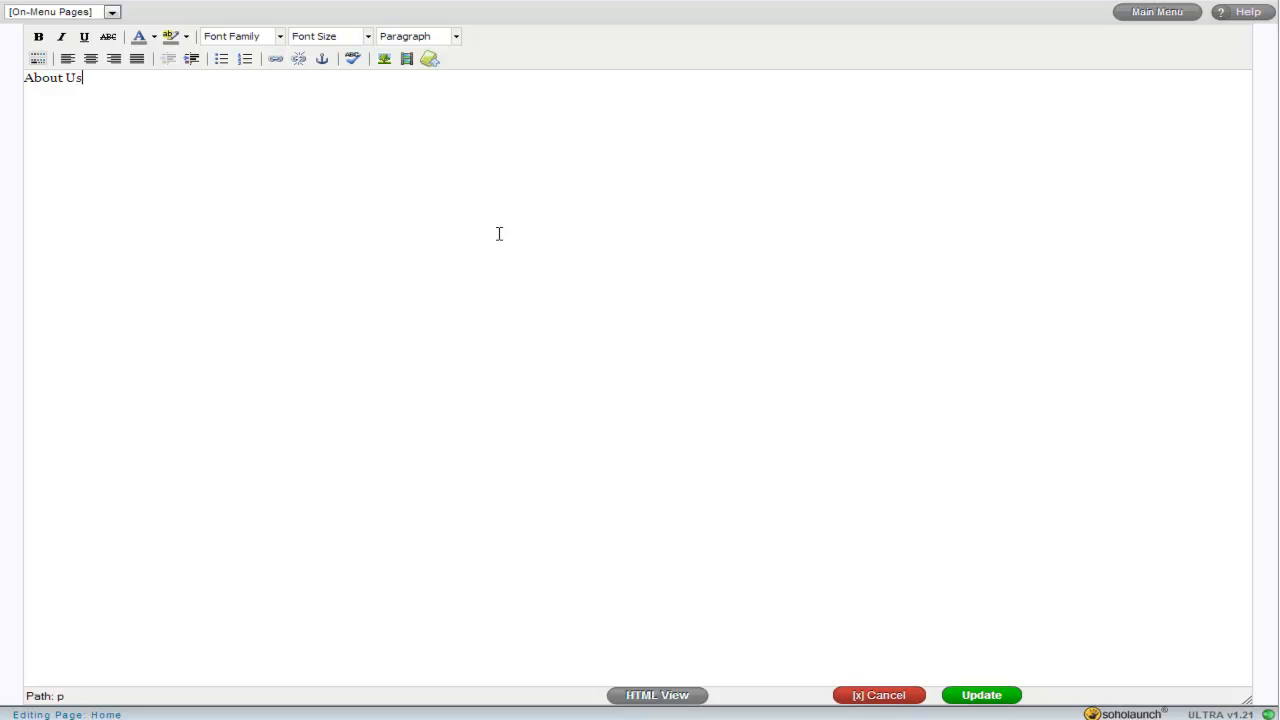
{"action": "type", "text": "s"}
{"action": "key", "text": "Return"}
{"action": "type", "text": "Widgets, Inc. is a high-volume 3D-Printing shop. We were founded in 2012,and pride ourselves on getting your industrial designs to market faster and for less money than would be possible through traditional manufacturing."}
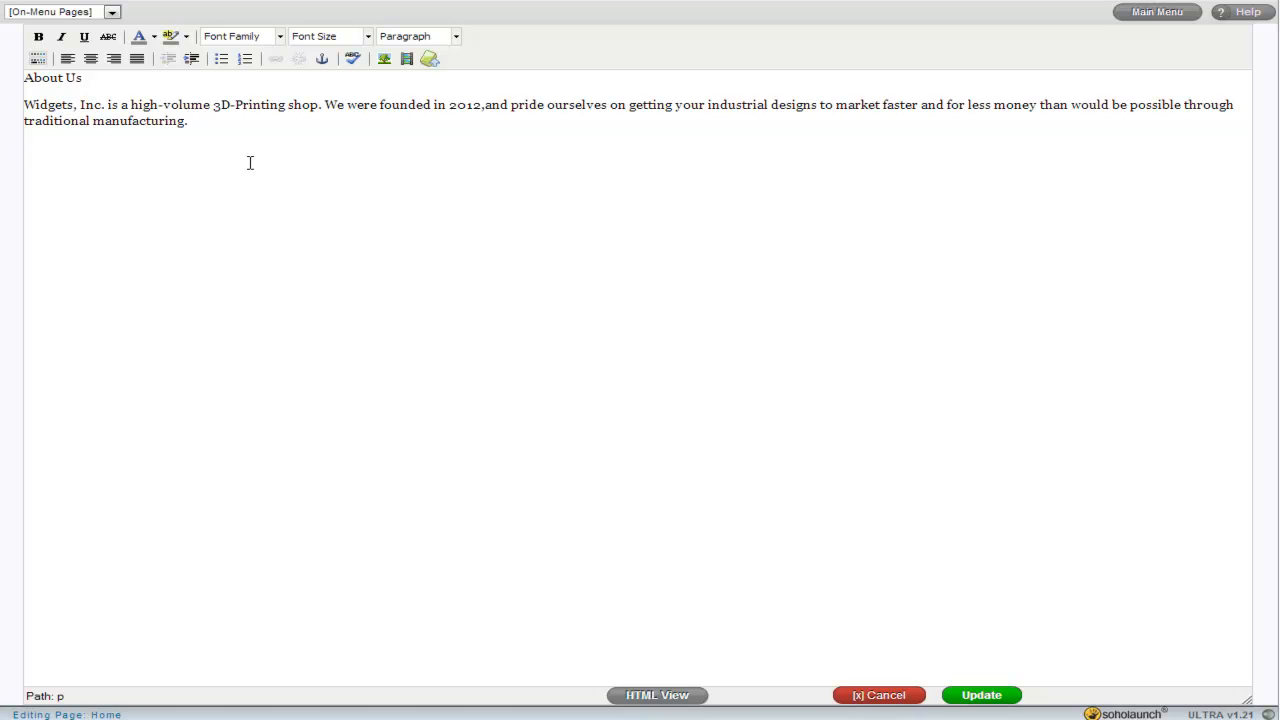
Format the "About Us" line as Heading 3
{"action": "key", "text": "Up"}
{"action": "key", "text": "shift+Home"}
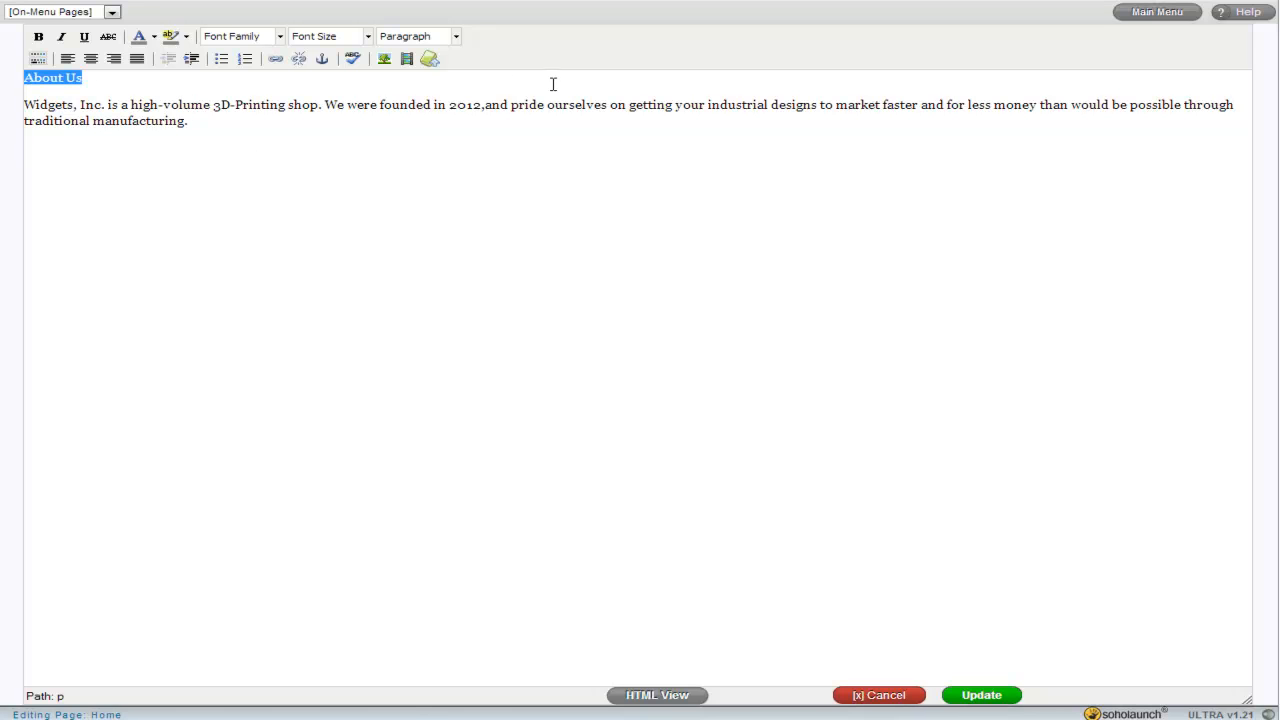
{"action": "left_click", "coordinate": [457, 39]}
{"action": "scroll", "coordinate": [509, 91], "scroll_direction": "down", "scroll_amount": 1}
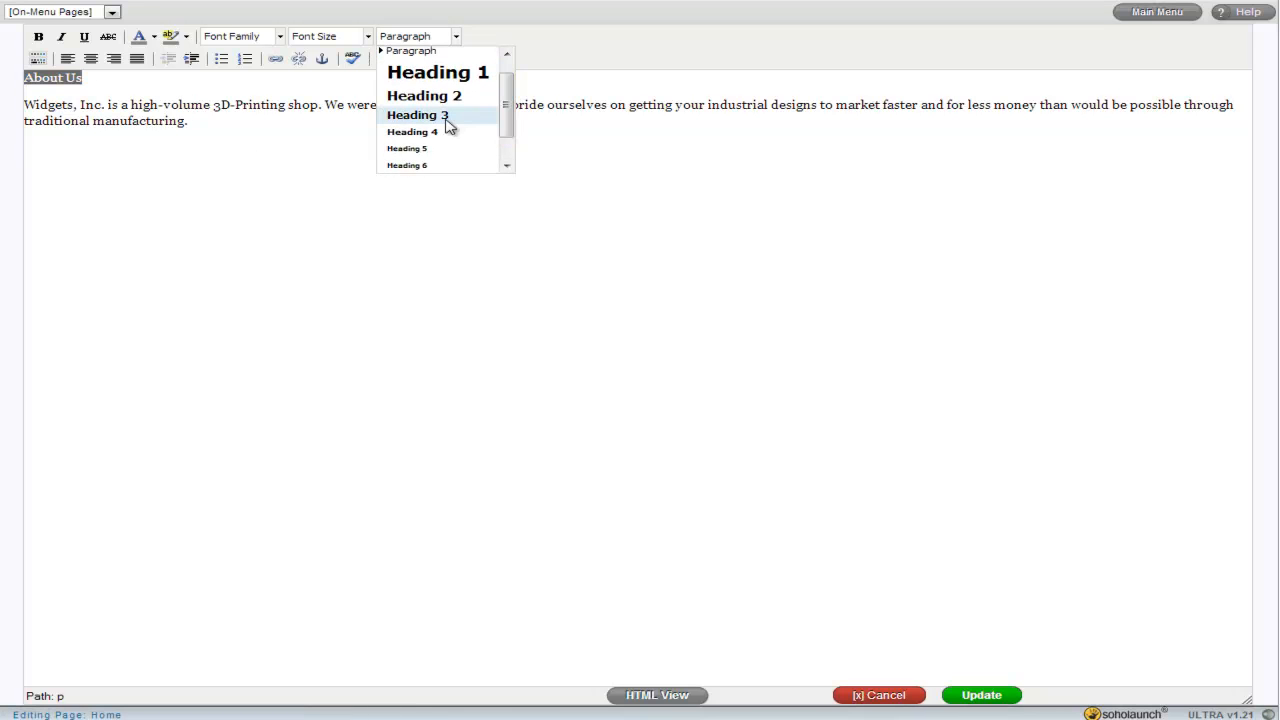
{"action": "left_click", "coordinate": [441, 118]}
{"action": "left_click", "coordinate": [140, 77]}
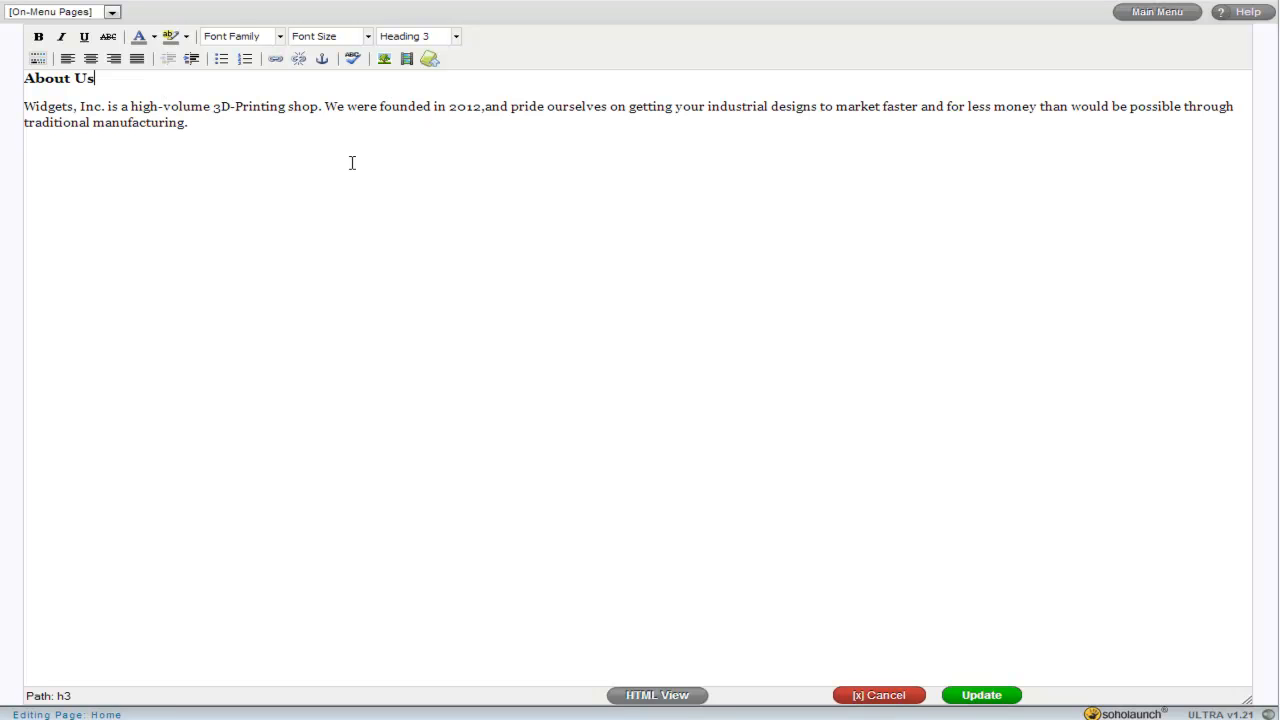
Save the Home page with the updated Sidebar 5 and refresh the published site to check it
{"action": "left_click", "coordinate": [982, 695]}
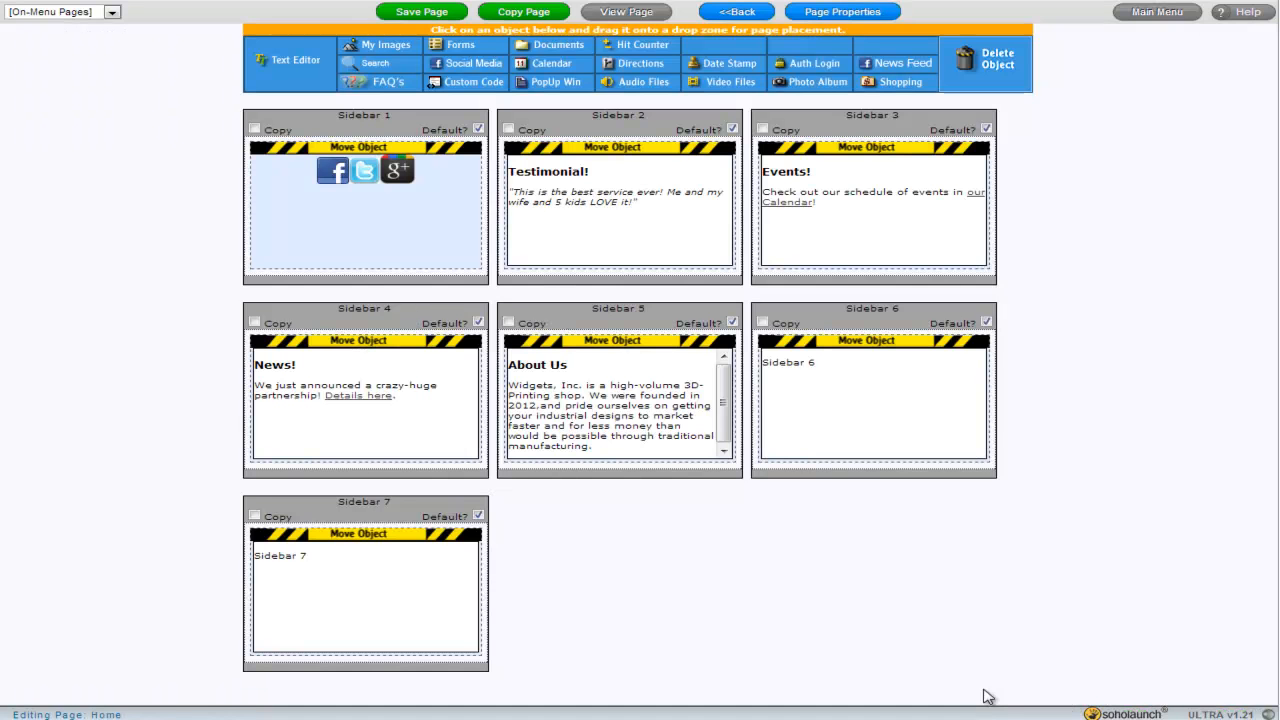
{"action": "left_click", "coordinate": [427, 14]}
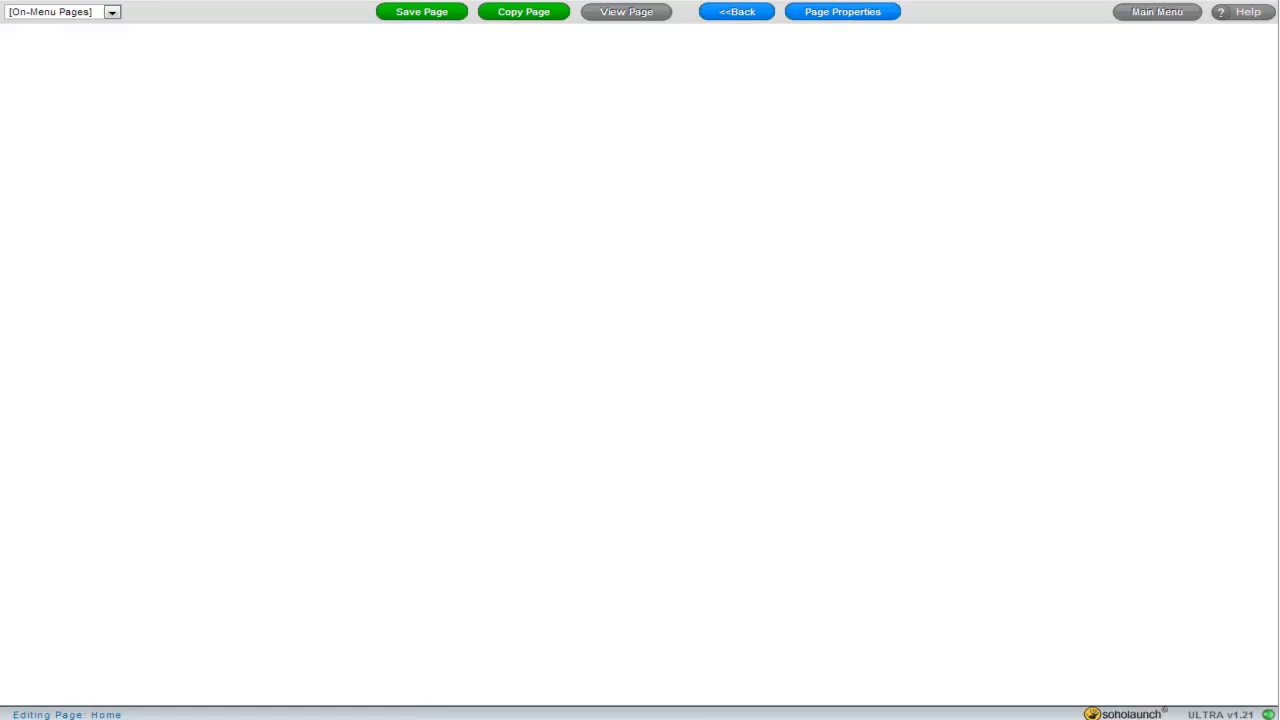
{"action": "key", "text": "ctrl+Tab"}
{"action": "key", "text": "F5"}
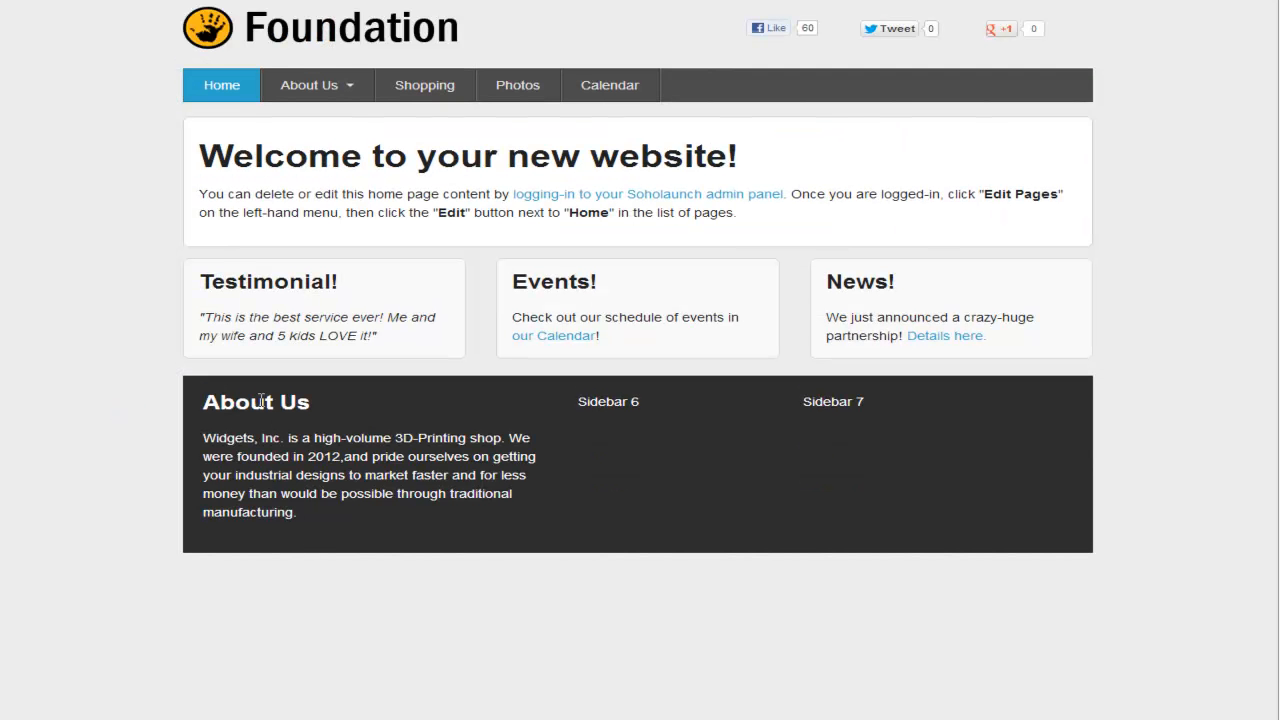
Replace Sidebar 6's placeholder text with a "Sitemap" line, and start a page list beneath it with "Home" and "About"
{"action": "left_click_drag", "start_coordinate": [203, 437], "coordinate": [353, 506]}
{"action": "left_click", "coordinate": [353, 506]}
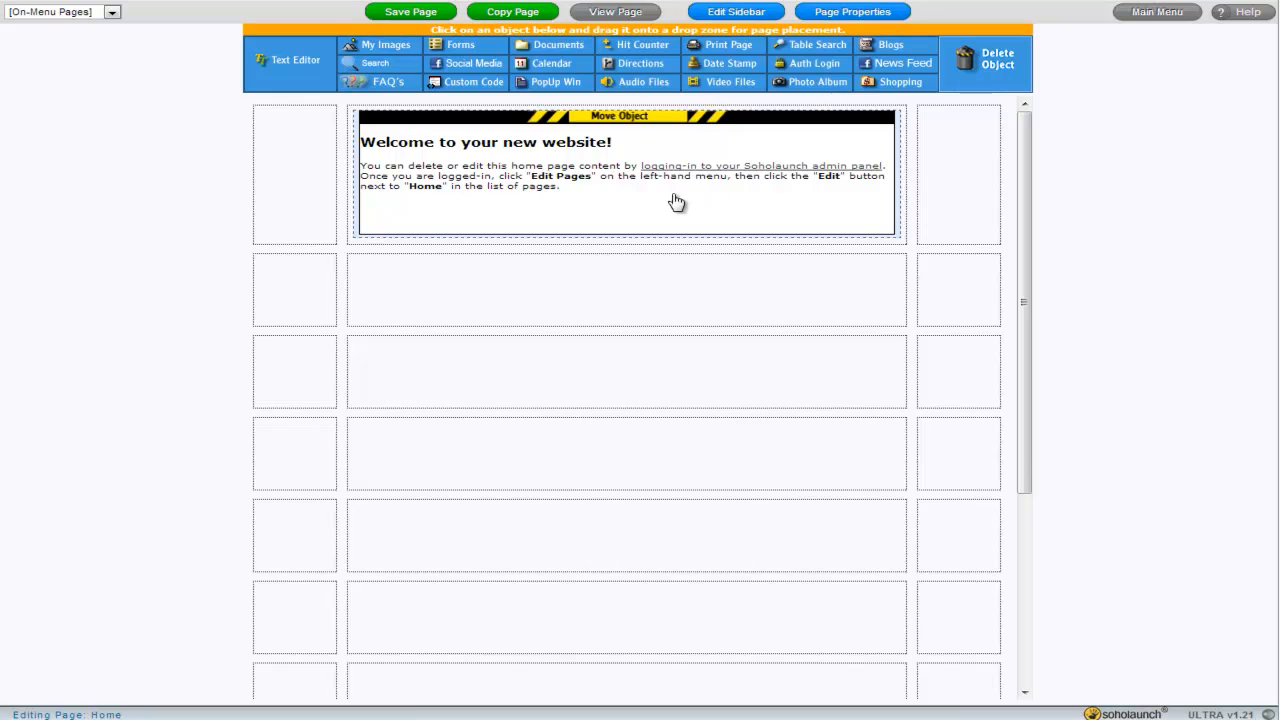
{"action": "left_click", "coordinate": [760, 13]}
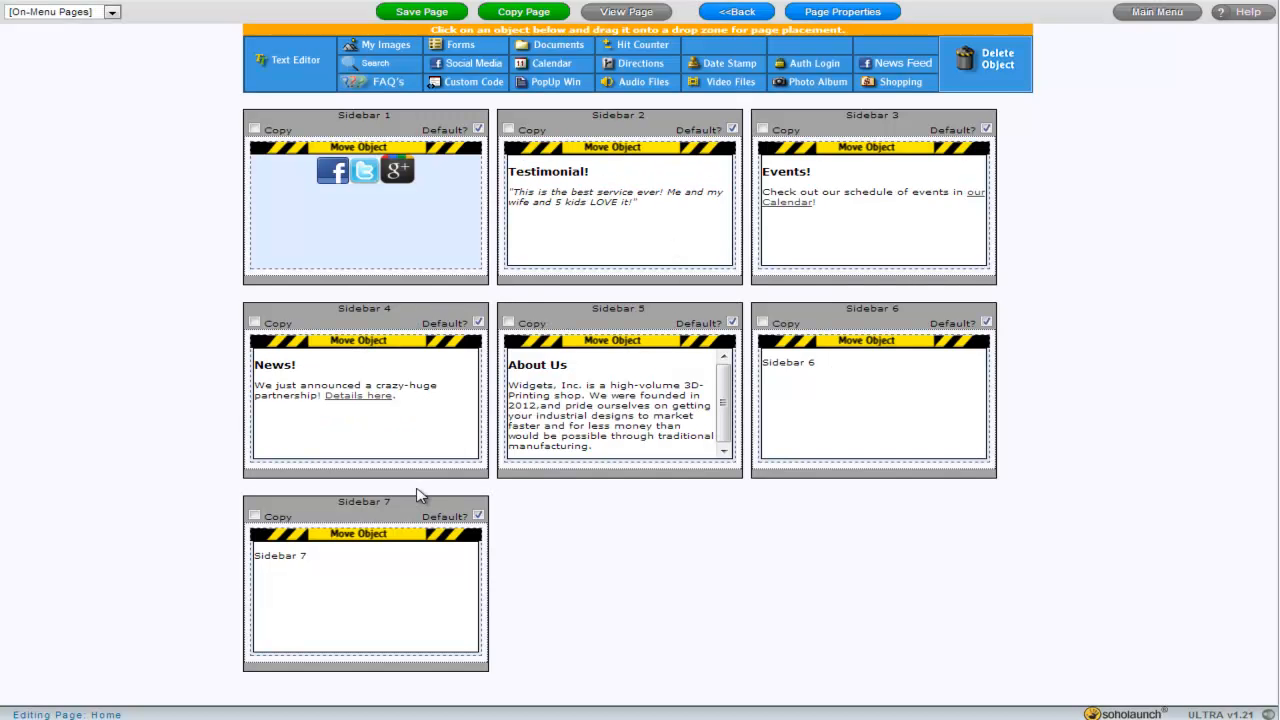
{"action": "left_click", "coordinate": [858, 436]}
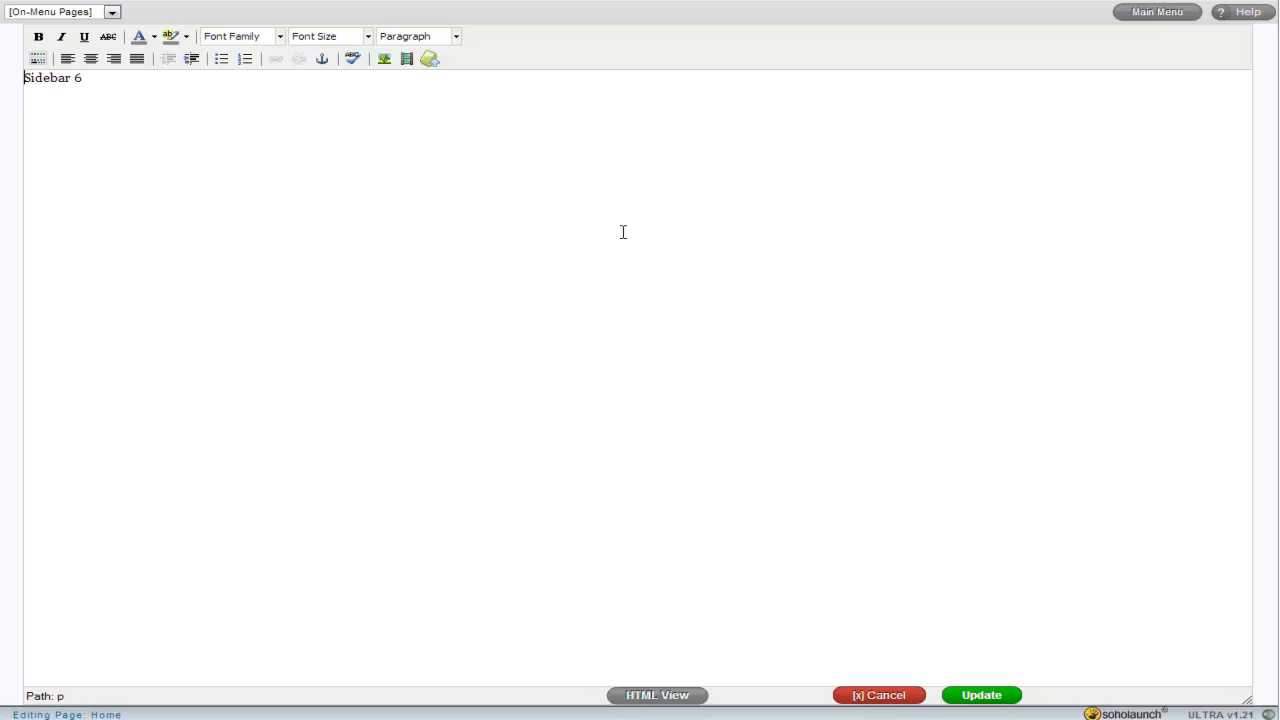
{"action": "key", "text": "ctrl+a"}
{"action": "type", "text": "Sitemap"}
{"action": "key", "text": "Return"}
{"action": "type", "text": "Home"}
{"action": "key", "text": "Return"}
{"action": "type", "text": "About"}
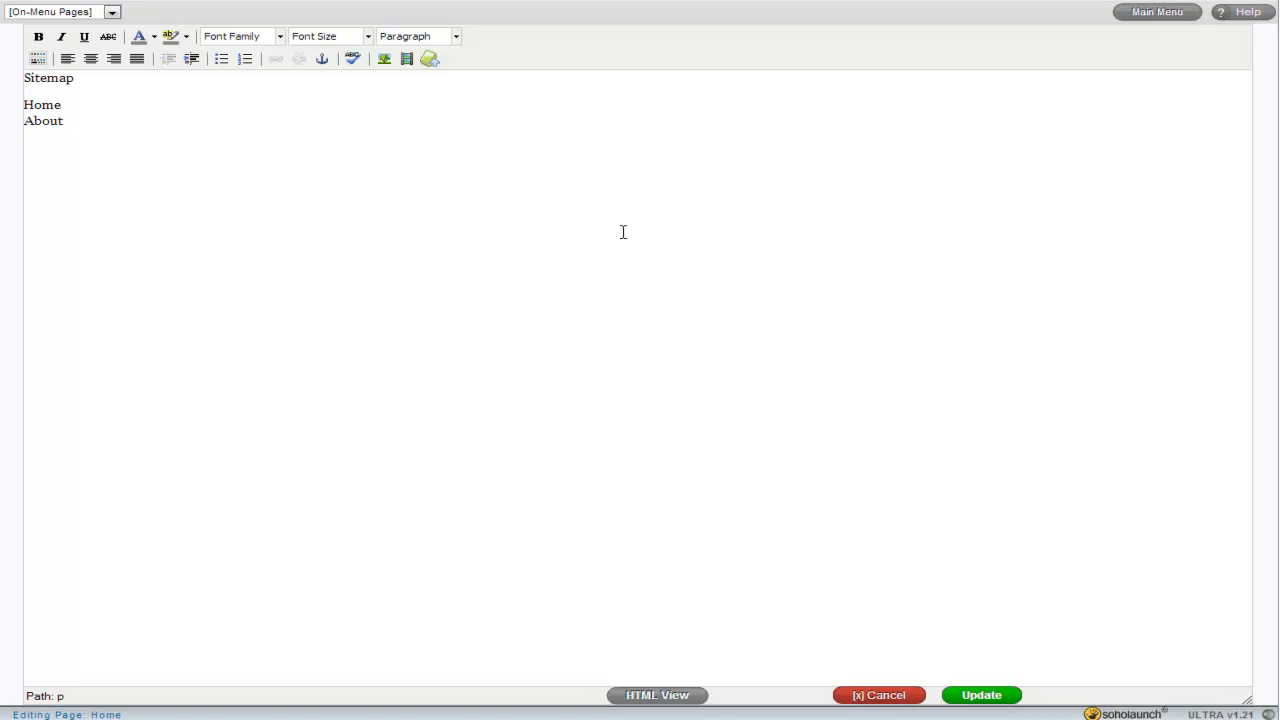
Complete the Sitemap list so it reads About Us, Staff Bios, Directions, Contact Us and Shopping below Home, each on its own line
{"action": "type", "text": "taff"}
{"action": "type", "text": " U"}
{"action": "type", "text": " Bios"}
{"action": "key", "text": "Return"}
{"action": "type", "text": "Directions Contact us"}
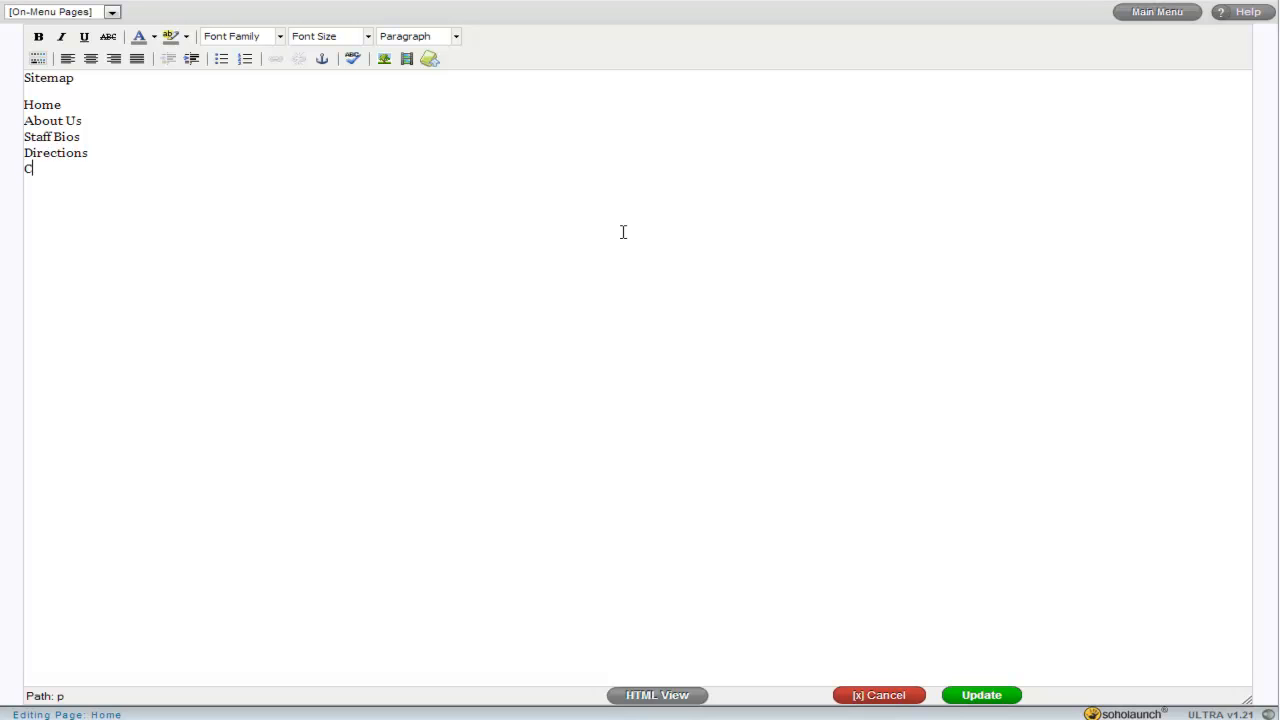
{"action": "key", "text": "Return"}
{"action": "type", "text": "Shopping"}
{"action": "key", "text": "shift+Left"}
{"action": "type", "text": "U"}
Link the "Home" line in the Sitemap list to the Home site page
{"action": "key", "text": "Up"}
{"action": "key", "text": "Up"}
{"action": "key", "text": "Up"}
{"action": "key", "text": "shift+Home"}
{"action": "left_click", "coordinate": [276, 60]}
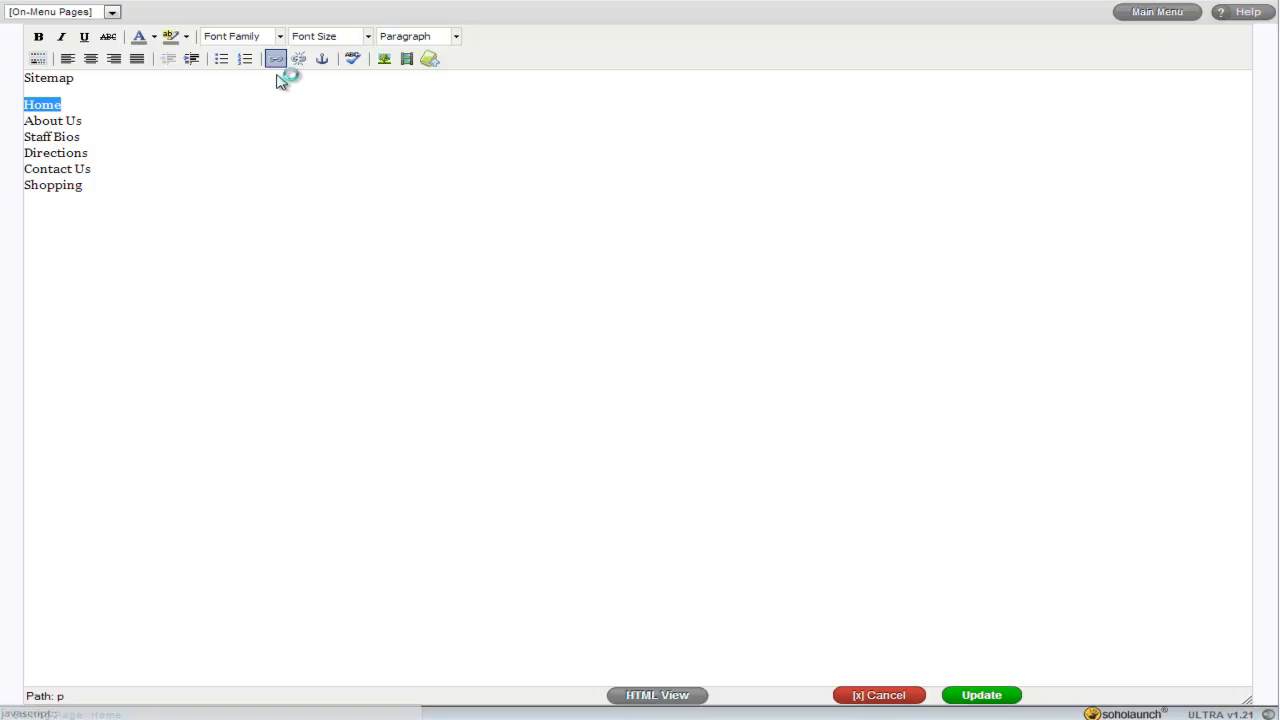
{"action": "left_click", "coordinate": [567, 287]}
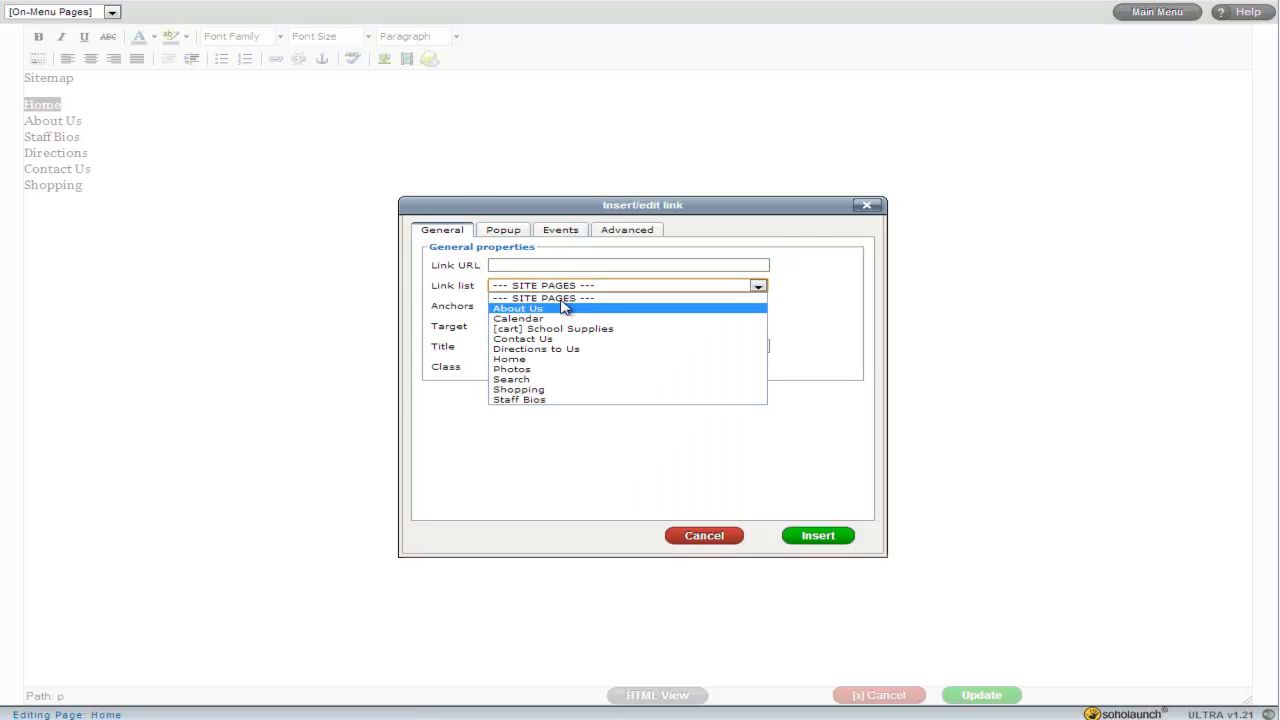
{"action": "left_click", "coordinate": [543, 359]}
{"action": "left_click", "coordinate": [805, 537]}
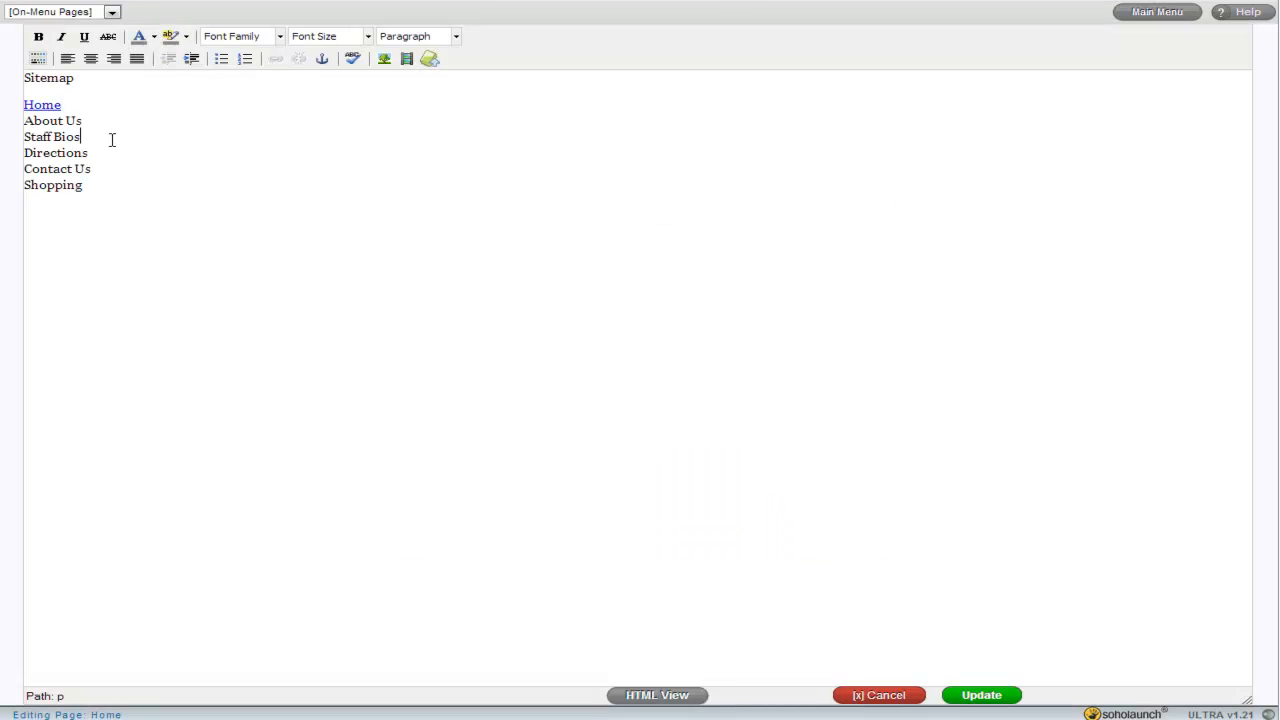
Link the "About Us" line in the Sitemap list to the About Us site page
{"action": "key", "text": "shift+Home"}
{"action": "left_click", "coordinate": [276, 59]}
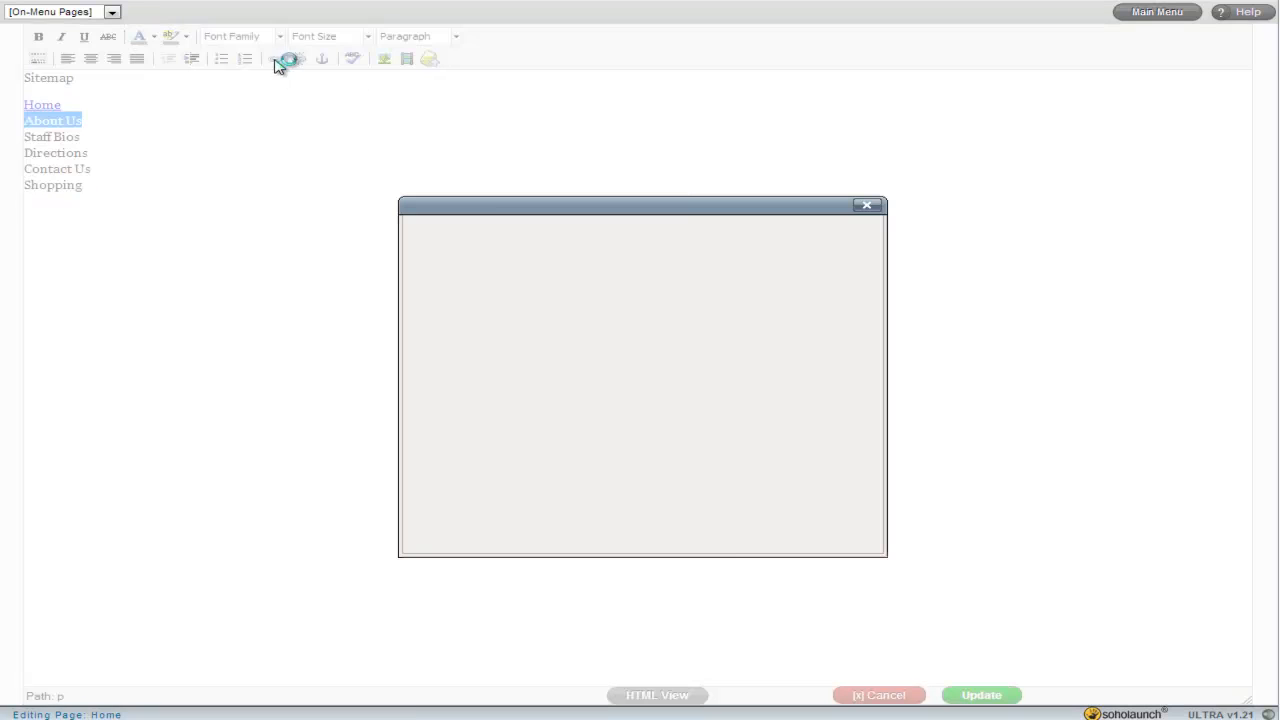
{"action": "left_click", "coordinate": [563, 287]}
{"action": "left_click", "coordinate": [672, 306]}
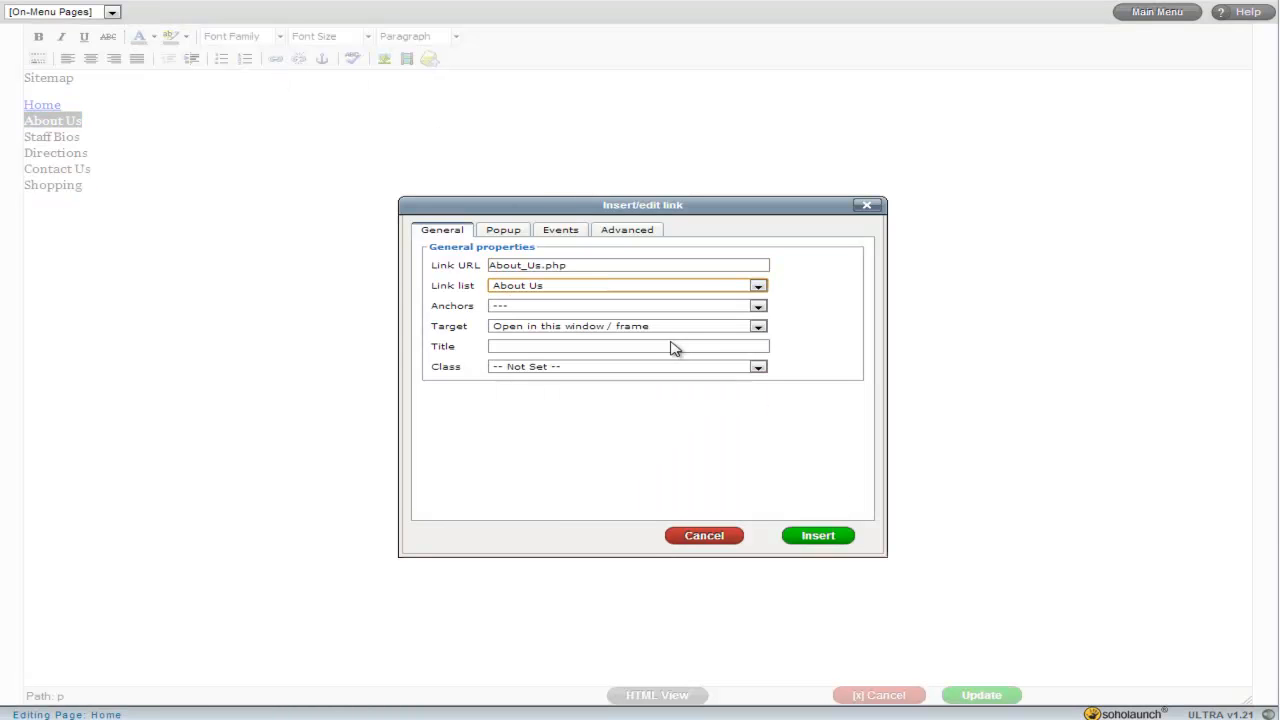
{"action": "left_click", "coordinate": [840, 537]}
Link the "Staff Bios" line in the Sitemap list to the Staff Bios site page
{"action": "left_click", "coordinate": [75, 124]}
{"action": "left_click", "coordinate": [90, 152]}
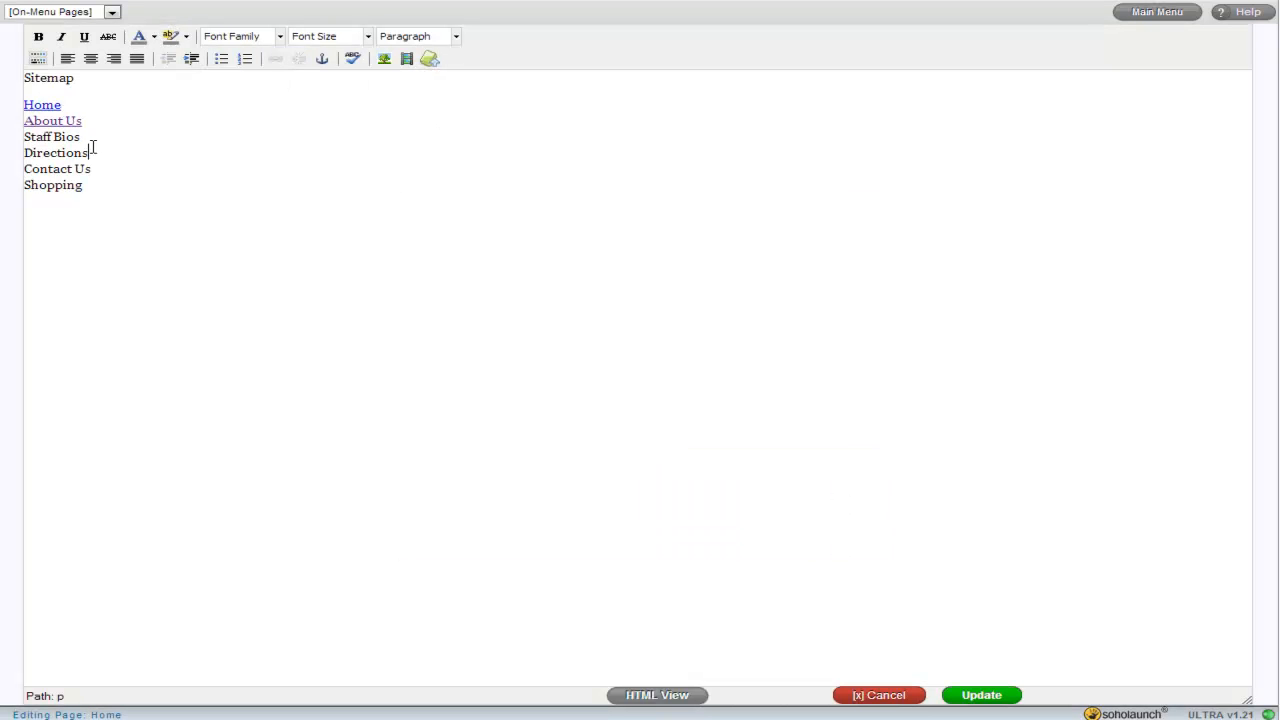
{"action": "key", "text": "shift+Home"}
{"action": "left_click", "coordinate": [276, 59]}
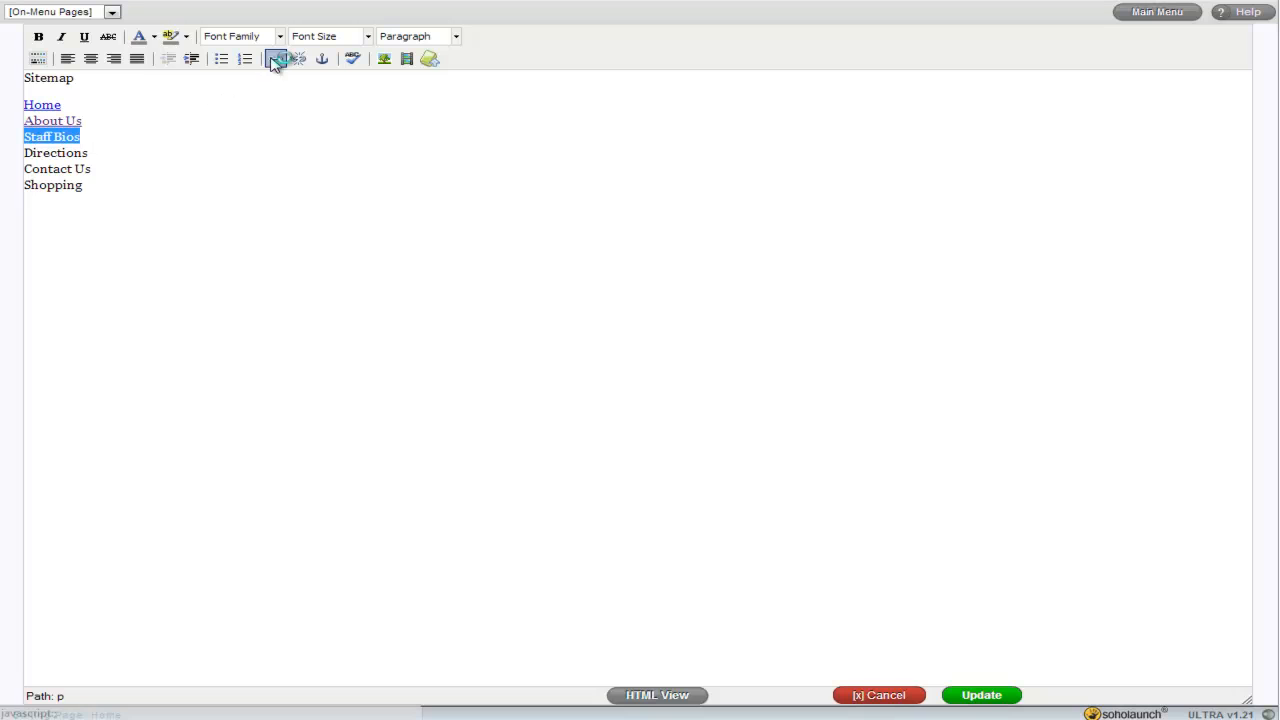
{"action": "left_click", "coordinate": [550, 287]}
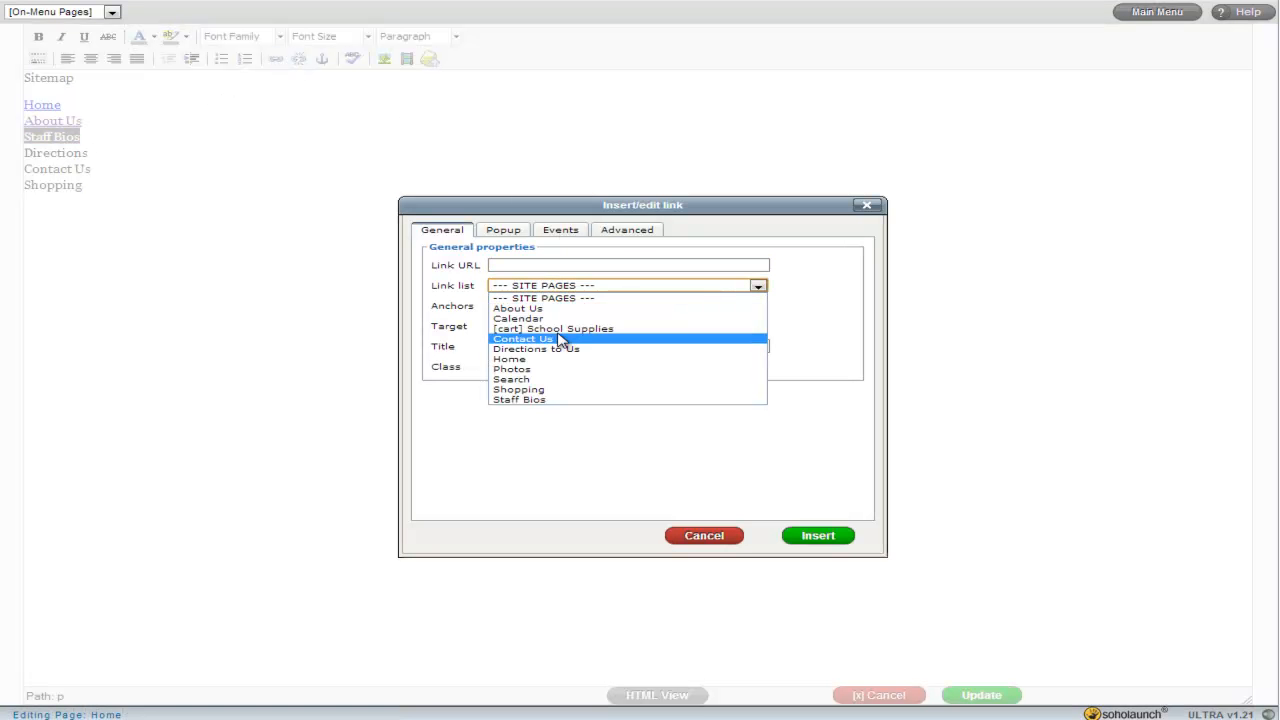
{"action": "left_click", "coordinate": [815, 535]}
Link the "Directions" line in the Sitemap list to the Directions to Us site page
{"action": "key", "text": "shift+Home"}
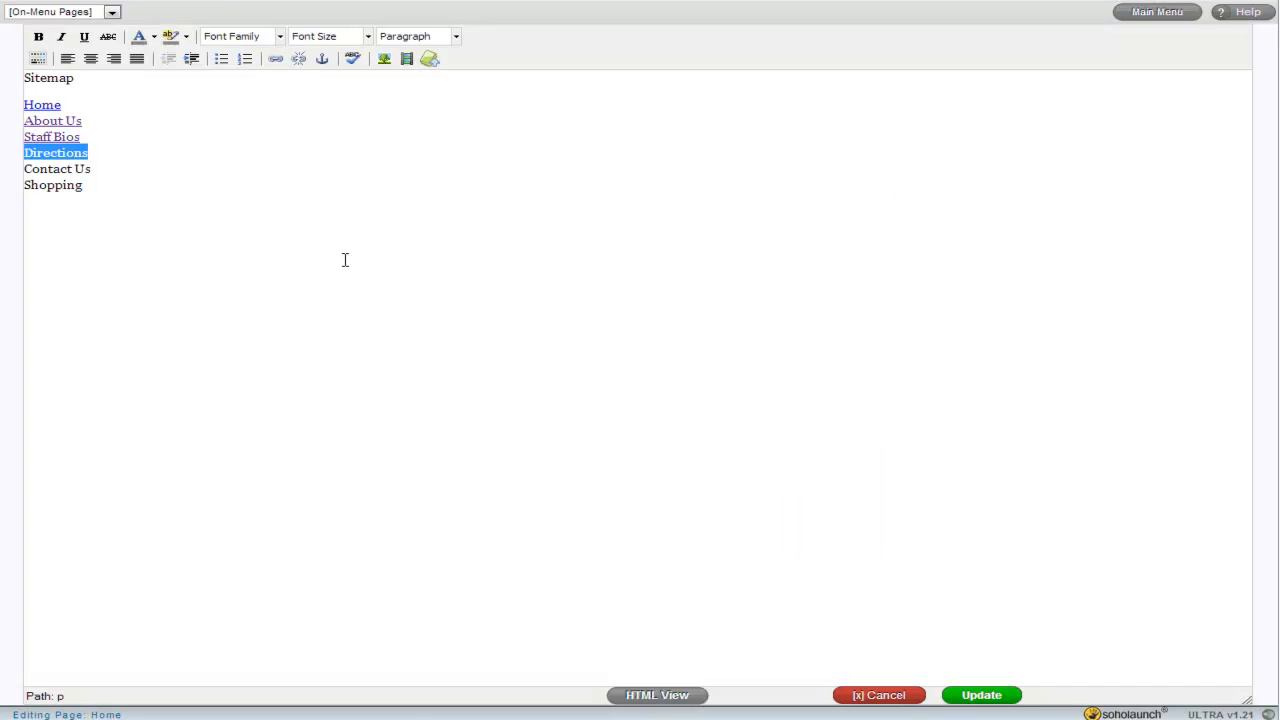
{"action": "left_click", "coordinate": [276, 58]}
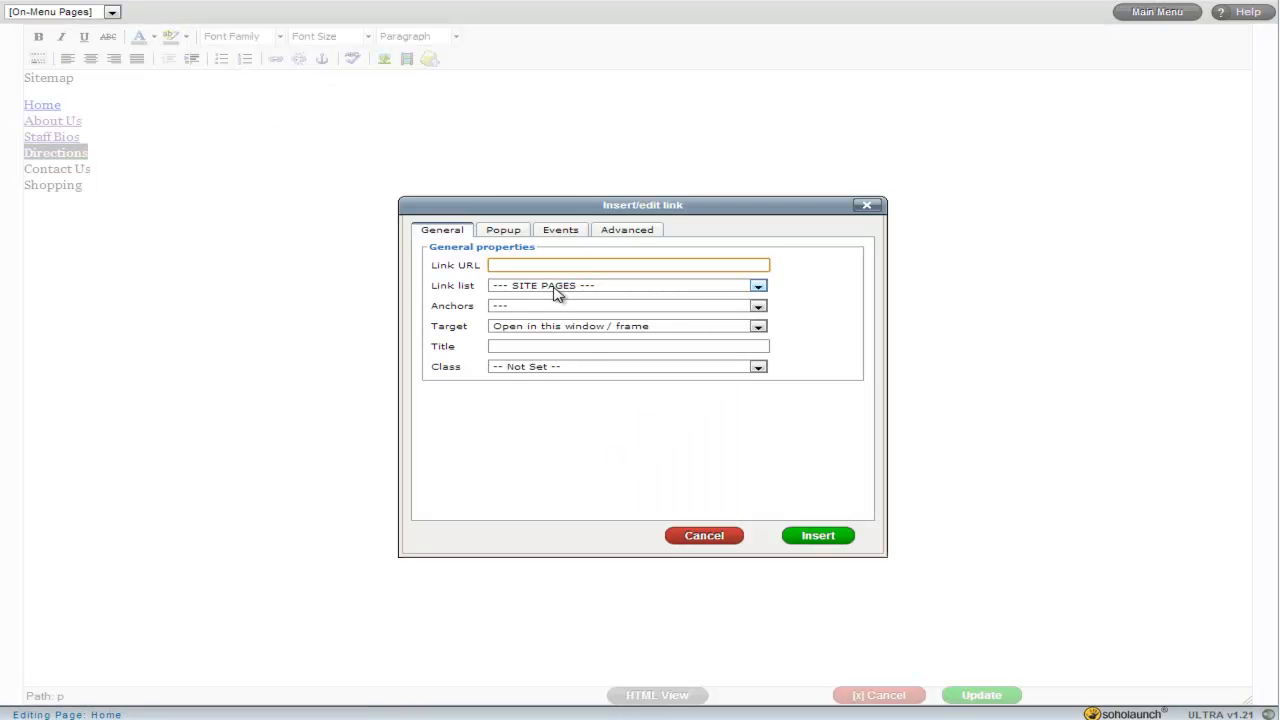
{"action": "left_click", "coordinate": [556, 290]}
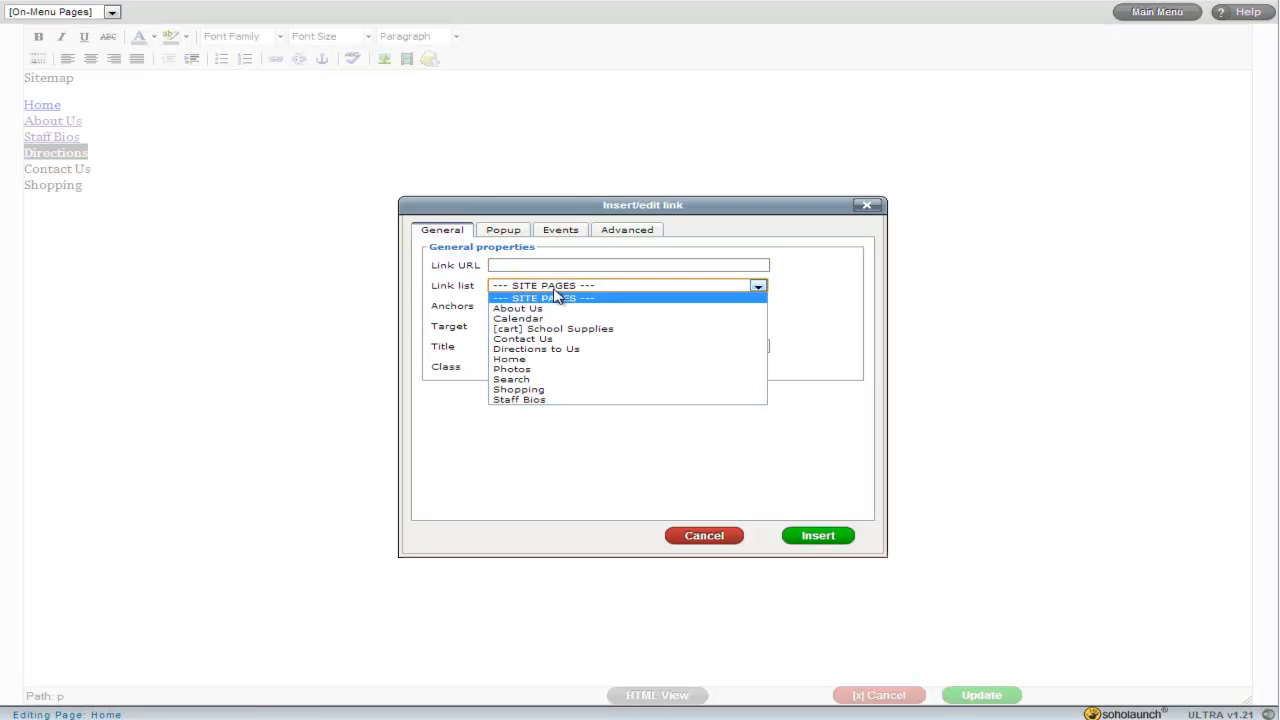
{"action": "left_click", "coordinate": [578, 350]}
{"action": "left_click", "coordinate": [818, 540]}
Link the "Contact Us" line in the Sitemap list to the Contact Us site page
{"action": "left_click", "coordinate": [184, 194]}
{"action": "key", "text": "Up"}
{"action": "key", "text": "shift+Home"}
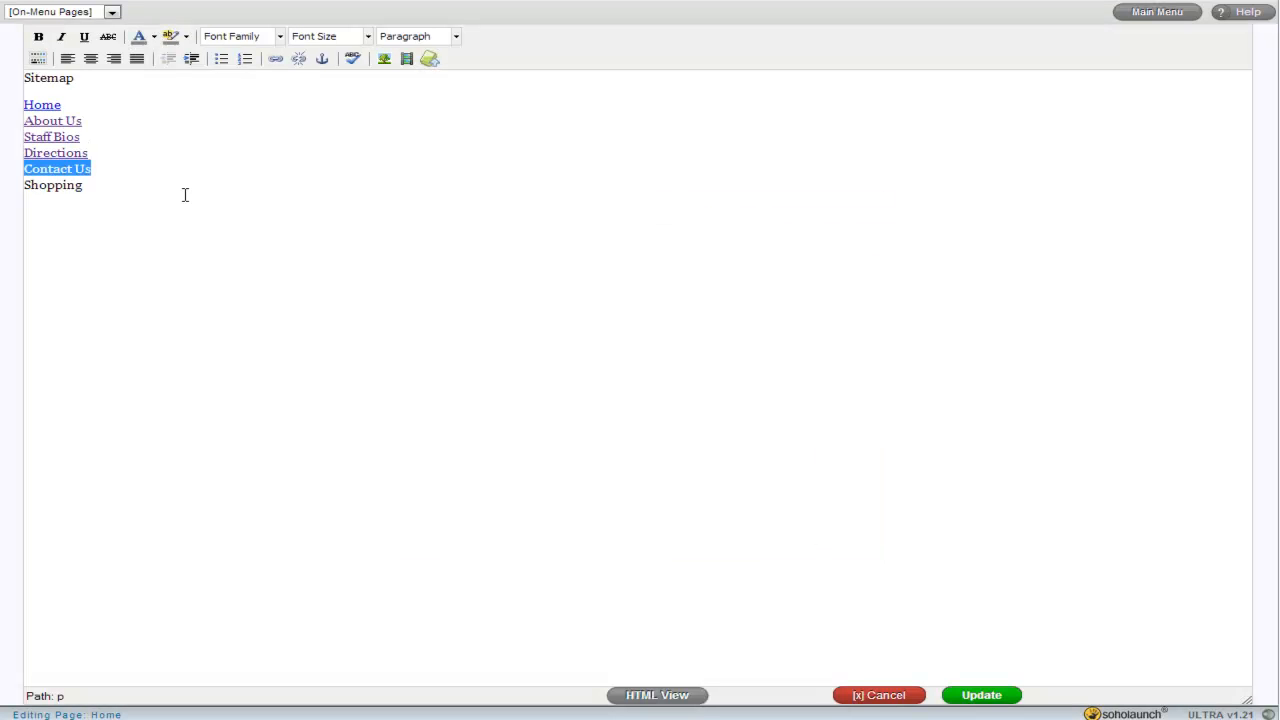
{"action": "left_click", "coordinate": [275, 58]}
{"action": "left_click", "coordinate": [598, 287]}
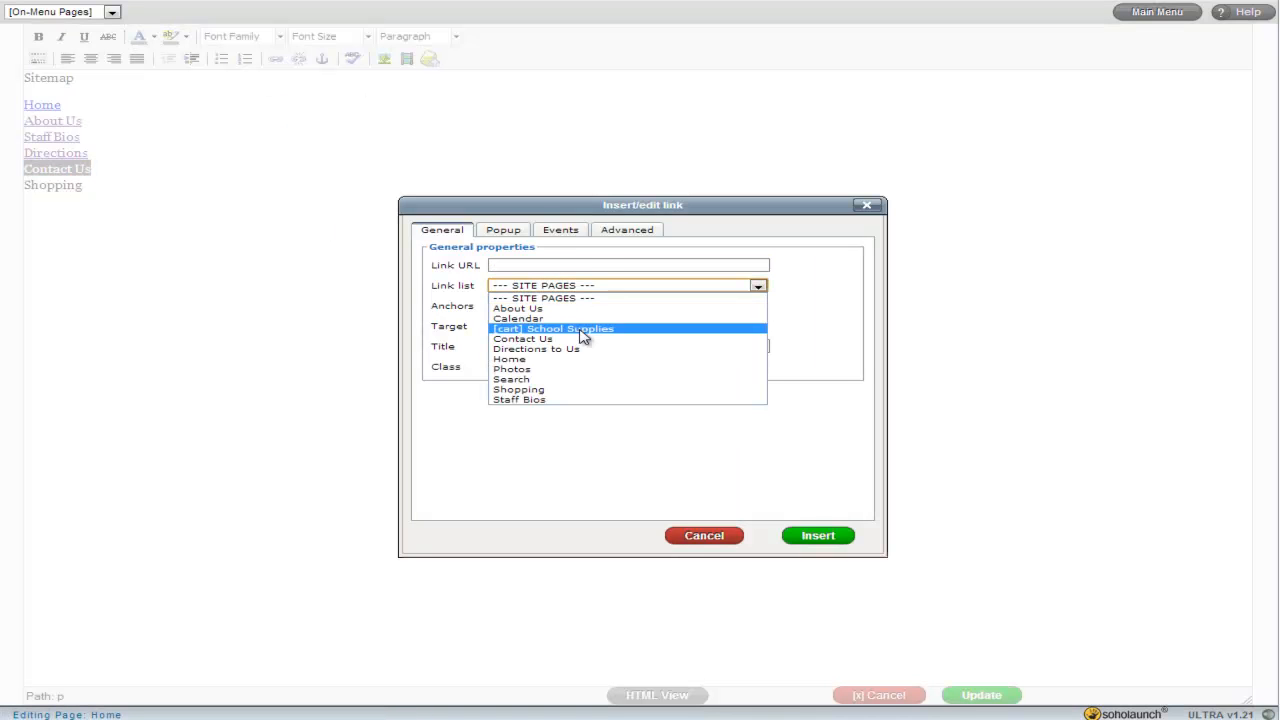
{"action": "left_click", "coordinate": [583, 337]}
{"action": "left_click", "coordinate": [840, 537]}
Link the "Shopping" line in the Sitemap list to the Shopping site page
{"action": "key", "text": "Down"}
{"action": "key", "text": "shift+Home"}
{"action": "left_click", "coordinate": [275, 58]}
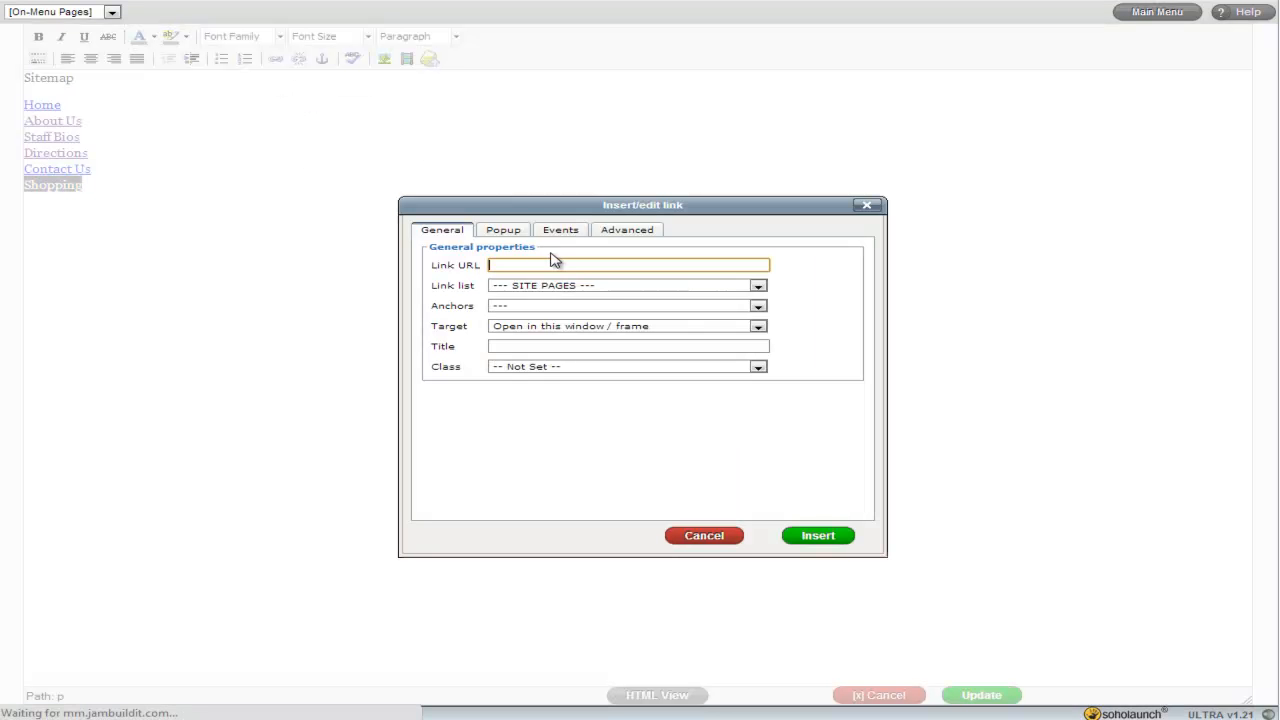
{"action": "left_click", "coordinate": [615, 286]}
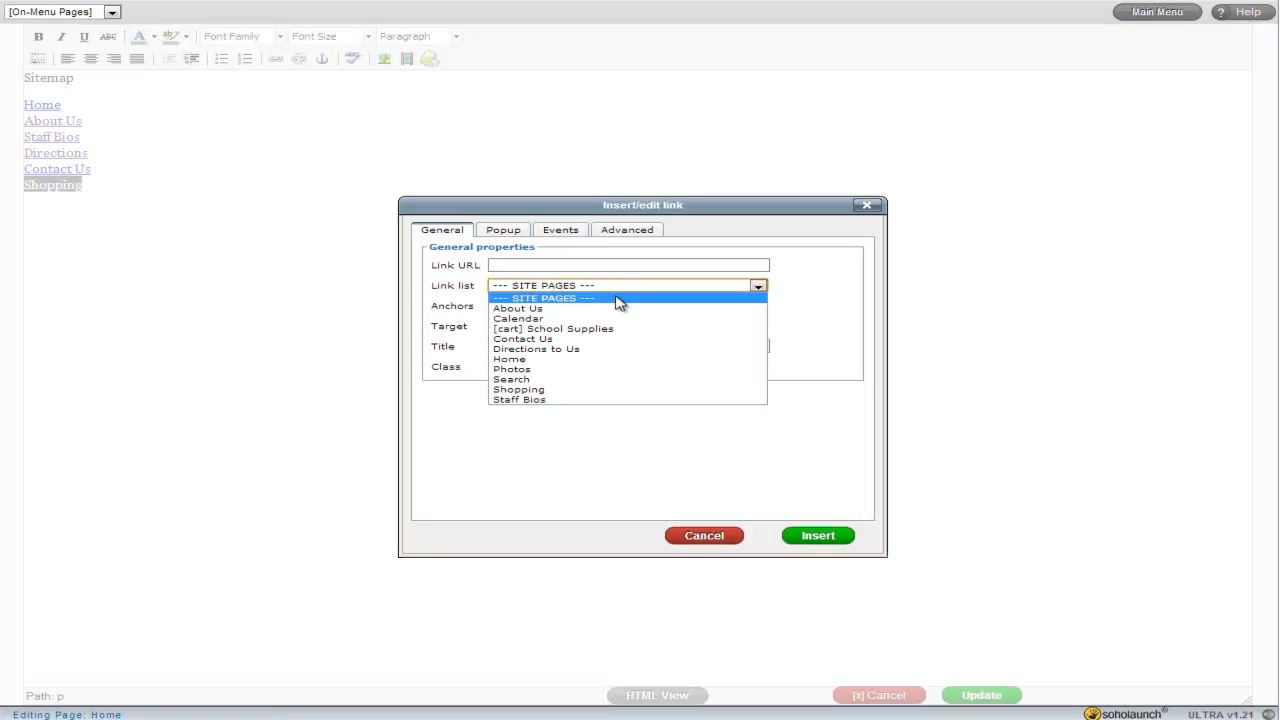
{"action": "left_click", "coordinate": [556, 390]}
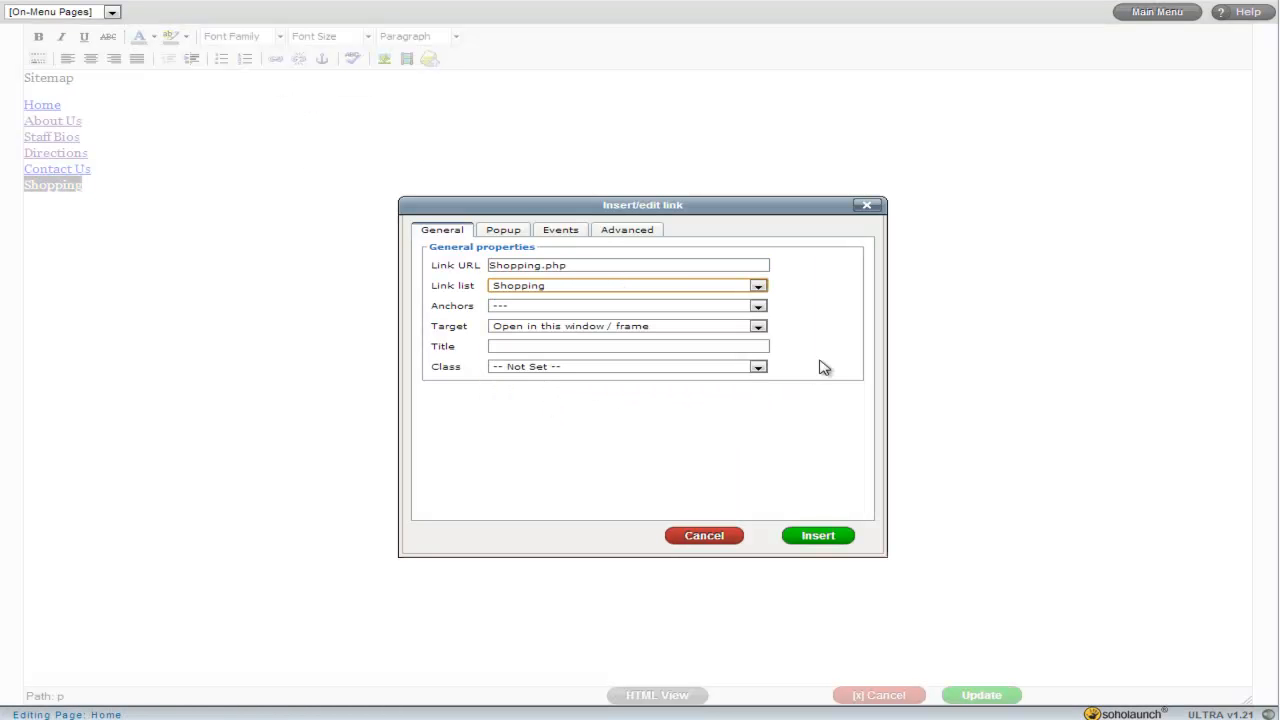
{"action": "left_click", "coordinate": [828, 540]}
Format the "Sitemap" line as Heading 3 and update Sidebar 6 with the edited text
{"action": "key", "text": "Up"}
{"action": "key", "text": "Up"}
{"action": "key", "text": "Up"}
{"action": "key", "text": "Up"}
{"action": "key", "text": "Up"}
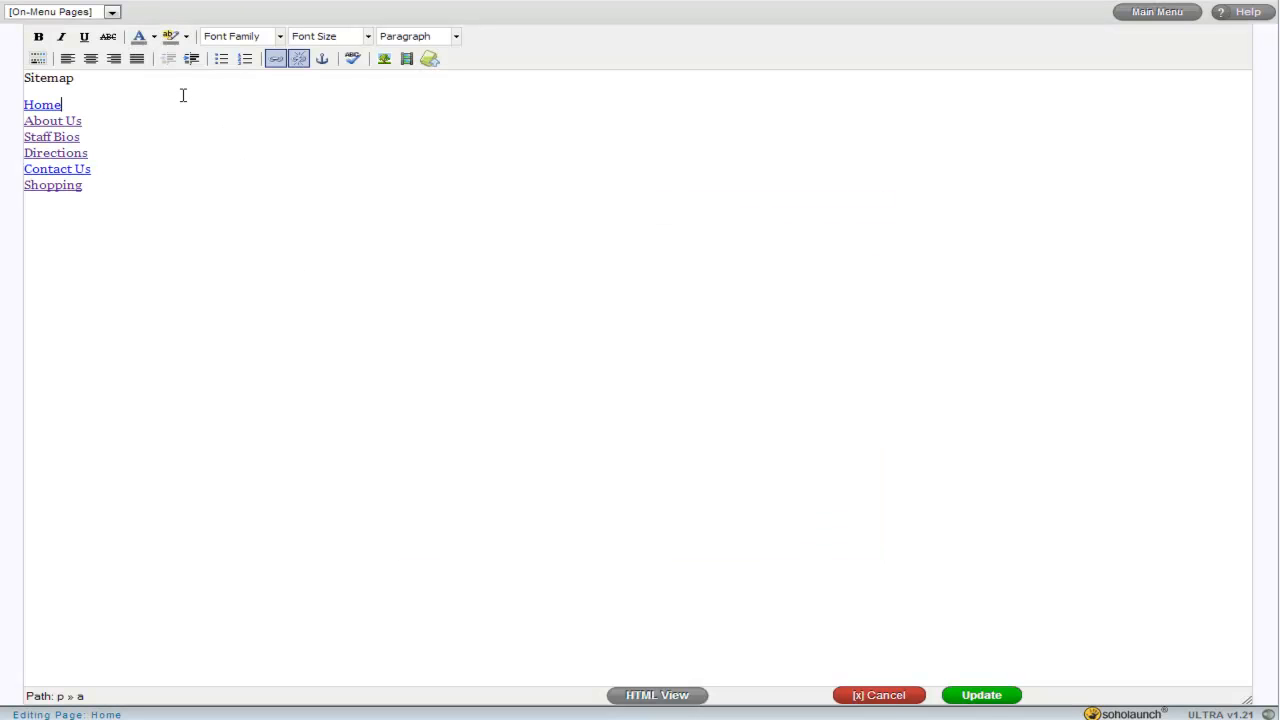
{"action": "key", "text": "shift+Home"}
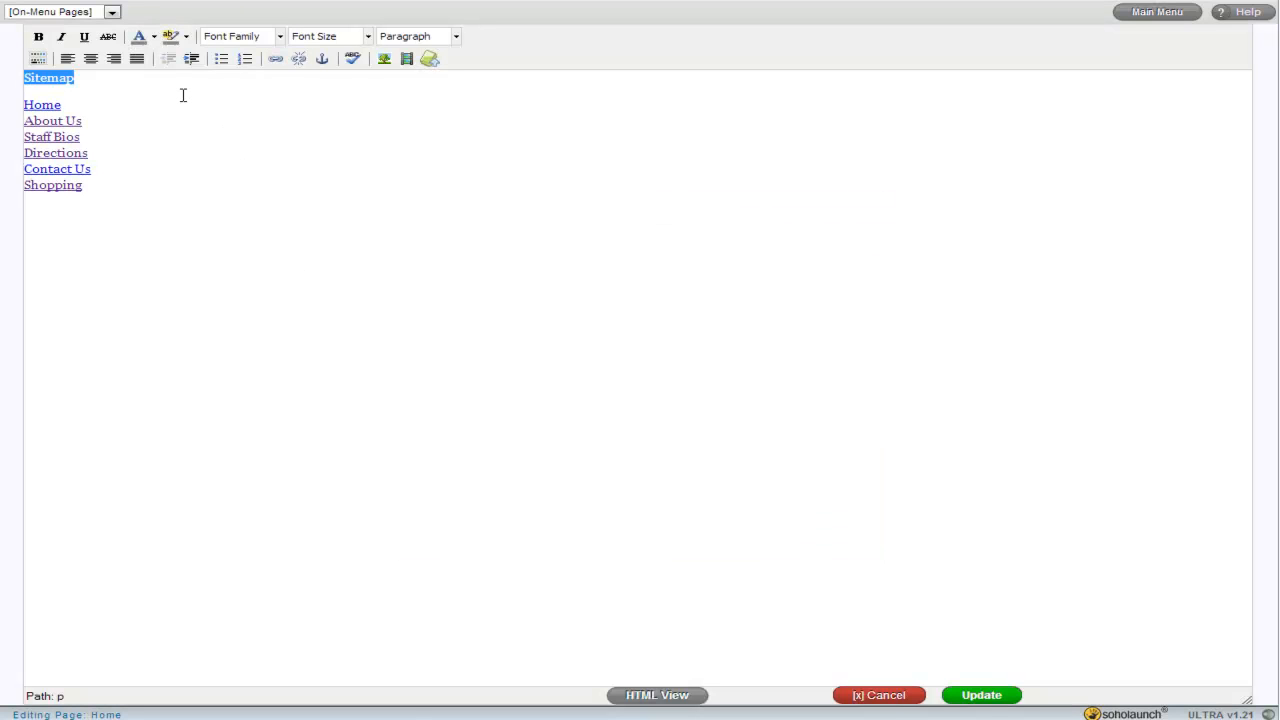
{"action": "left_click", "coordinate": [420, 36]}
{"action": "left_click", "coordinate": [431, 136]}
{"action": "left_click", "coordinate": [431, 152]}
{"action": "left_click", "coordinate": [975, 695]}
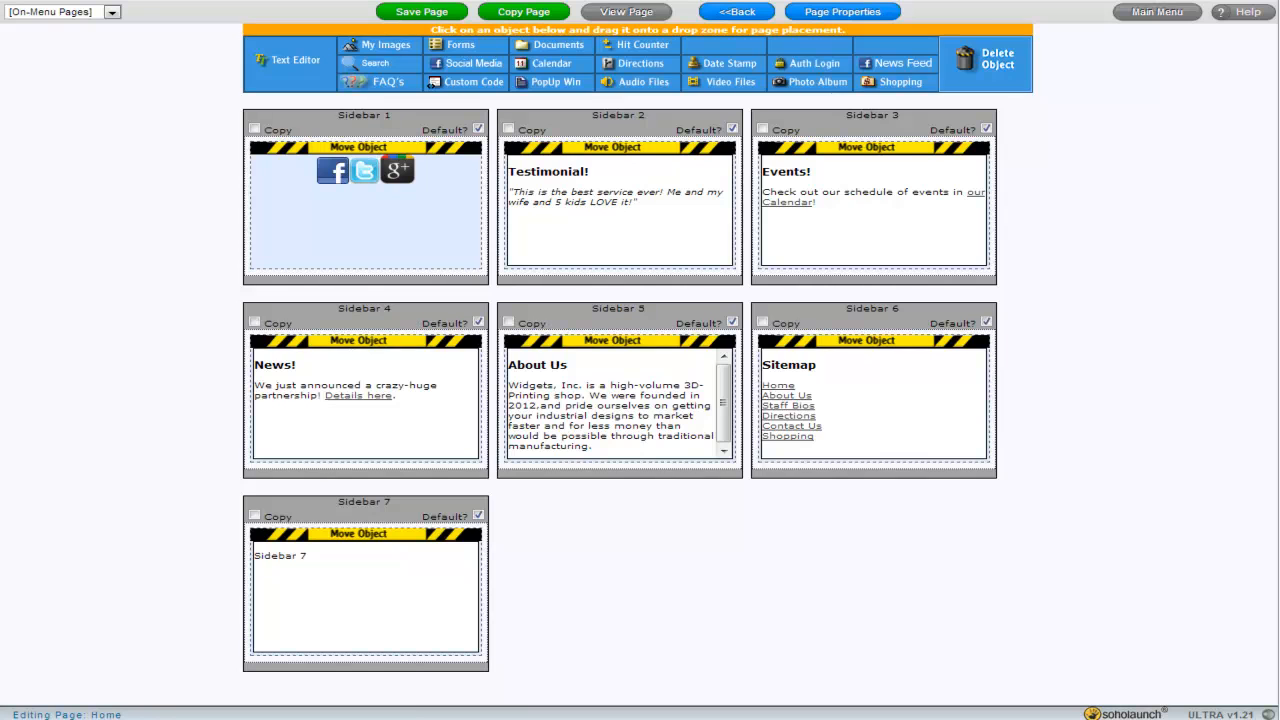
Save the Home page with the new Sitemap sidebar and refresh the published site to check it
{"action": "left_click", "coordinate": [421, 12]}
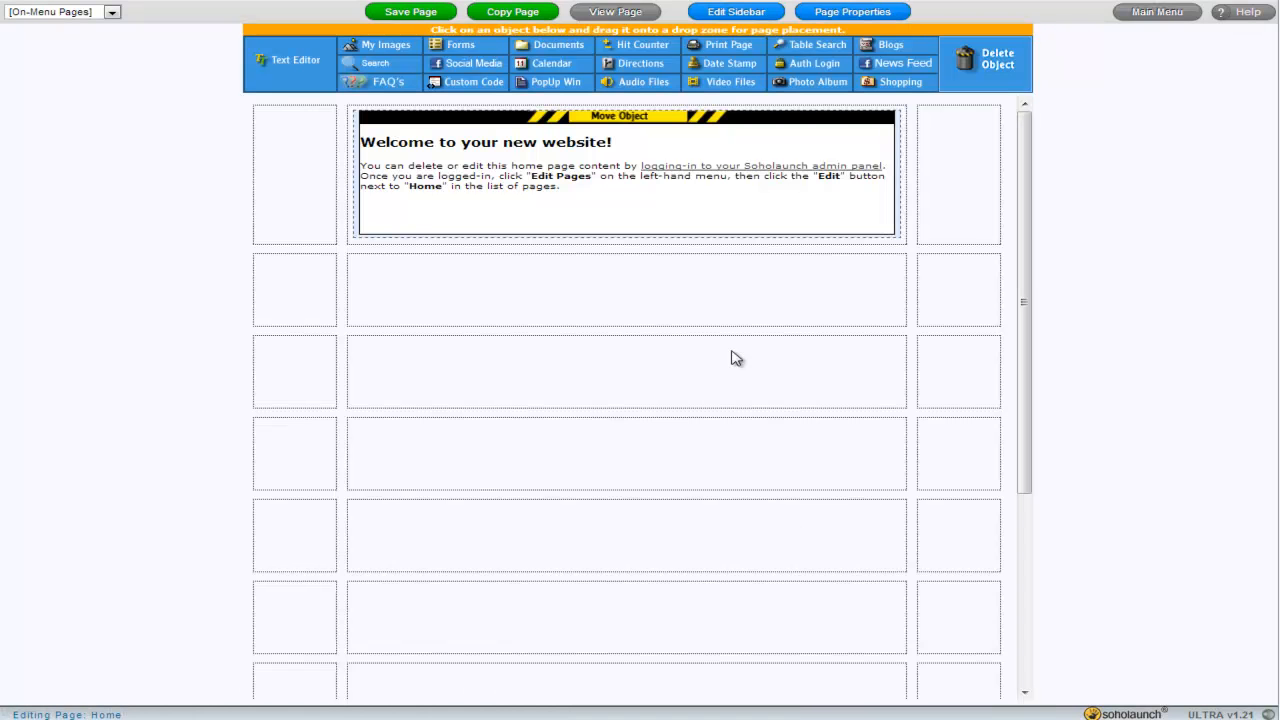
{"action": "left_click", "coordinate": [672, 0]}
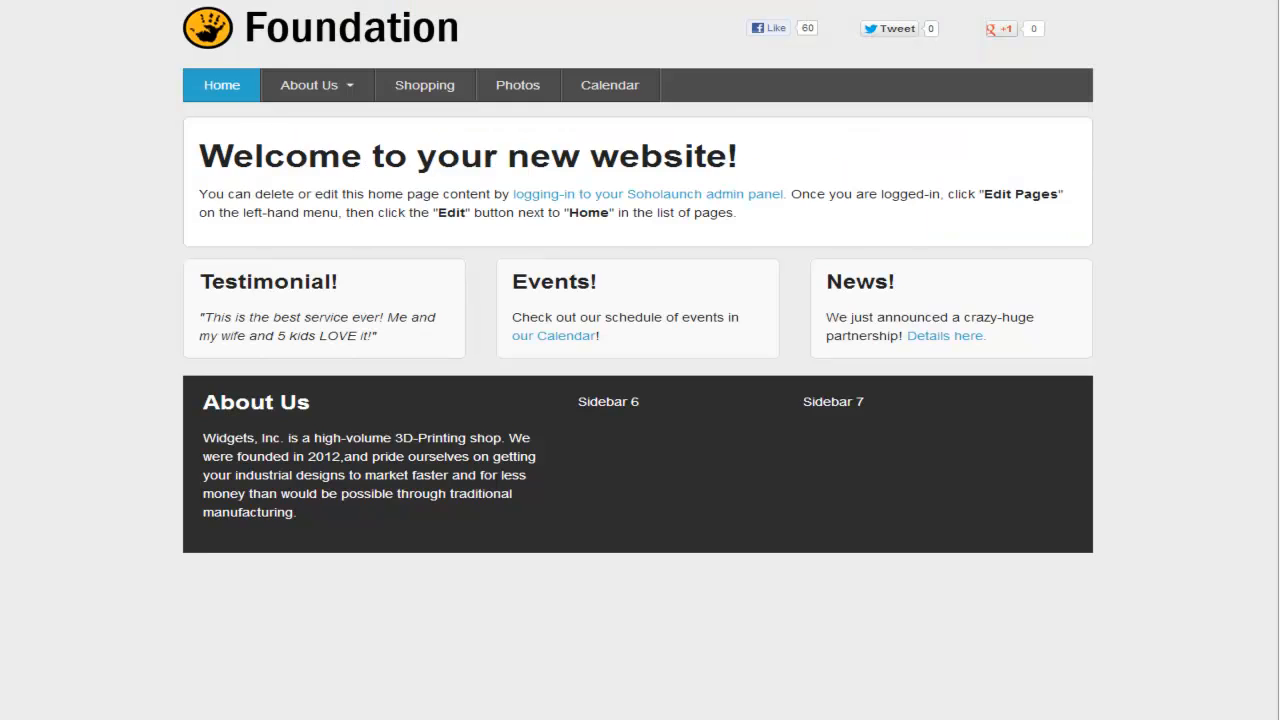
{"action": "key", "text": "F5"}
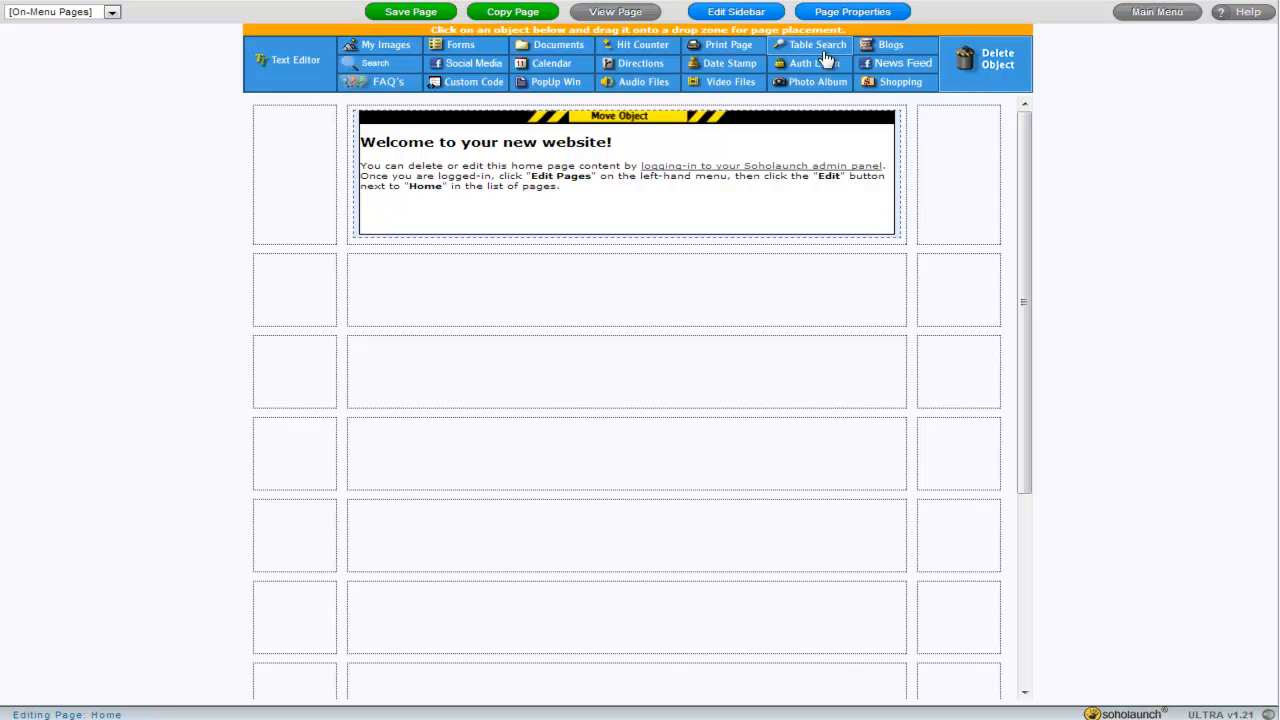
Replace Sidebar 7's placeholder text with a "Contact Us" line and the company name "Widgets, Inc." below it
{"action": "left_click", "coordinate": [746, 15]}
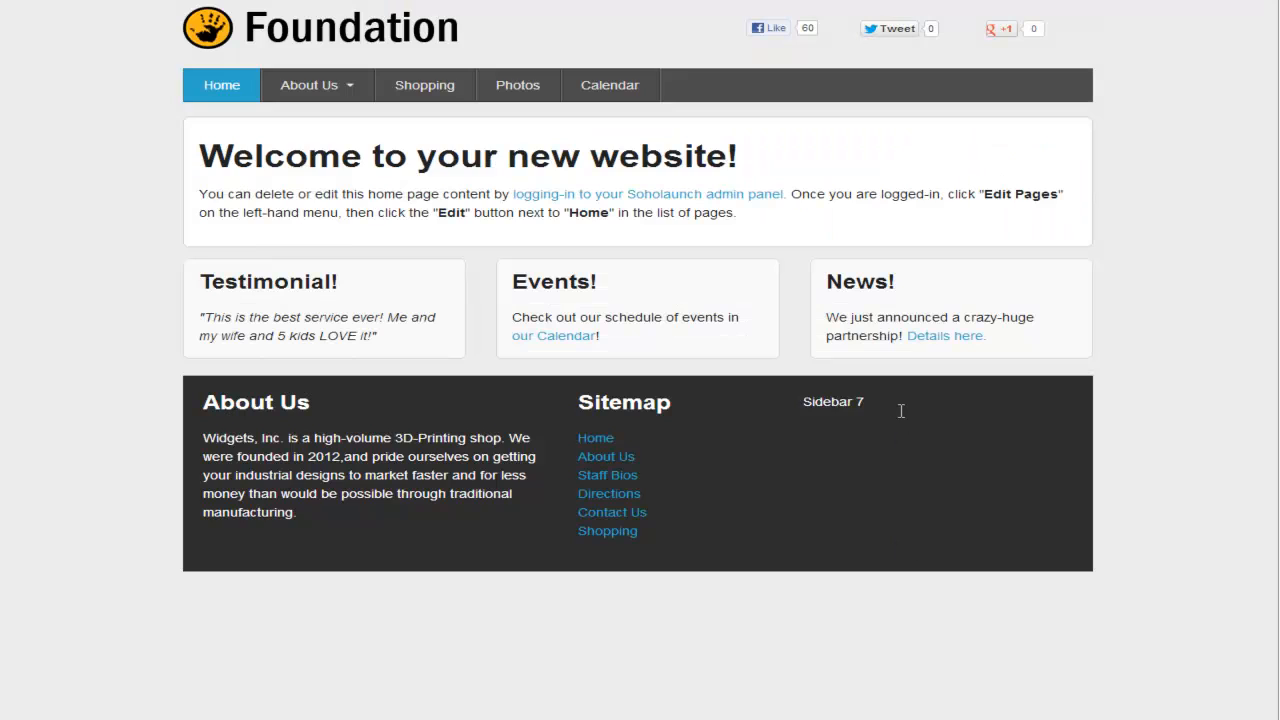
{"action": "left_click_drag", "start_coordinate": [903, 409], "coordinate": [804, 401]}
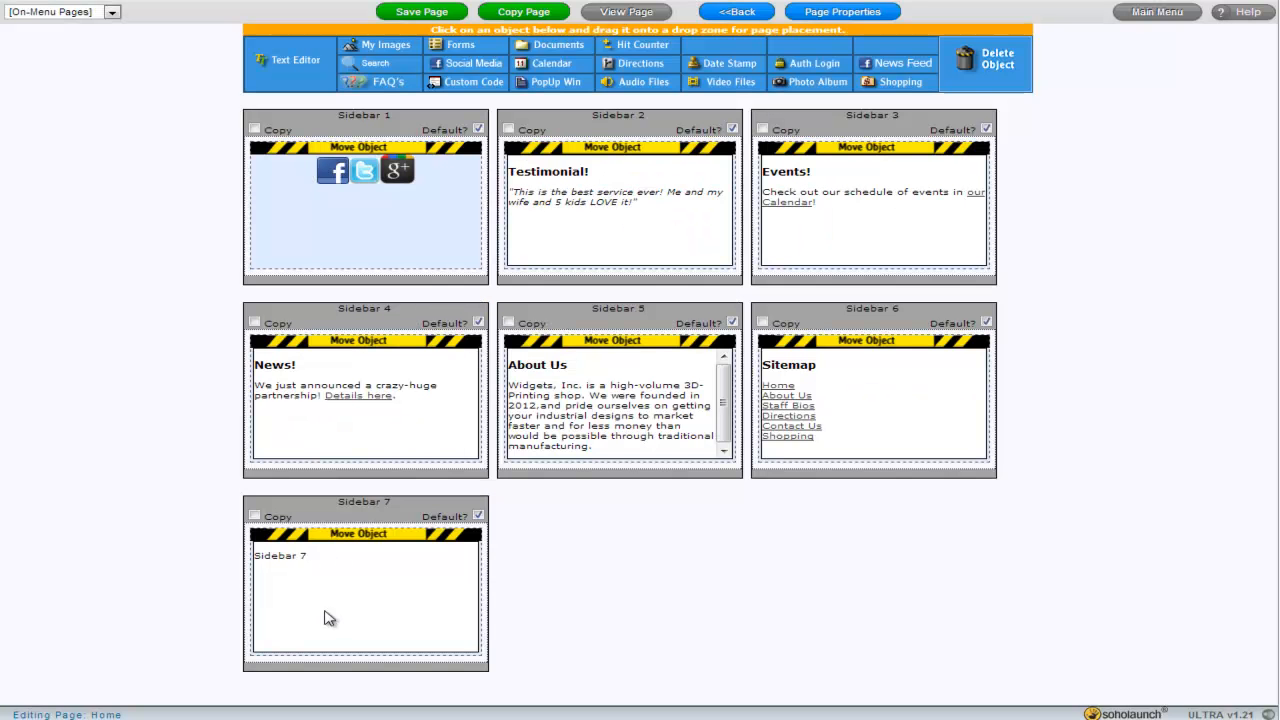
{"action": "left_click", "coordinate": [329, 618]}
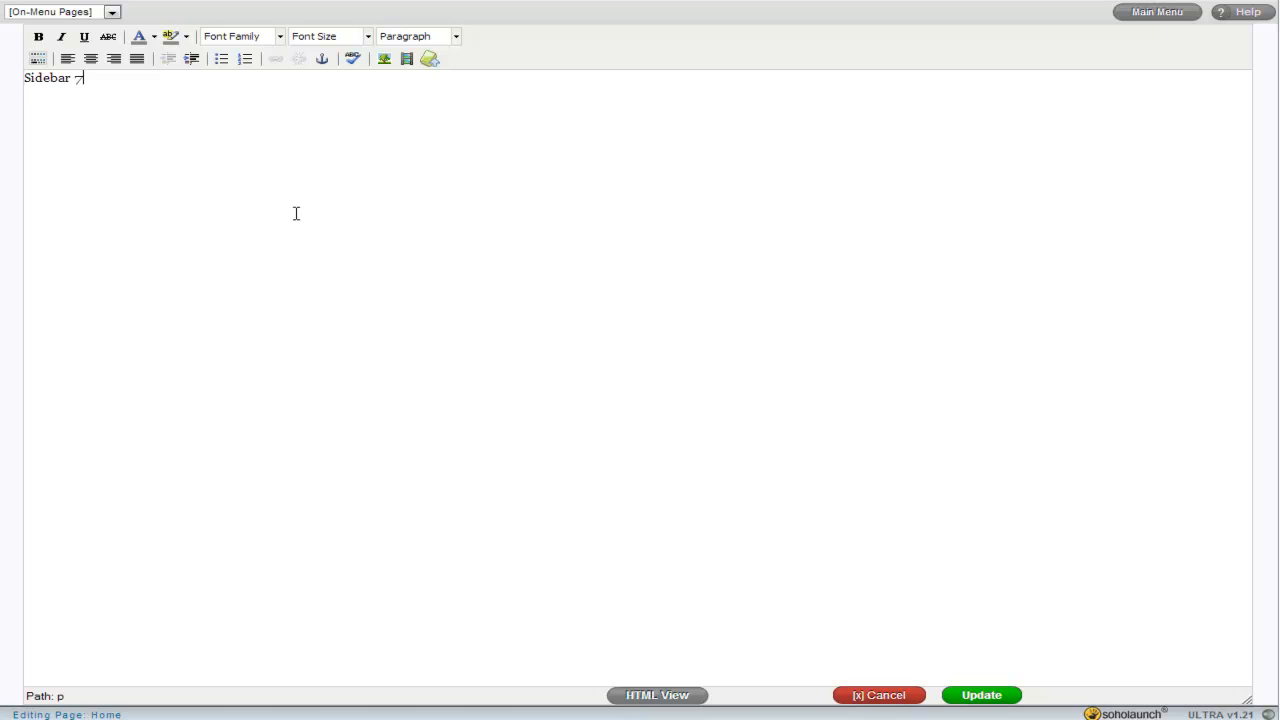
{"action": "key", "text": "ctrl+a"}
{"action": "key", "text": "Delete"}
{"action": "type", "text": "Contact Us "}
{"action": "type", "text": "Widgets, Inc."}
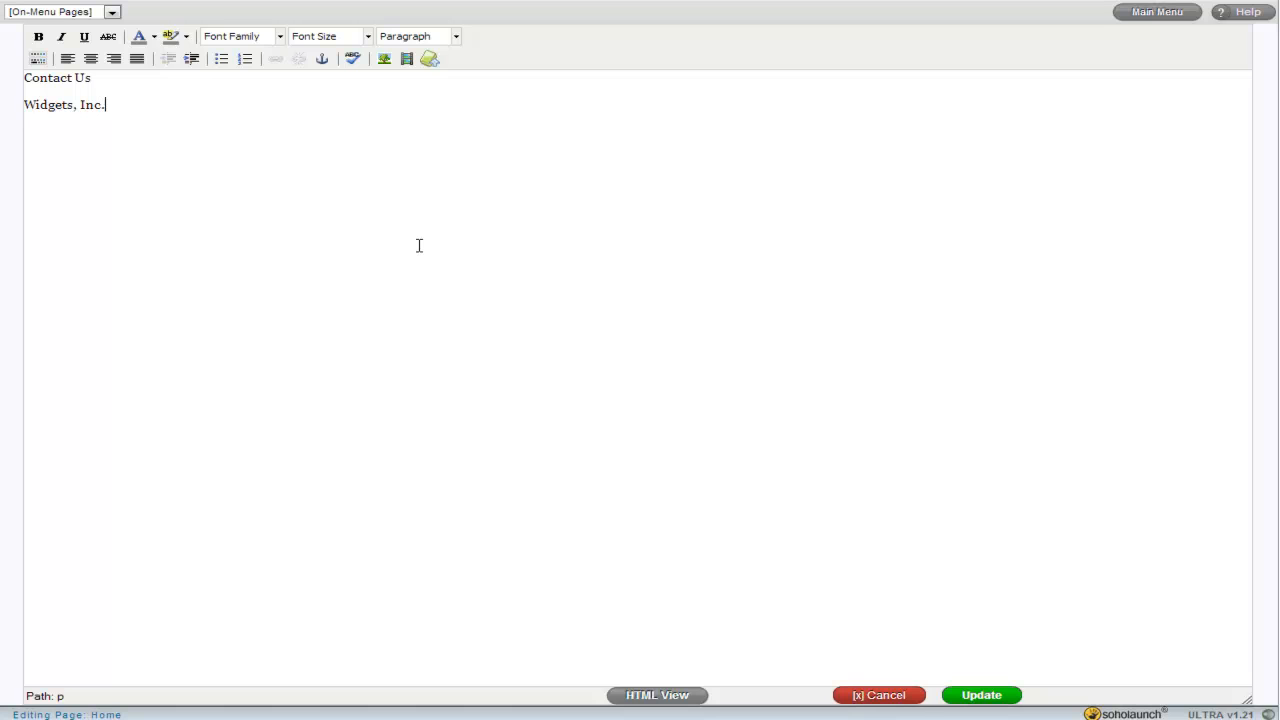
Add the sales e-mail address, phone number and two-line postal address beneath the company name, each on its own line
{"action": "key", "text": "shift+Return"}
{"action": "type", "text": "sales@example.com "}
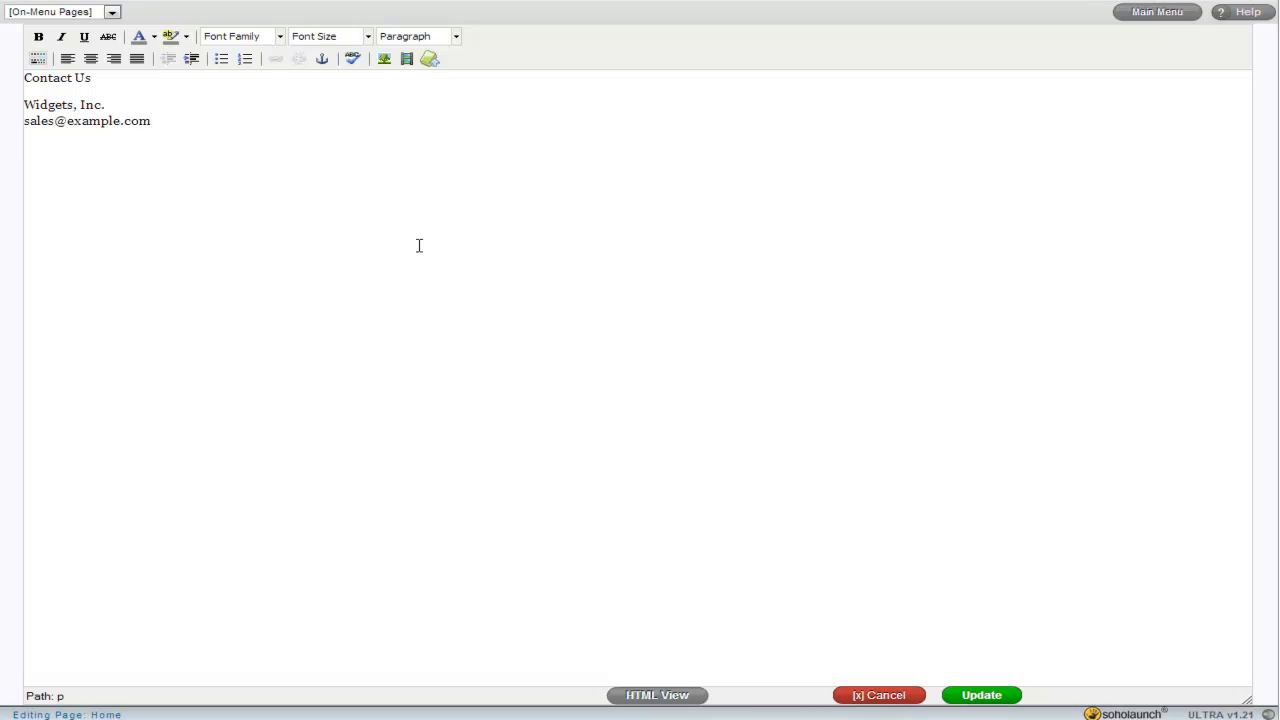
{"action": "type", "text": "555.567.5309"}
{"action": "key", "text": "shift+Return"}
{"action": "type", "text": "3121 Elm StreetBever"}
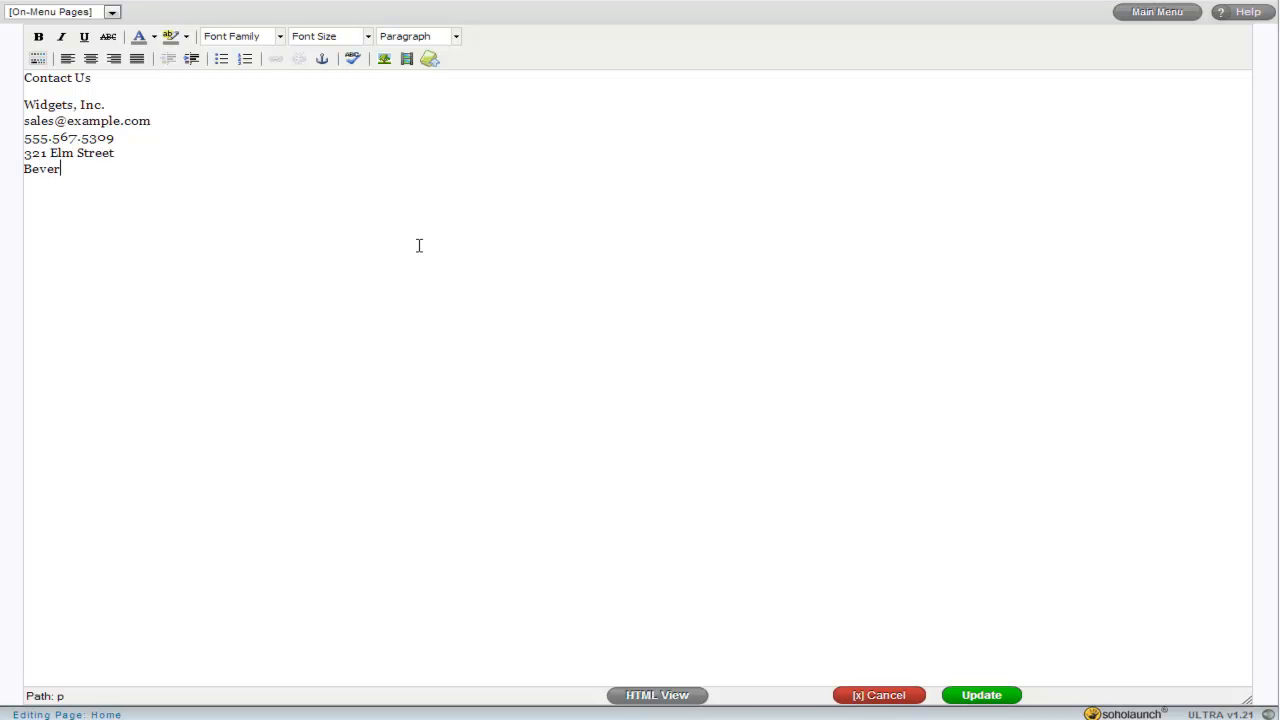
{"action": "type", "text": "ly Hills, CA 90210"}
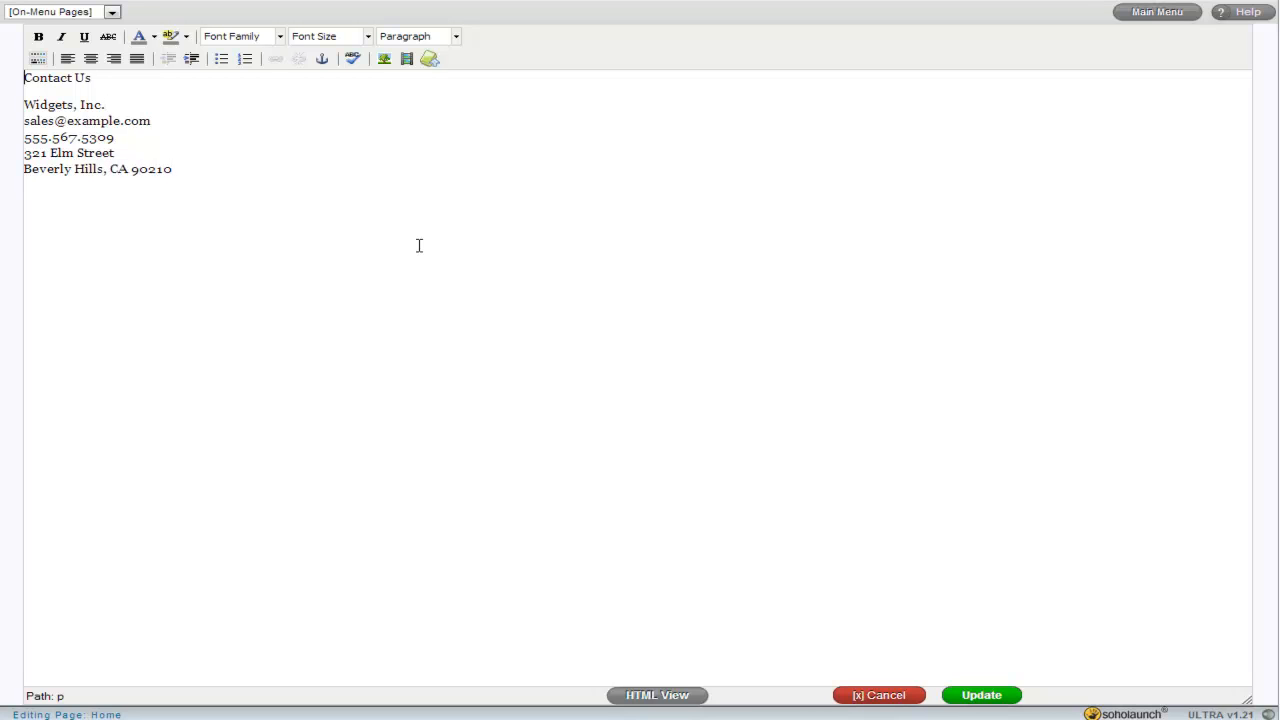
Format the "Contact Us" line as Heading 3
{"action": "key", "text": "shift+End"}
{"action": "left_click", "coordinate": [456, 36]}
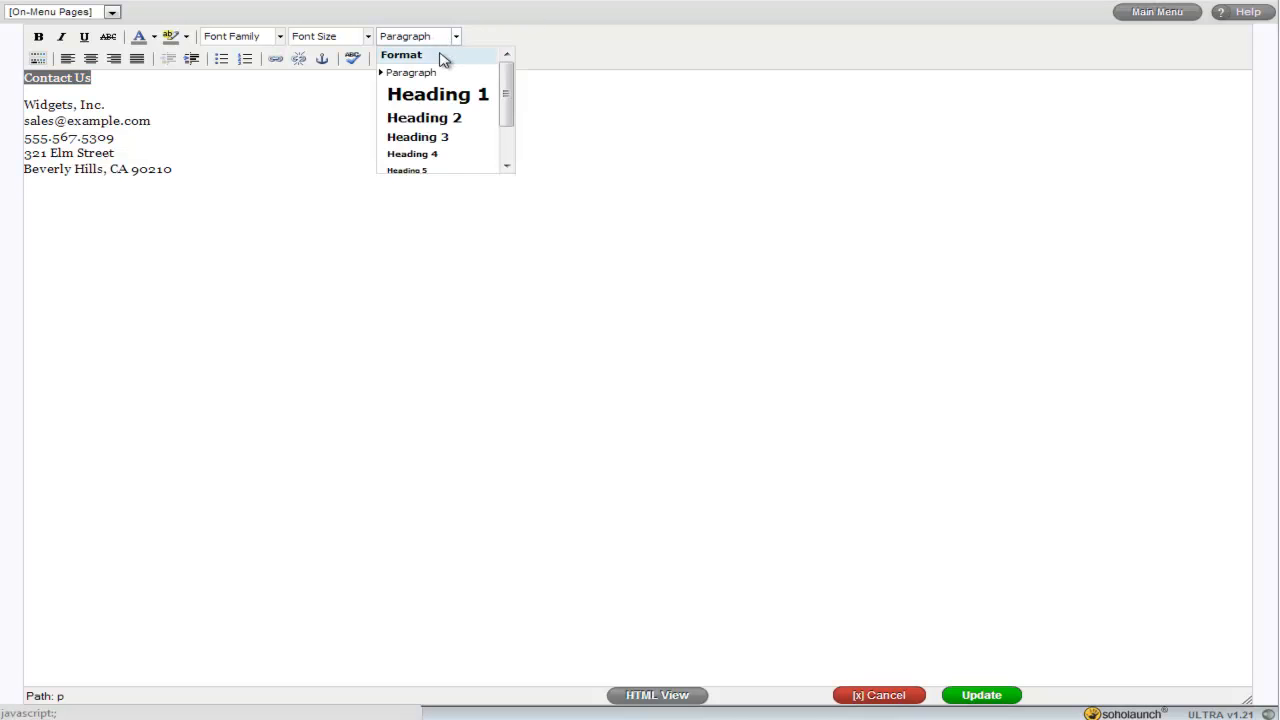
{"action": "left_click", "coordinate": [432, 138]}
Make the company name "Widgets, Inc." and the phone number line bold
{"action": "left_click", "coordinate": [194, 94]}
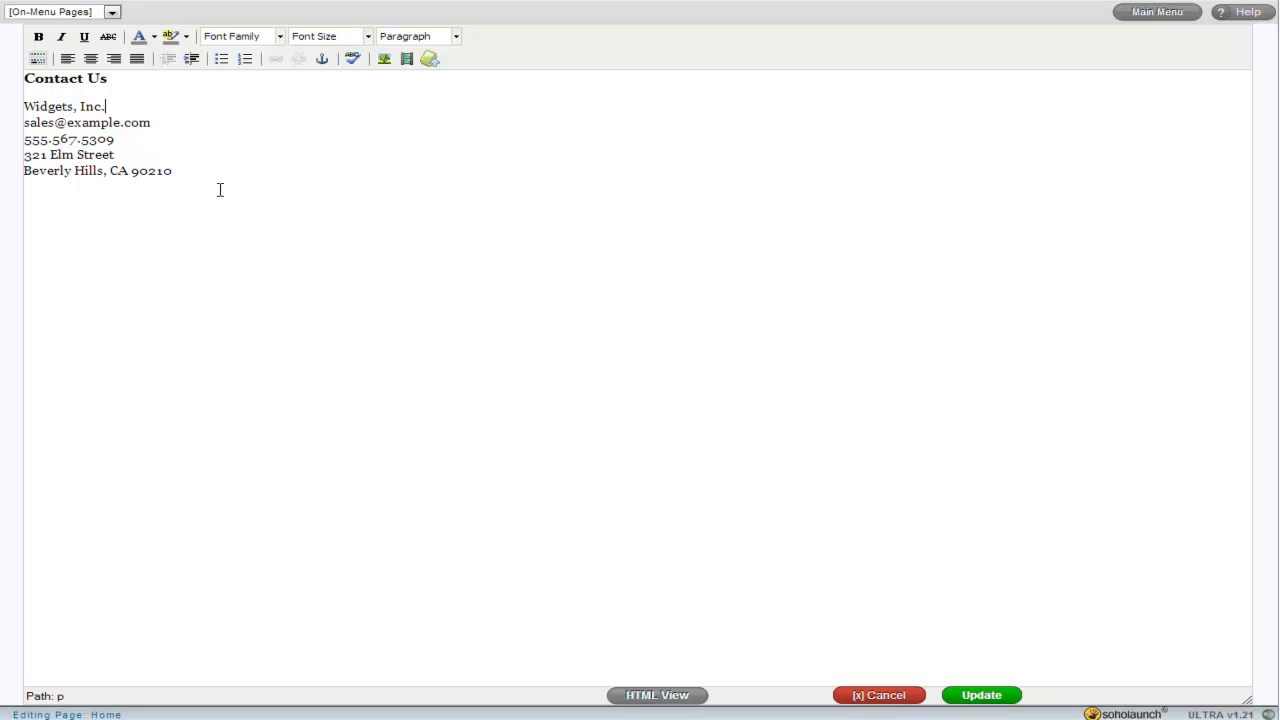
{"action": "key", "text": "shift+End"}
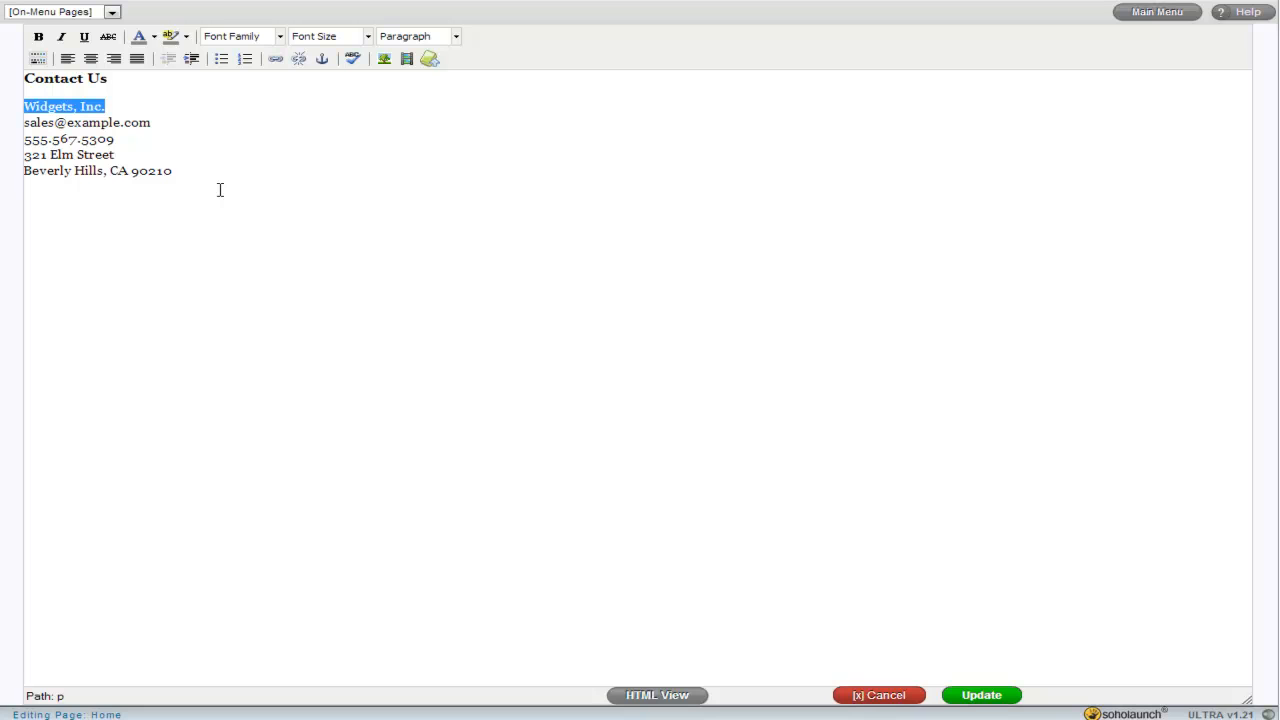
{"action": "key", "text": "ctrl+b"}
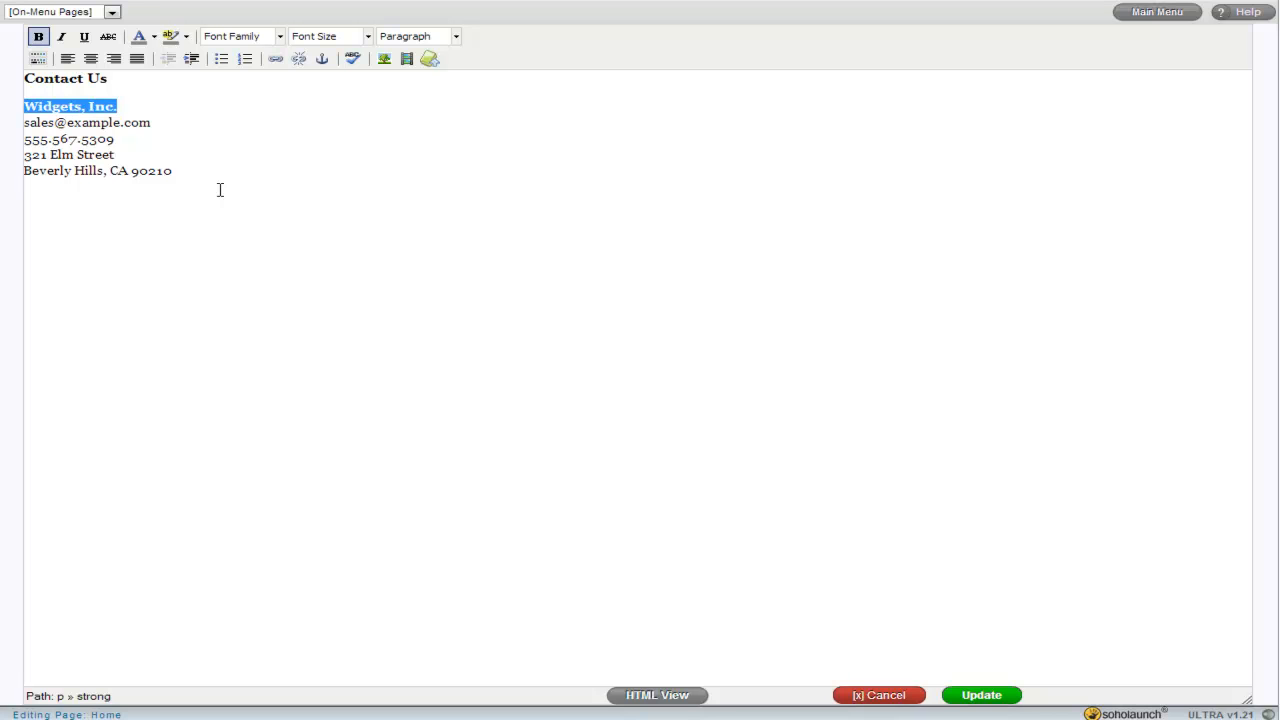
{"action": "left_click", "coordinate": [169, 123]}
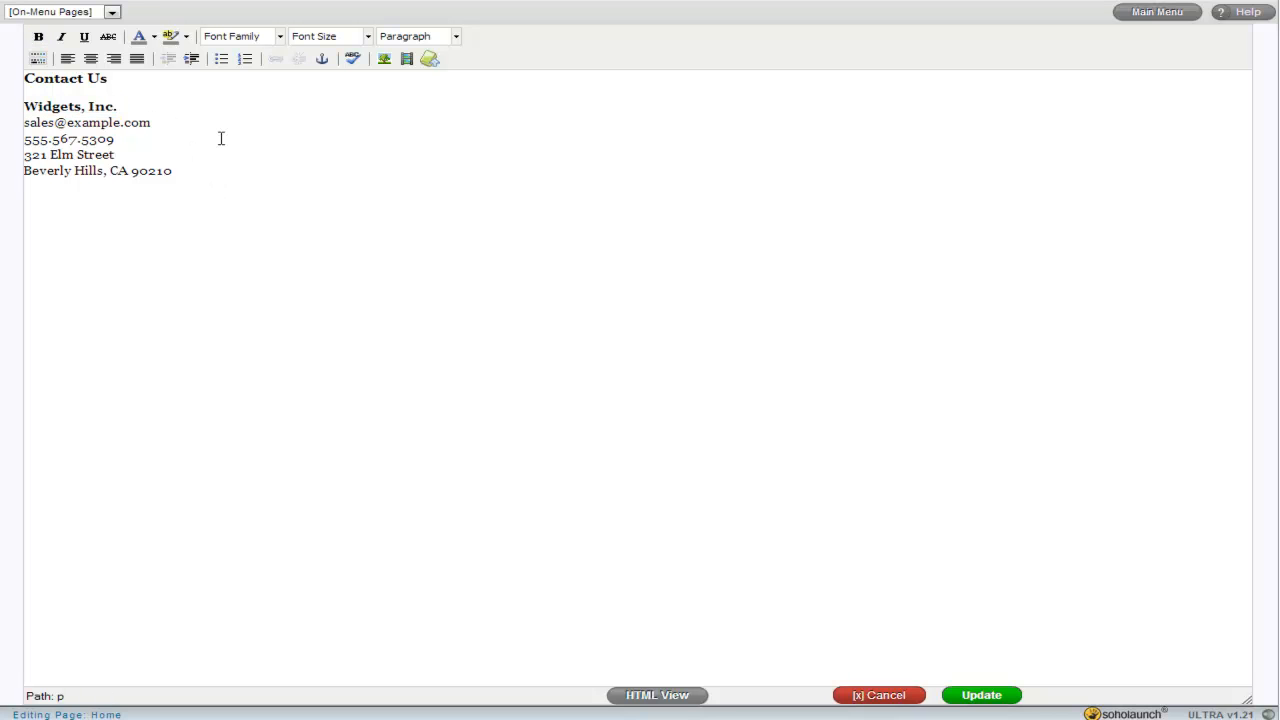
{"action": "triple_click", "coordinate": [221, 138]}
{"action": "key", "text": "ctrl+b"}
Start a link on the sales e-mail line and look through its advanced, event and popup options before returning to the general properties
{"action": "key", "text": "Up"}
{"action": "key", "text": "Home"}
{"action": "key", "text": "shift+End"}
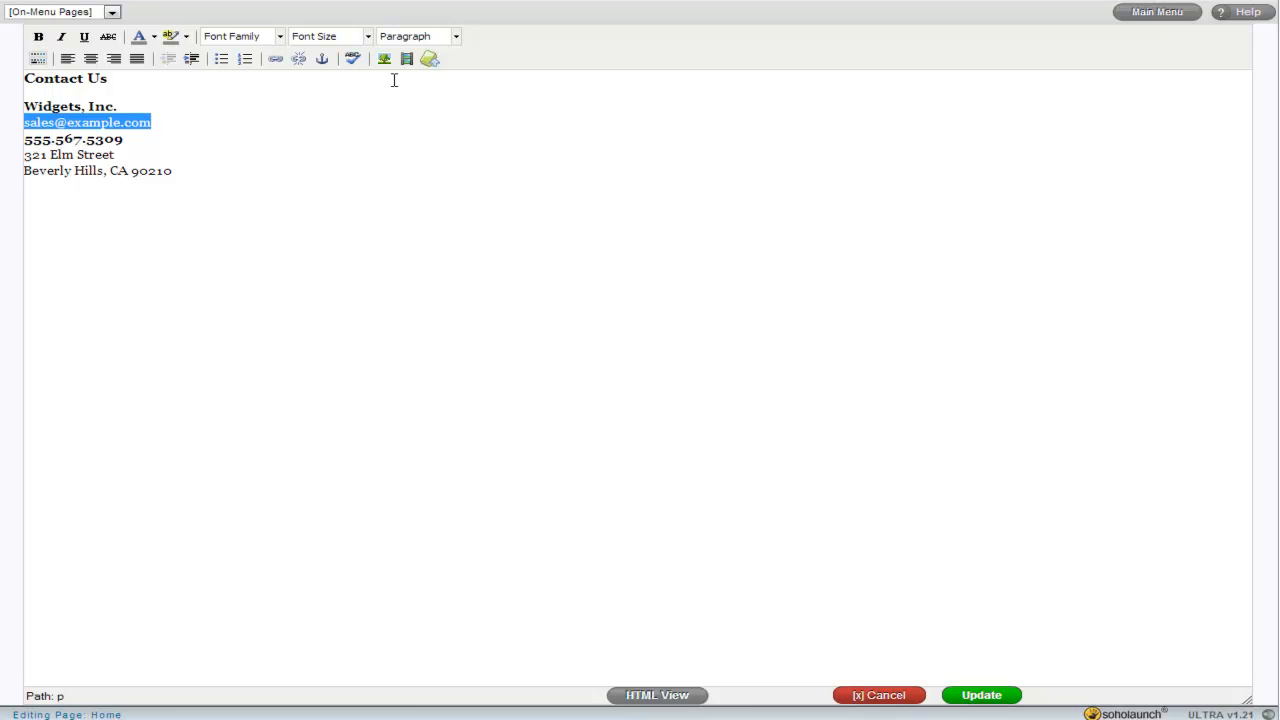
{"action": "left_click", "coordinate": [275, 60]}
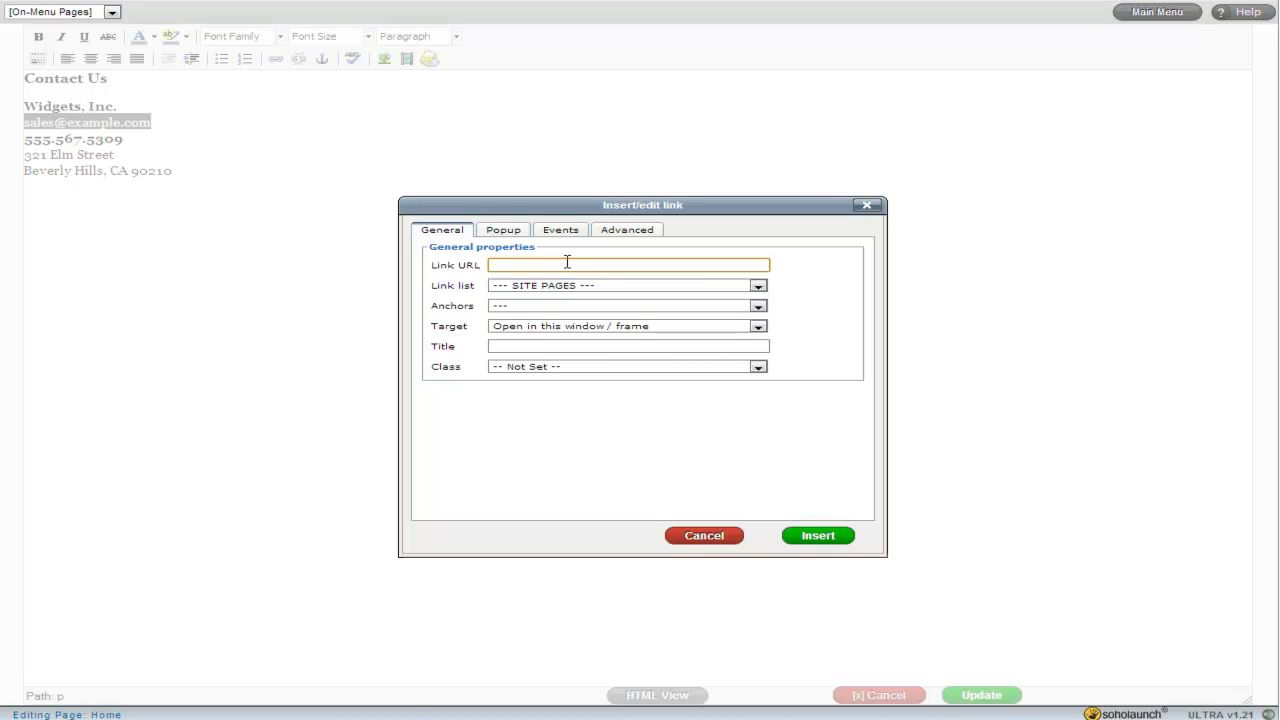
{"action": "left_click", "coordinate": [620, 238]}
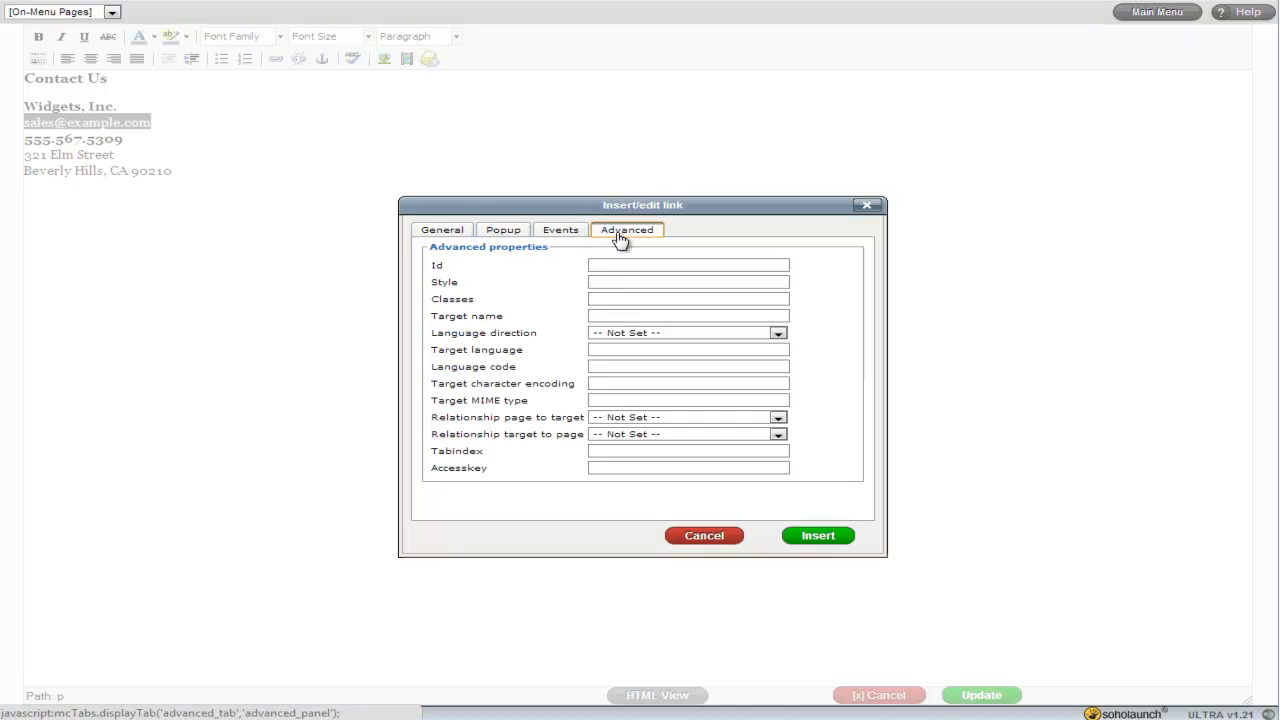
{"action": "left_click", "coordinate": [561, 237]}
{"action": "left_click", "coordinate": [503, 237]}
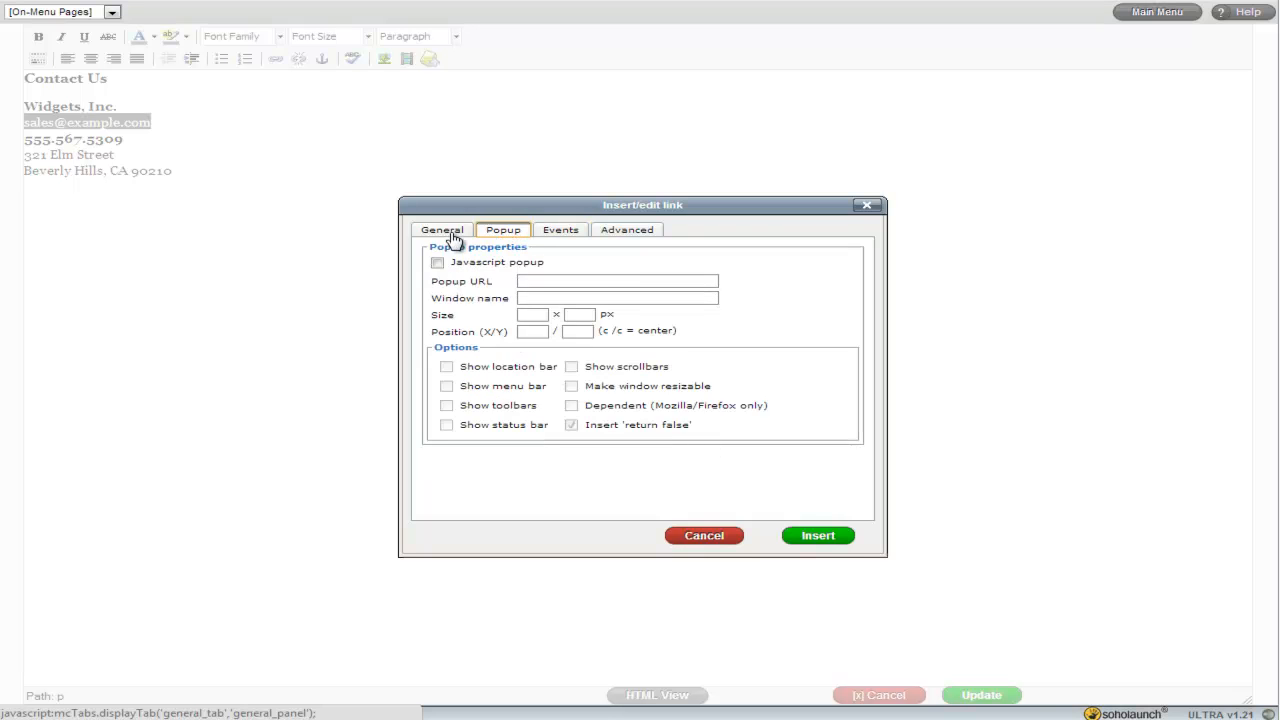
{"action": "left_click", "coordinate": [453, 238]}
Enter the sales e-mail address as the link URL and insert the link
{"action": "left_click", "coordinate": [522, 266]}
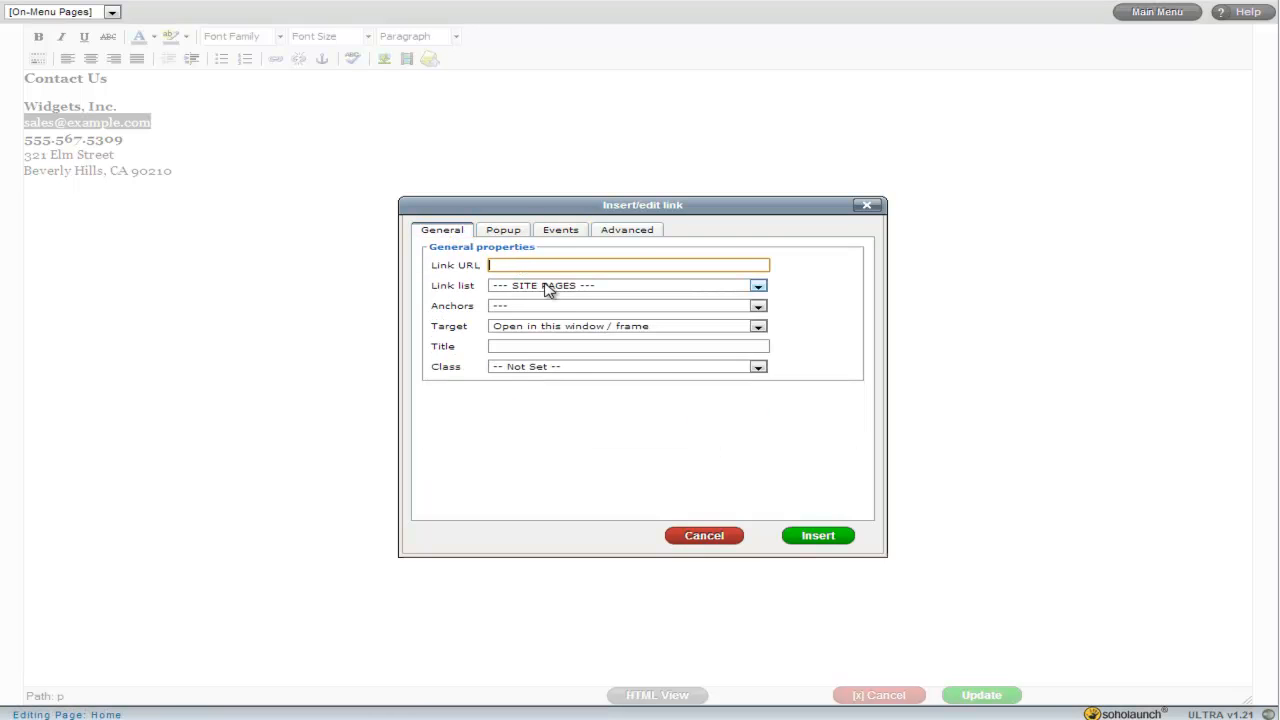
{"action": "left_click", "coordinate": [540, 313]}
{"action": "left_click", "coordinate": [531, 286]}
{"action": "left_click", "coordinate": [531, 286]}
{"action": "left_click", "coordinate": [516, 262]}
{"action": "type", "text": "sales@example.com"}
{"action": "left_click", "coordinate": [818, 537]}
{"action": "left_click", "coordinate": [194, 131]}
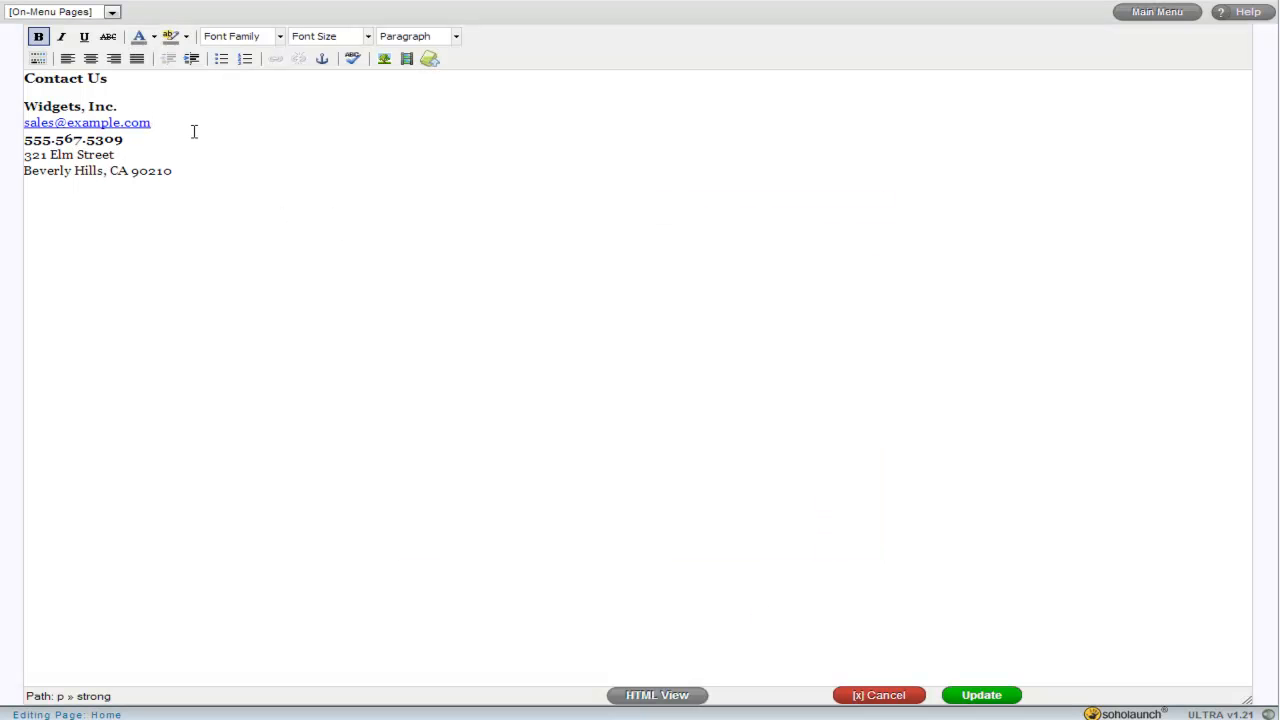
{"action": "key", "text": "Up"}
{"action": "key", "text": "Up"}
{"action": "key", "text": "Down"}
{"action": "key", "text": "Down"}
{"action": "key", "text": "Down"}
{"action": "left_click", "coordinate": [180, 109]}
Update Sidebar 7 with the contact text and save the Home page, refreshing the published site to check it
{"action": "left_click", "coordinate": [996, 699]}
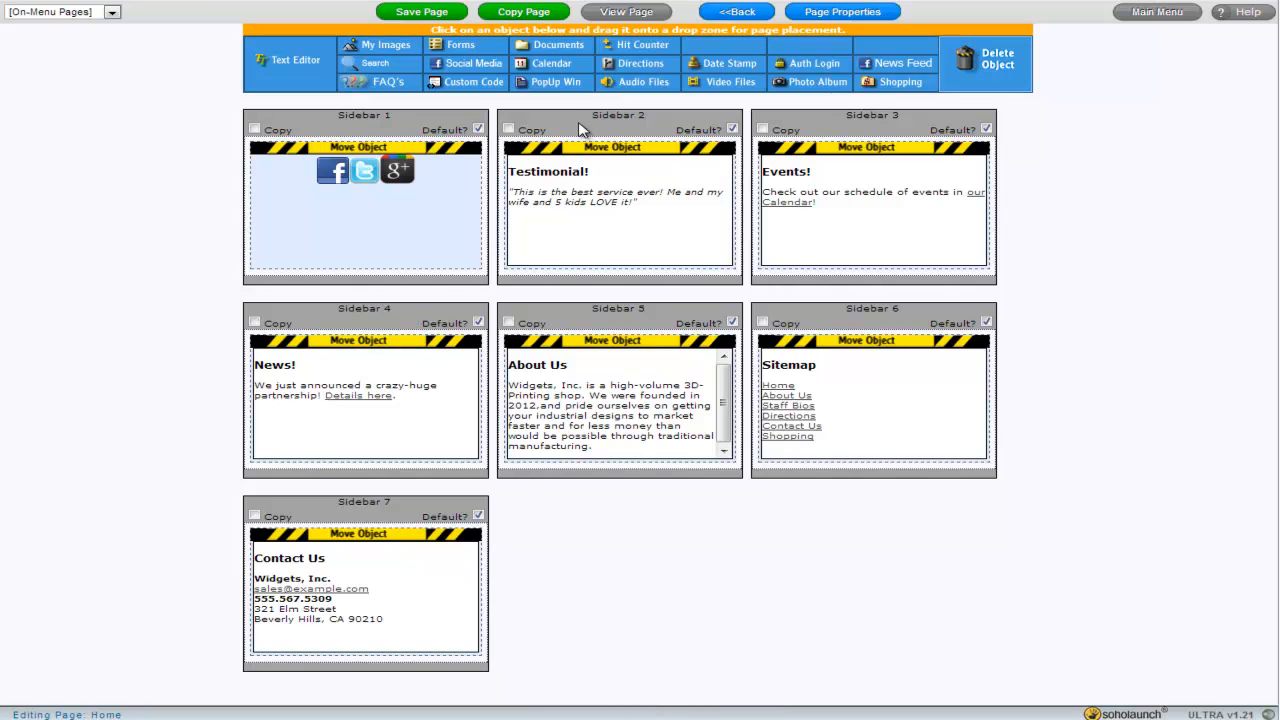
{"action": "left_click", "coordinate": [436, 14]}
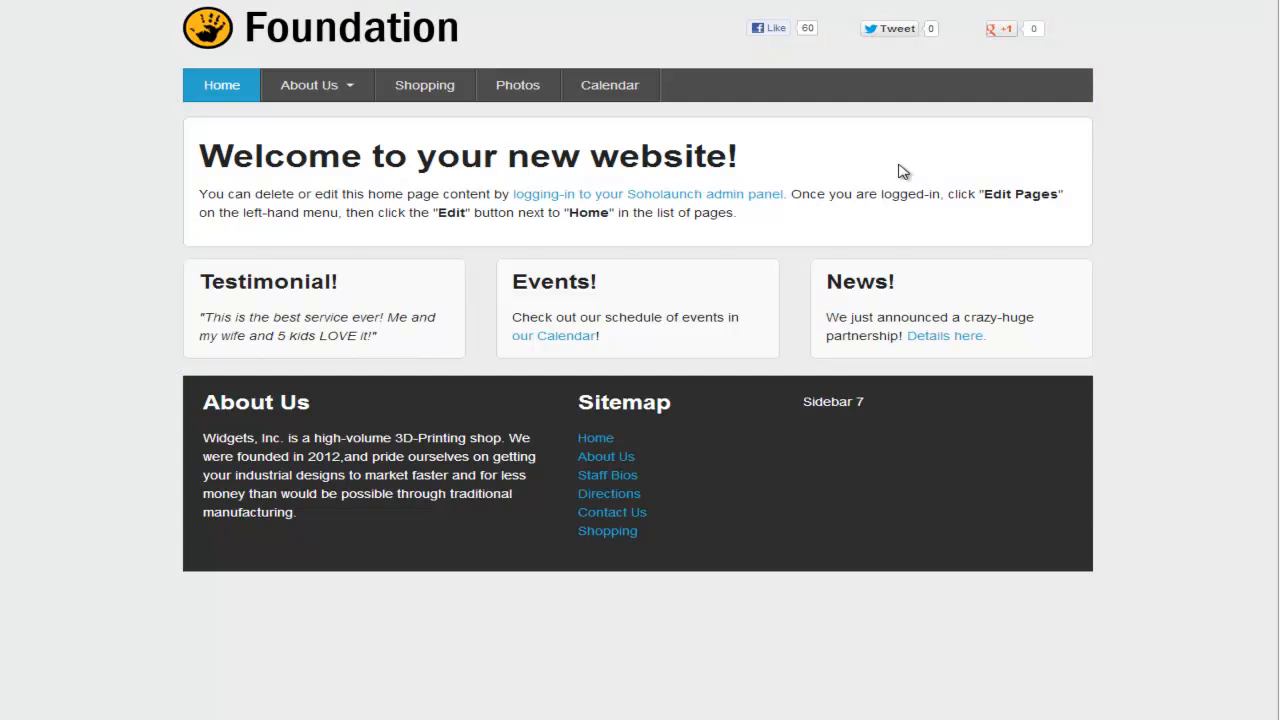
{"action": "key", "text": "F5"}
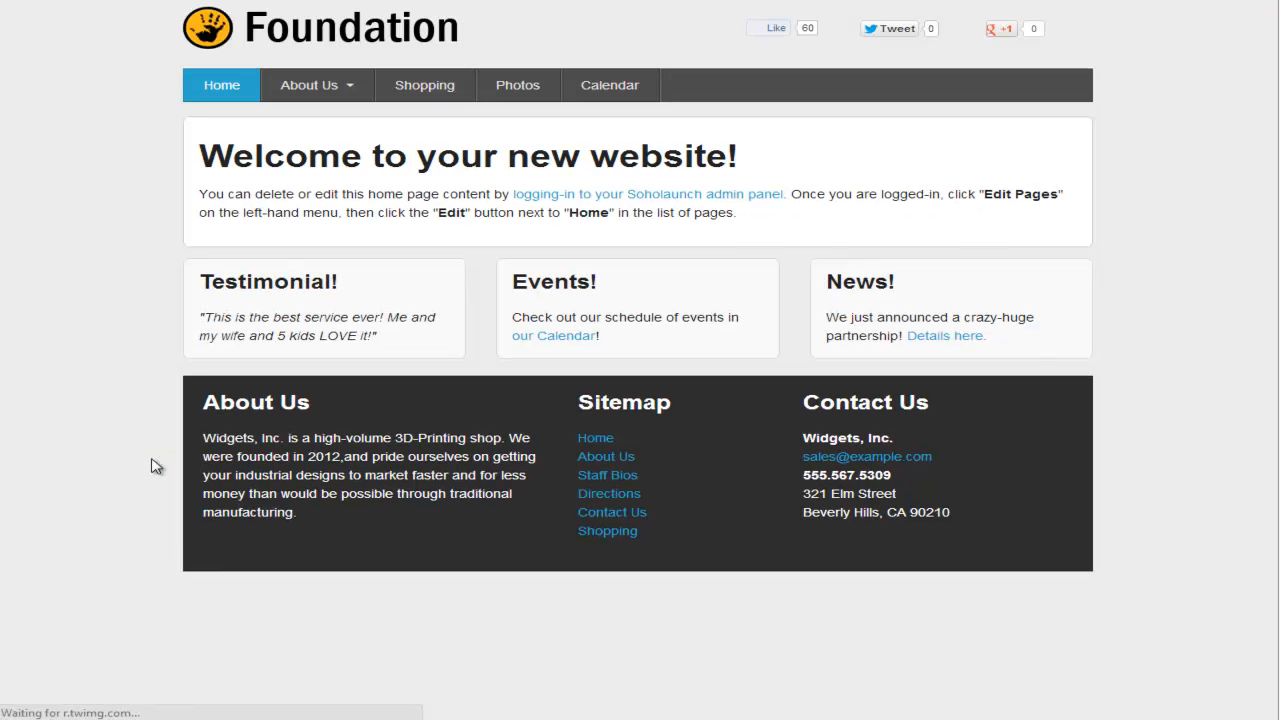